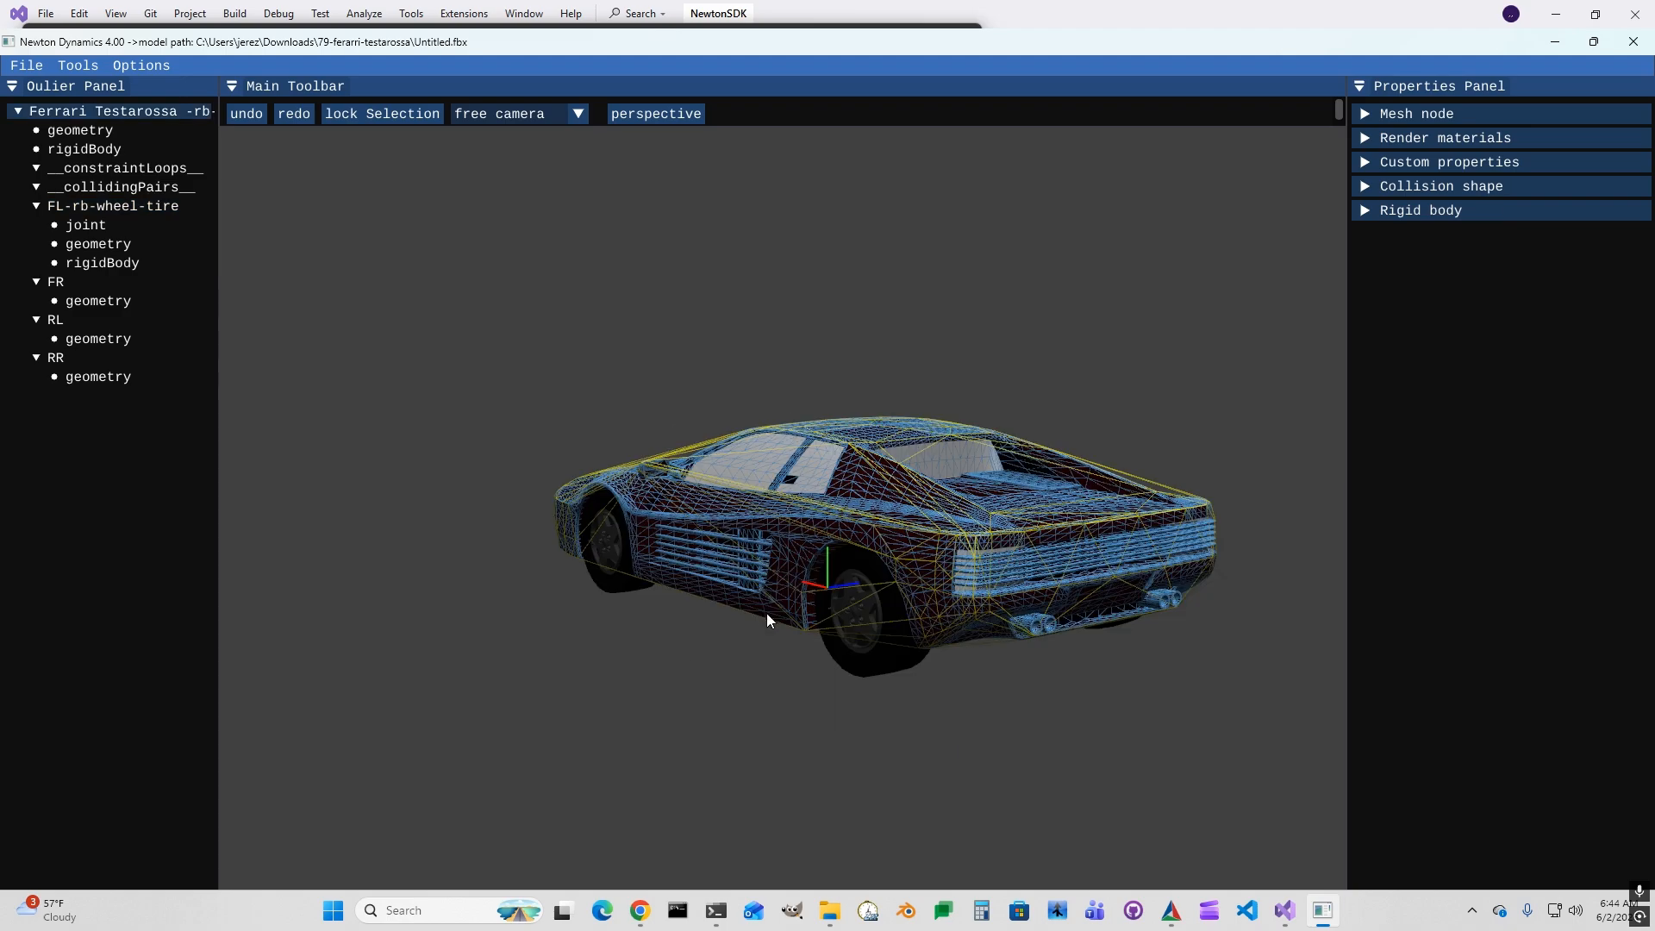
scroll(760, 631, "up", 3)
scroll(744, 660, "down", 2)
scroll(748, 672, "up", 1)
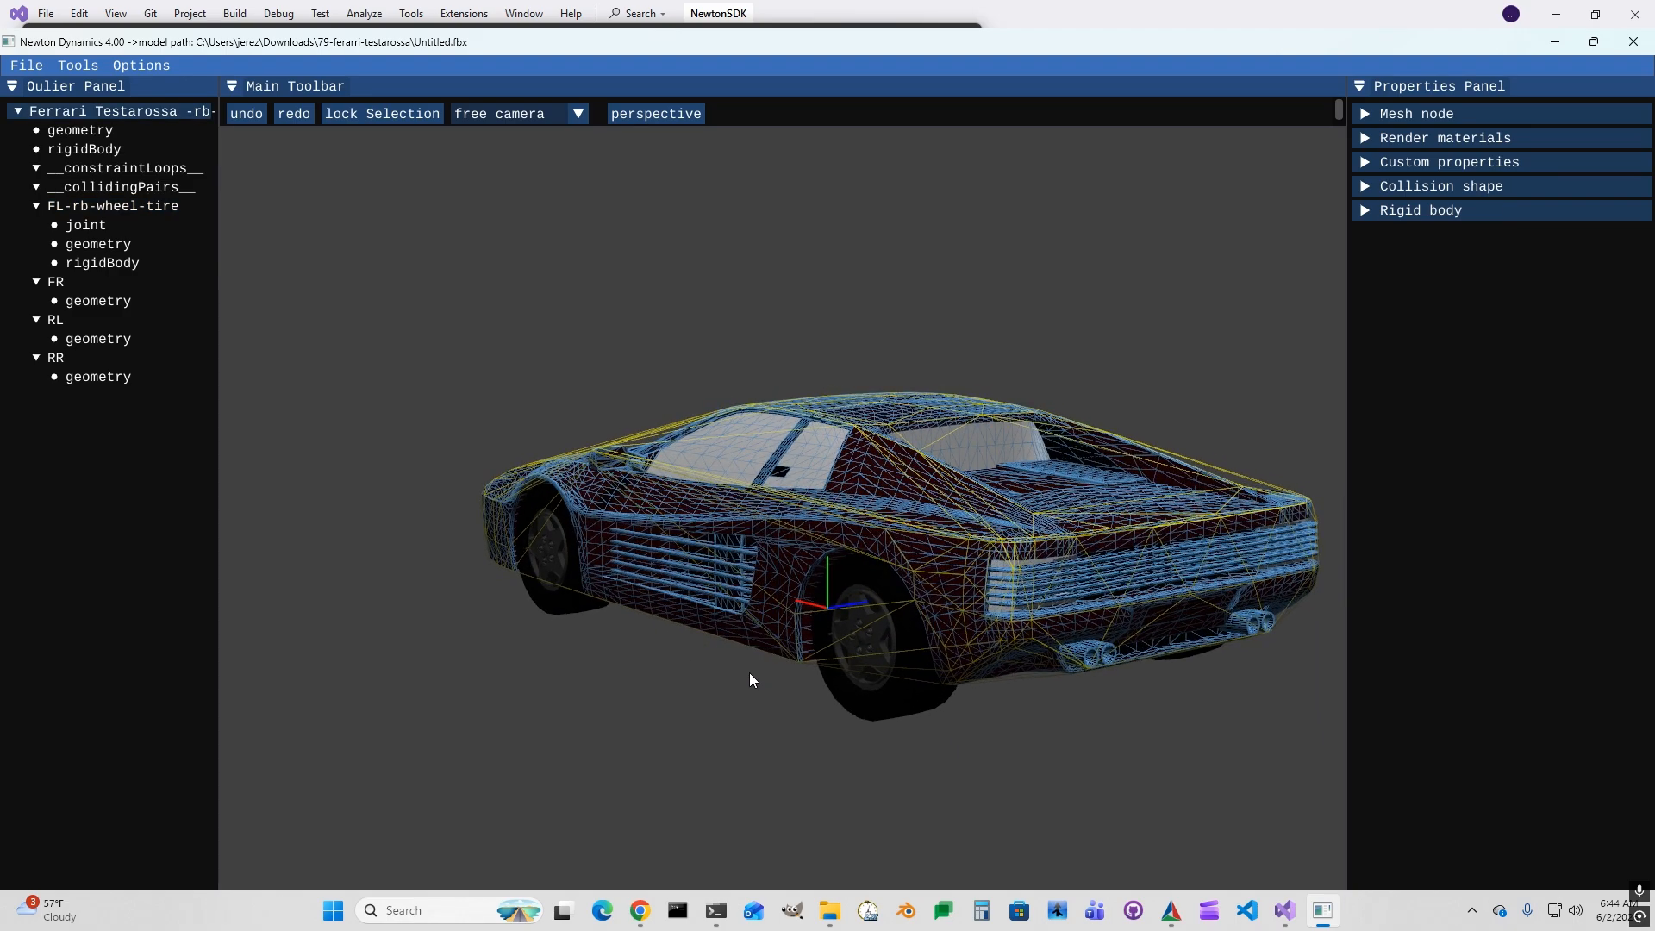
left_click_drag(729, 675, 515, 673)
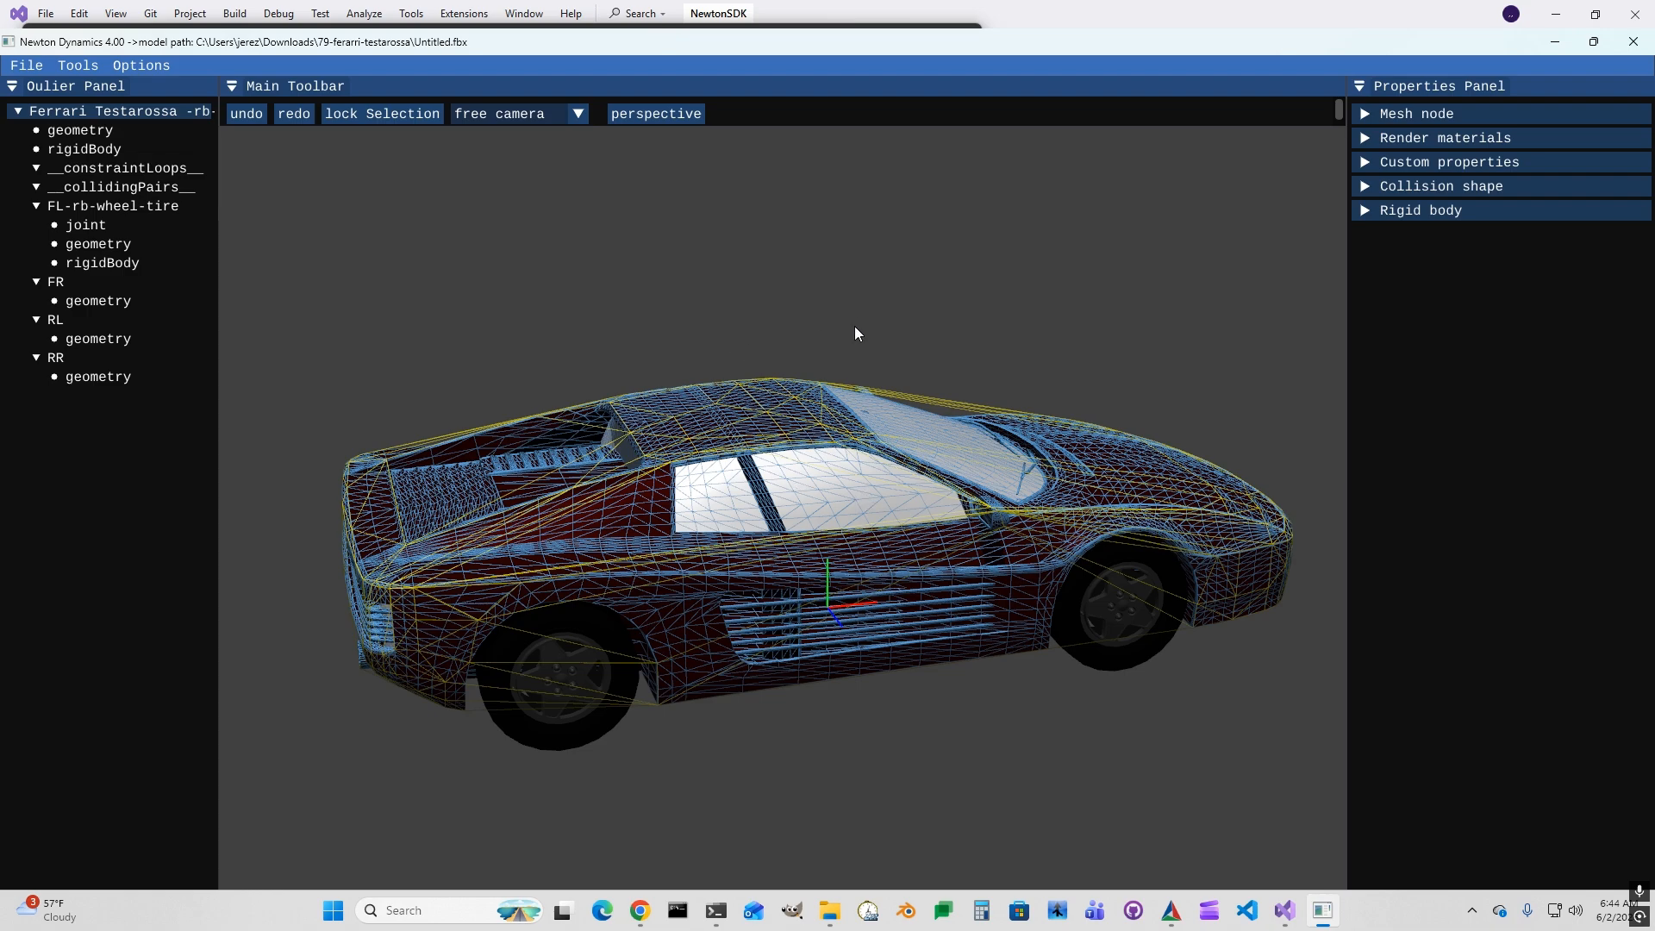
mouse_move(855, 328)
left_mouse_down()
mouse_move(942, 321)
mouse_move(873, 329)
left_mouse_up()
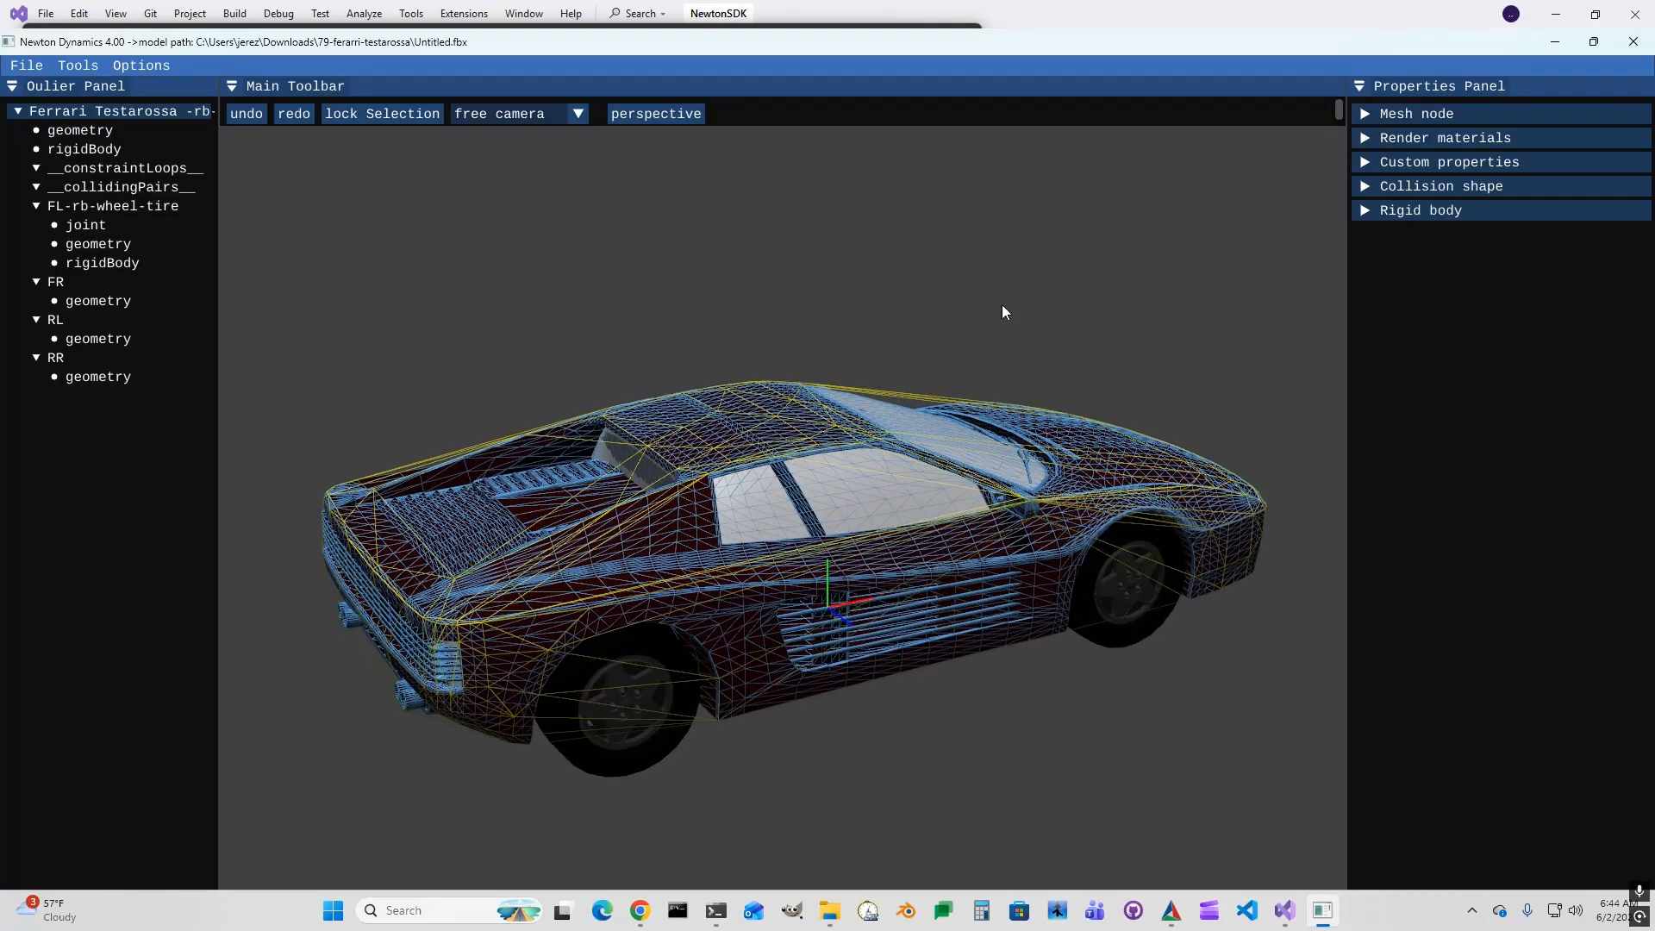
- Close the Newton Dynamics editor and launch Blender, dismissing its splash screen
left_click(1635, 45)
key("Return")
left_click(924, 910)
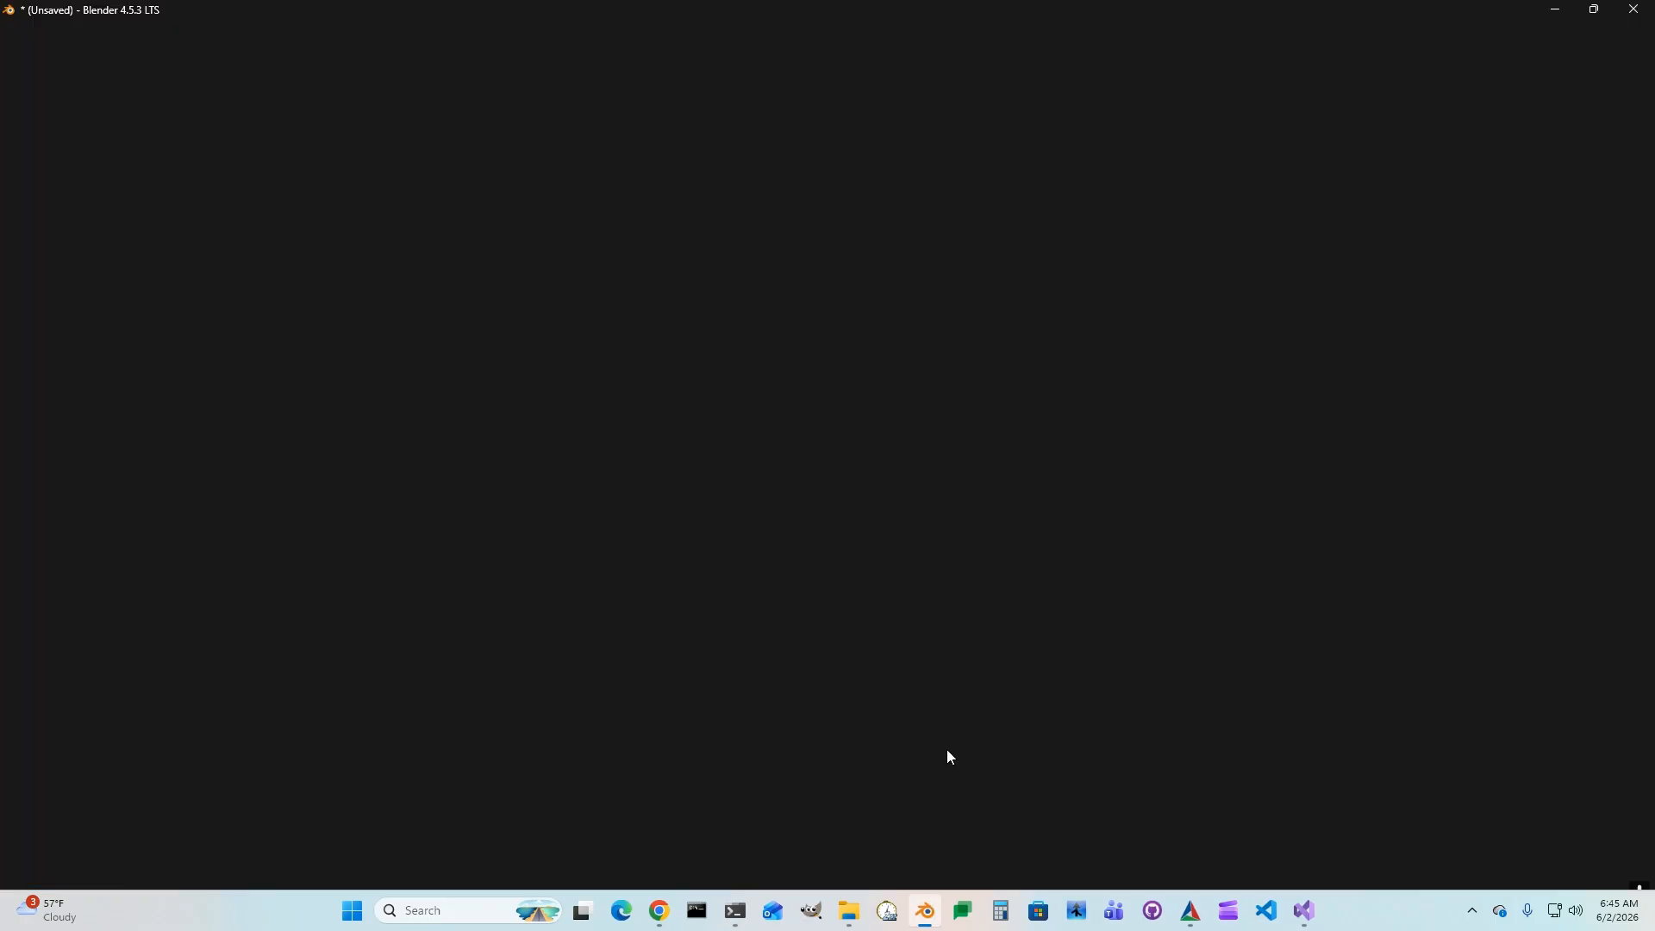
left_click(390, 140)
left_click(194, 115)
- Open uploads_files_2815401_Ferarri+Testarossa.blend from the 79-ferarri-testarossa downloads folder
left_click(37, 31)
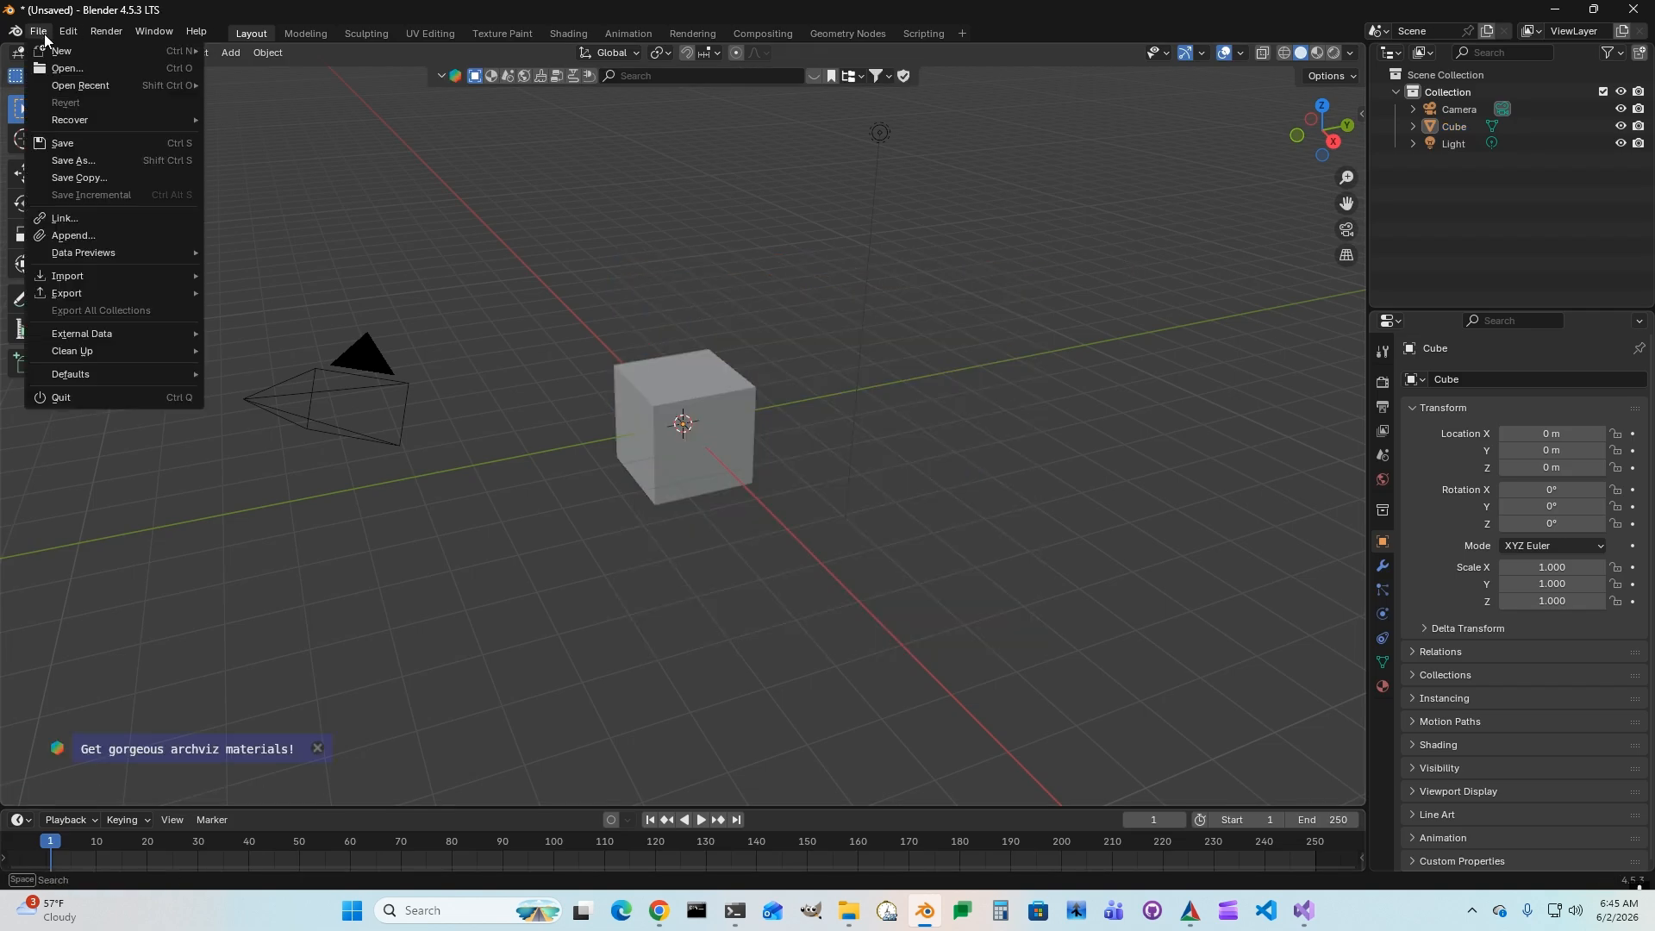
key("ctrl+q")
left_click(855, 478)
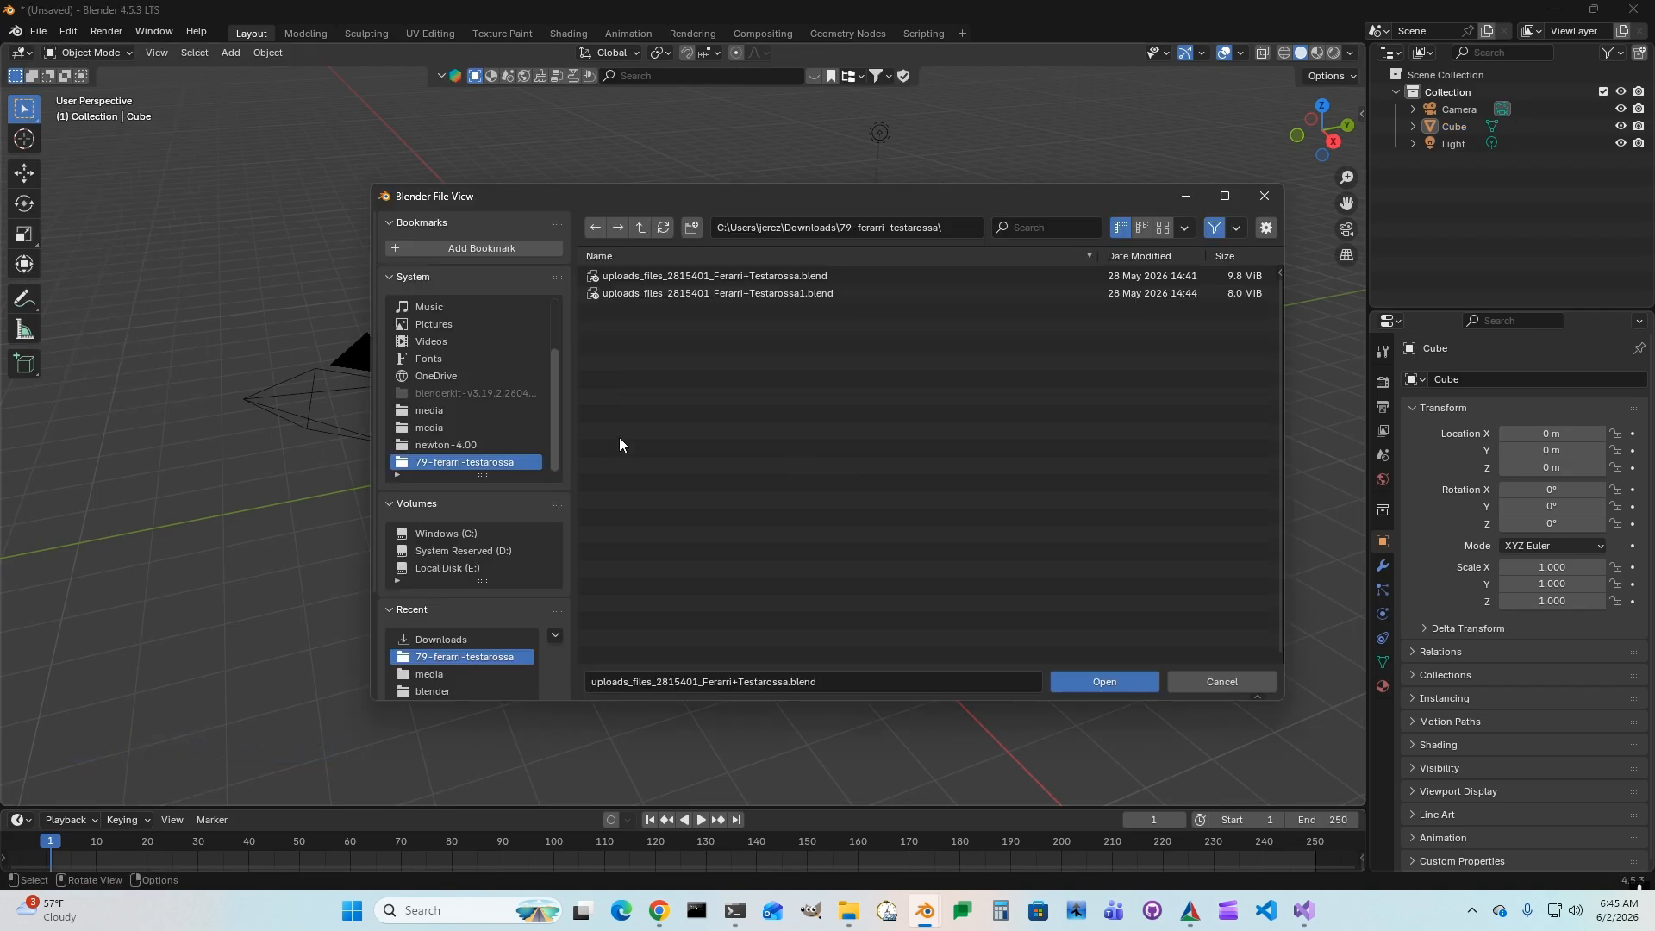
left_click(721, 275)
double_click(720, 274)
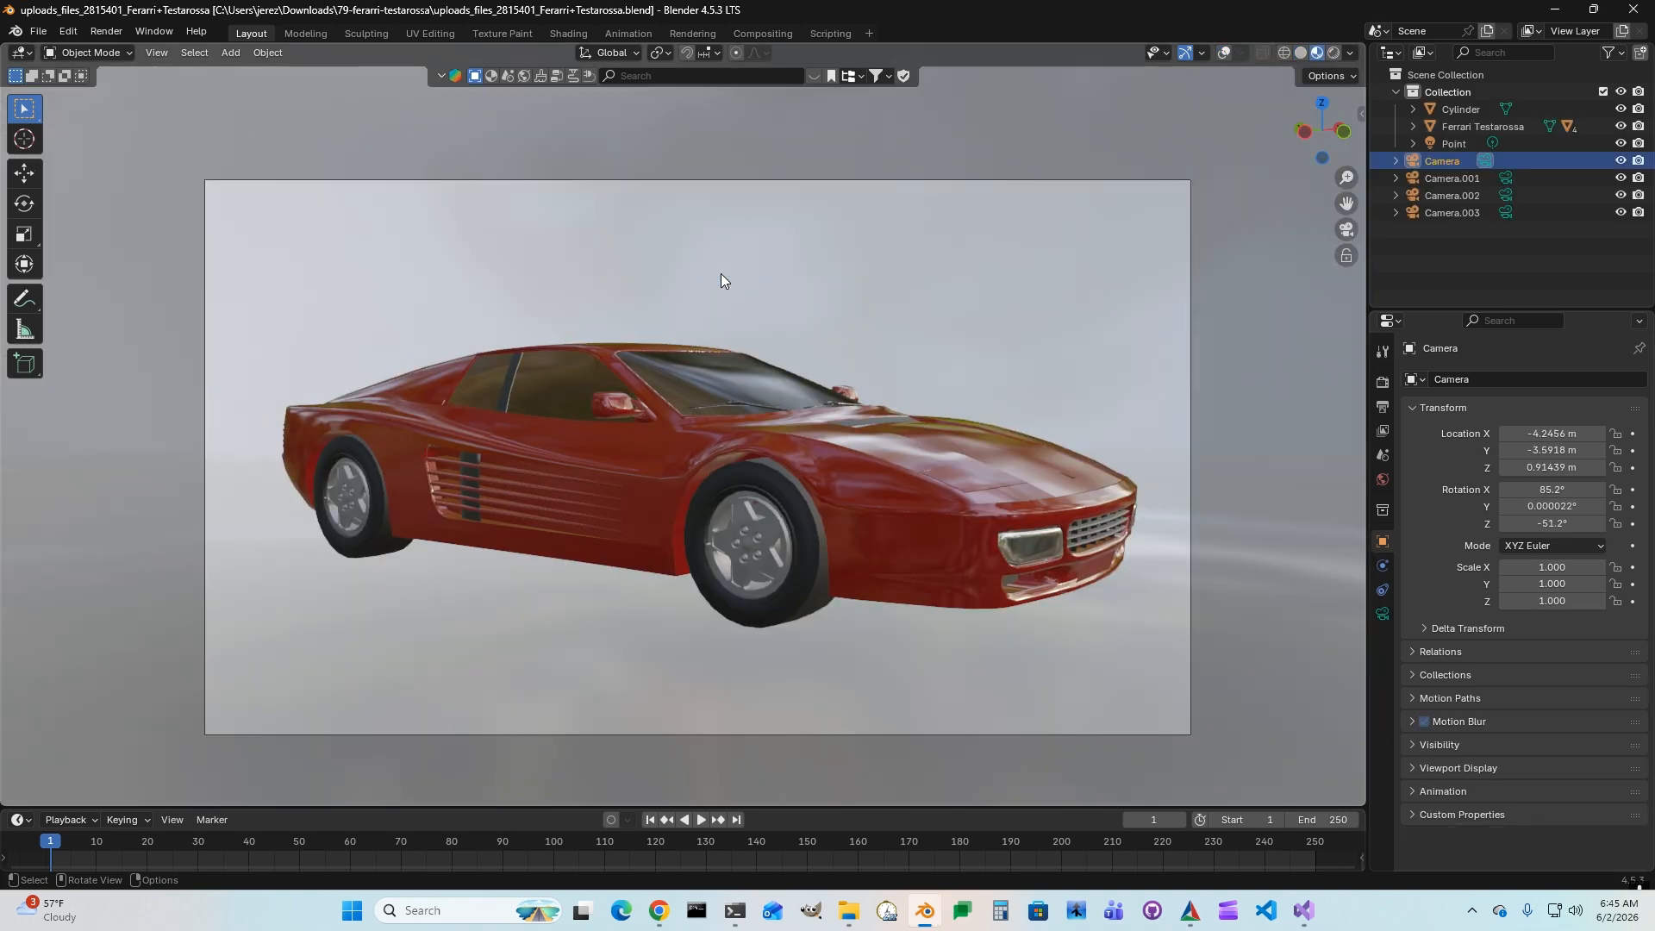
- Start saving the scene under a new location, browsing to C:\development\newton-dynamics\newton-4.00\applications\media\blender
scroll(857, 363, "down", 5)
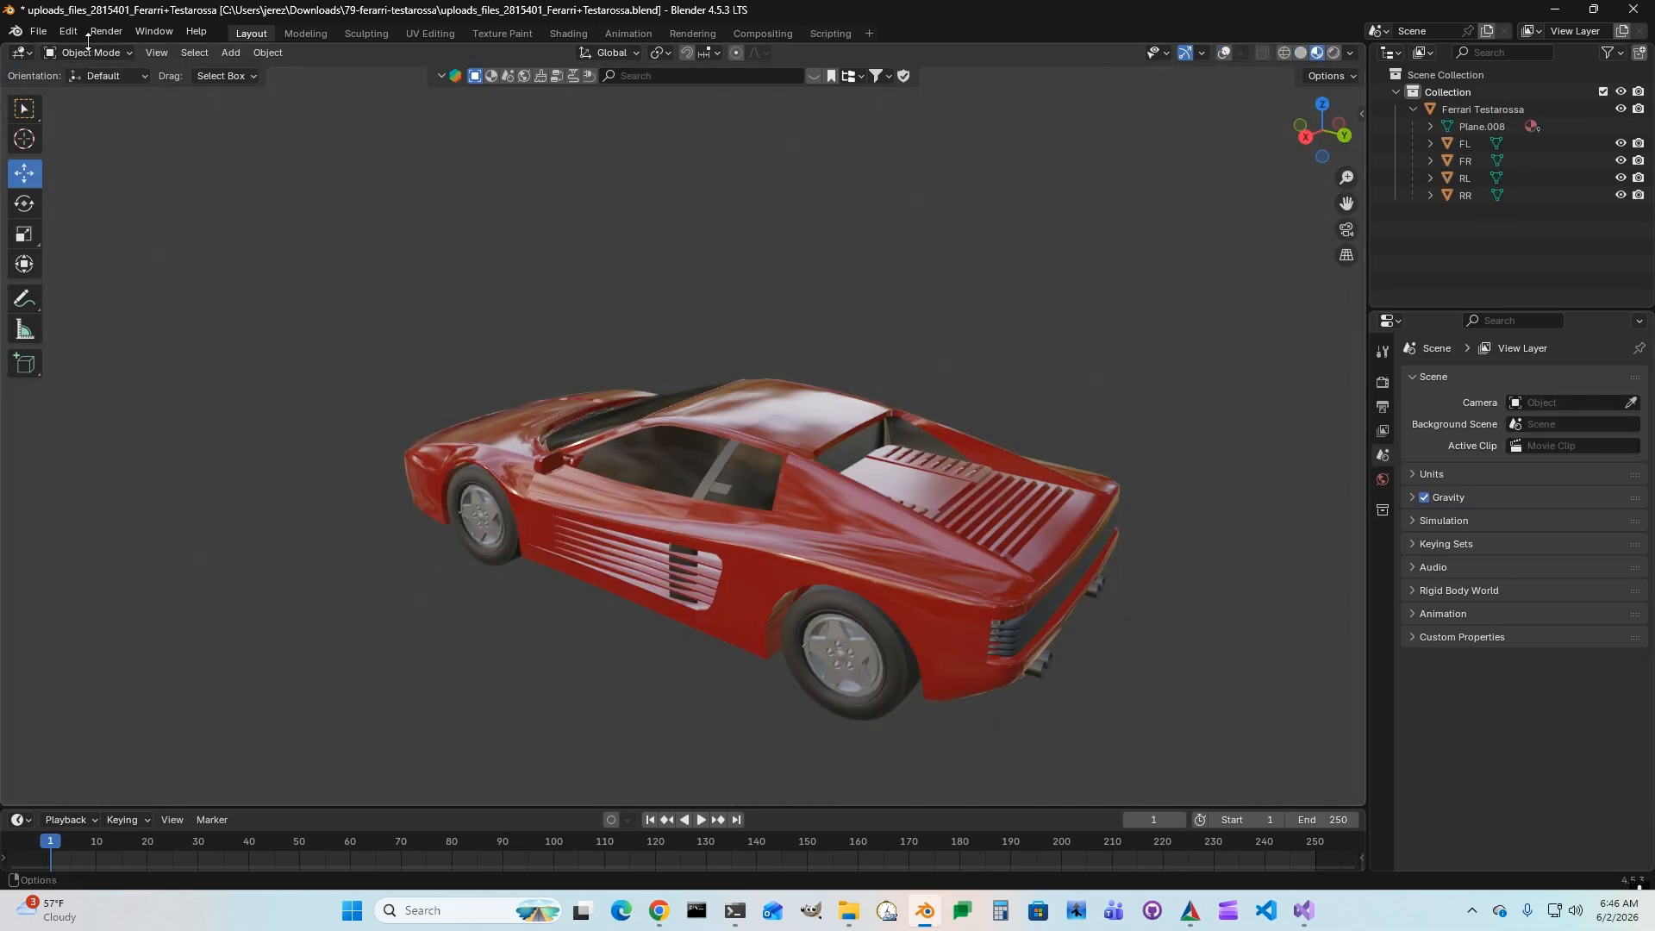
left_click(38, 31)
left_click(82, 160)
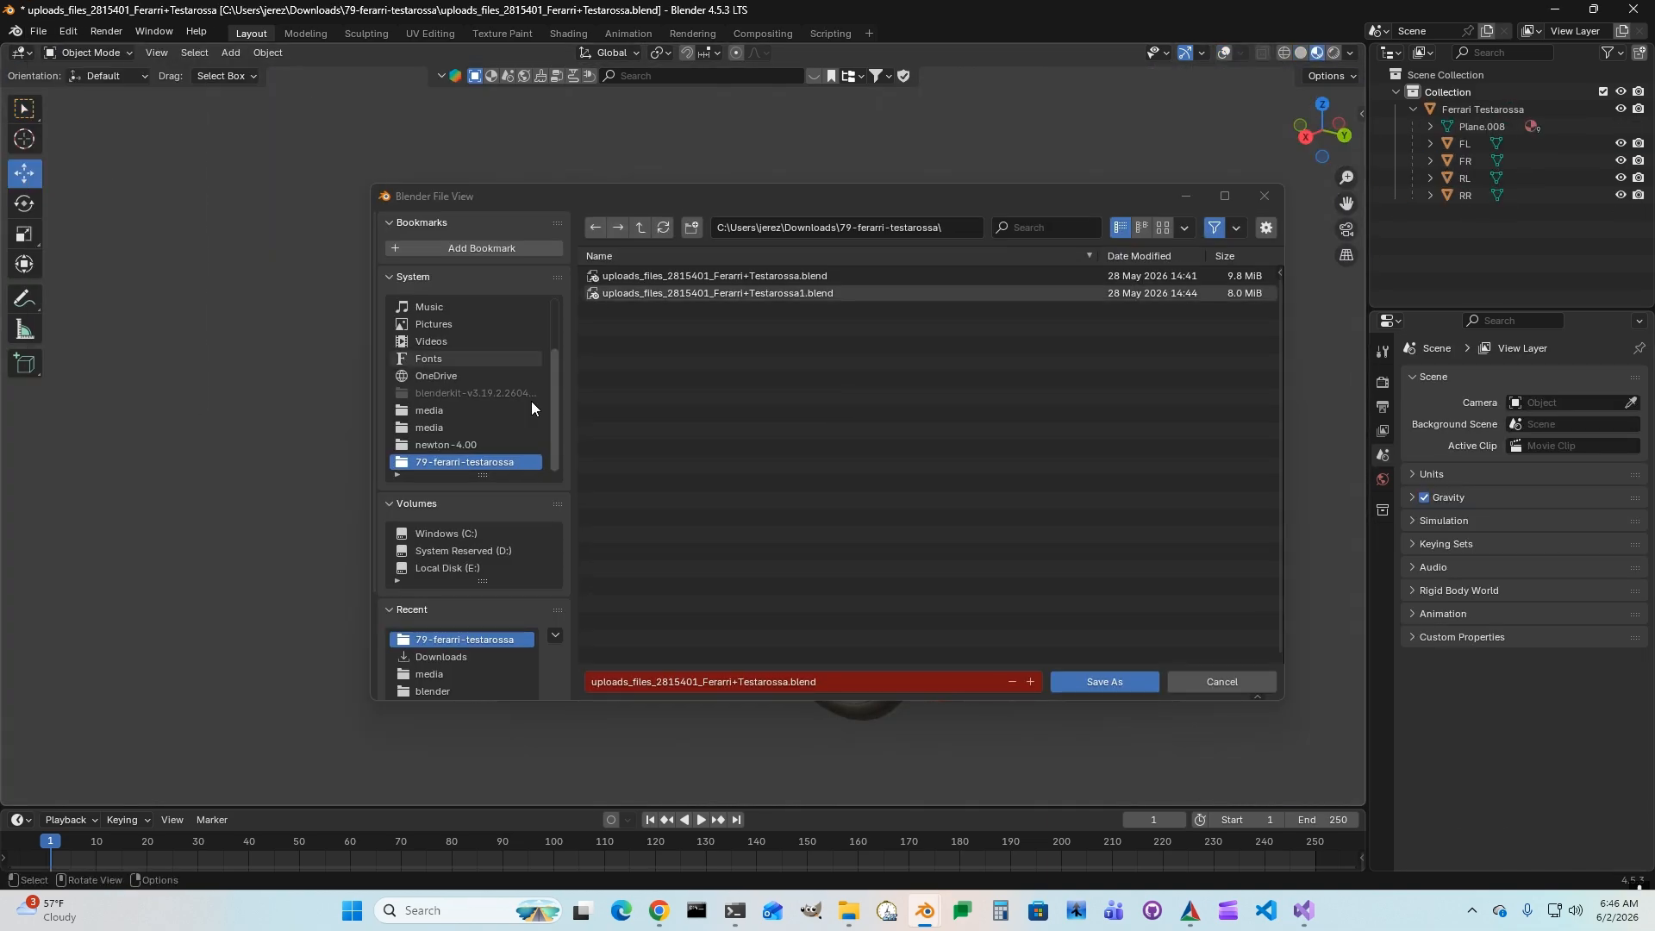
left_click(463, 532)
double_click(664, 378)
double_click(672, 293)
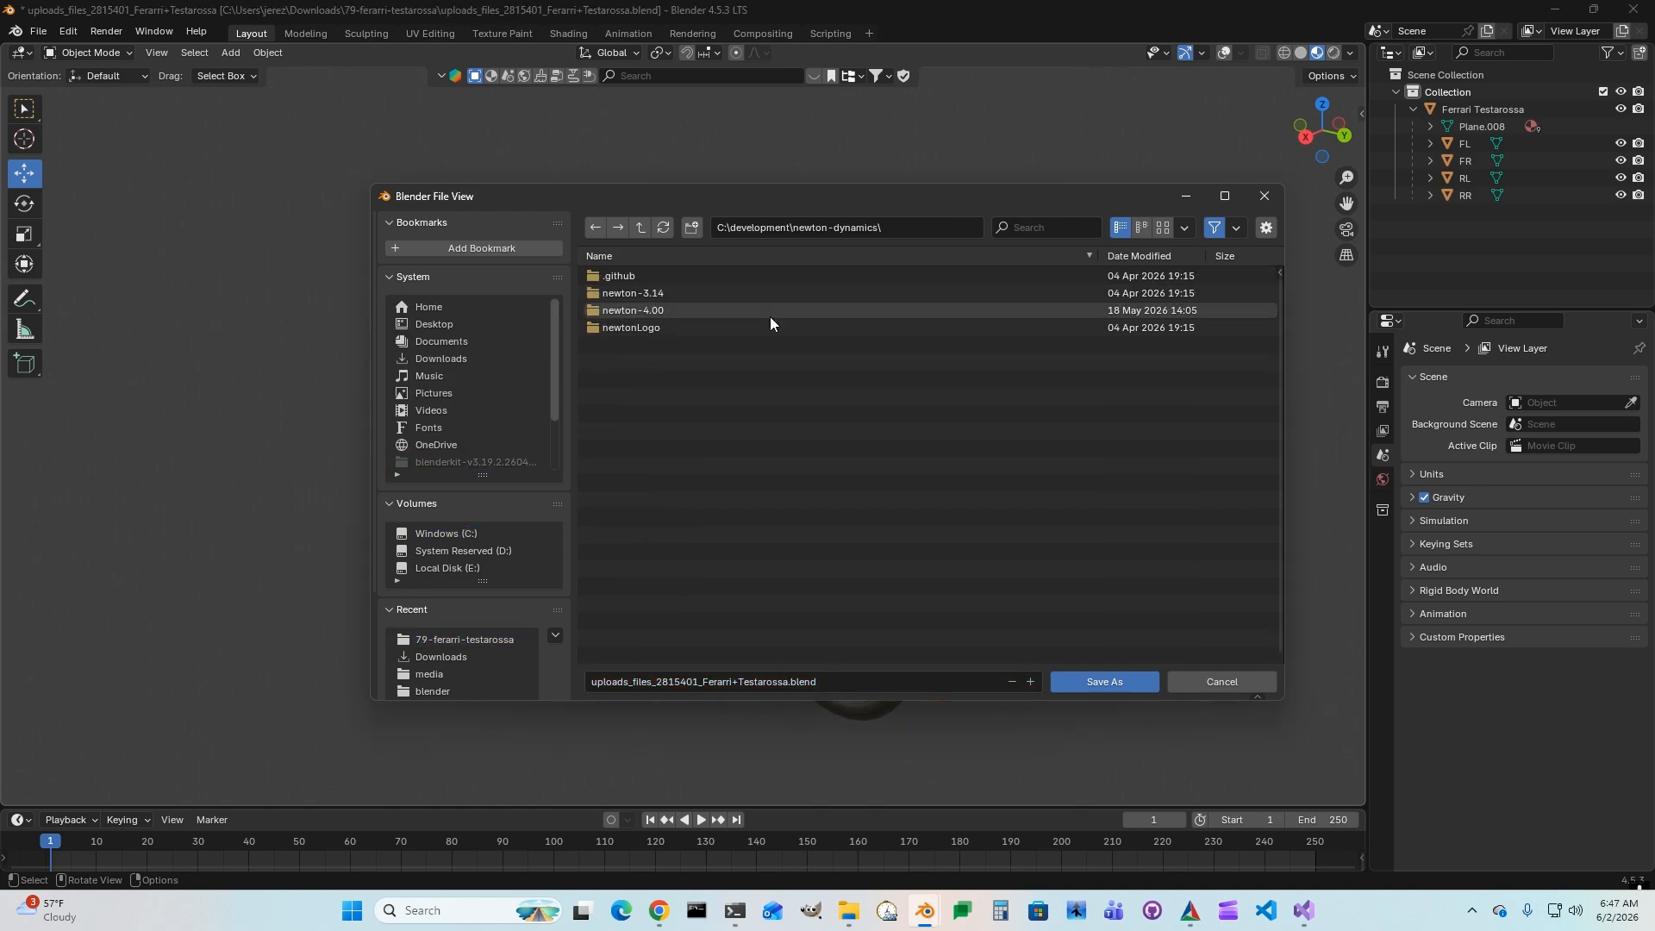
double_click(654, 309)
double_click(652, 291)
double_click(622, 276)
double_click(622, 276)
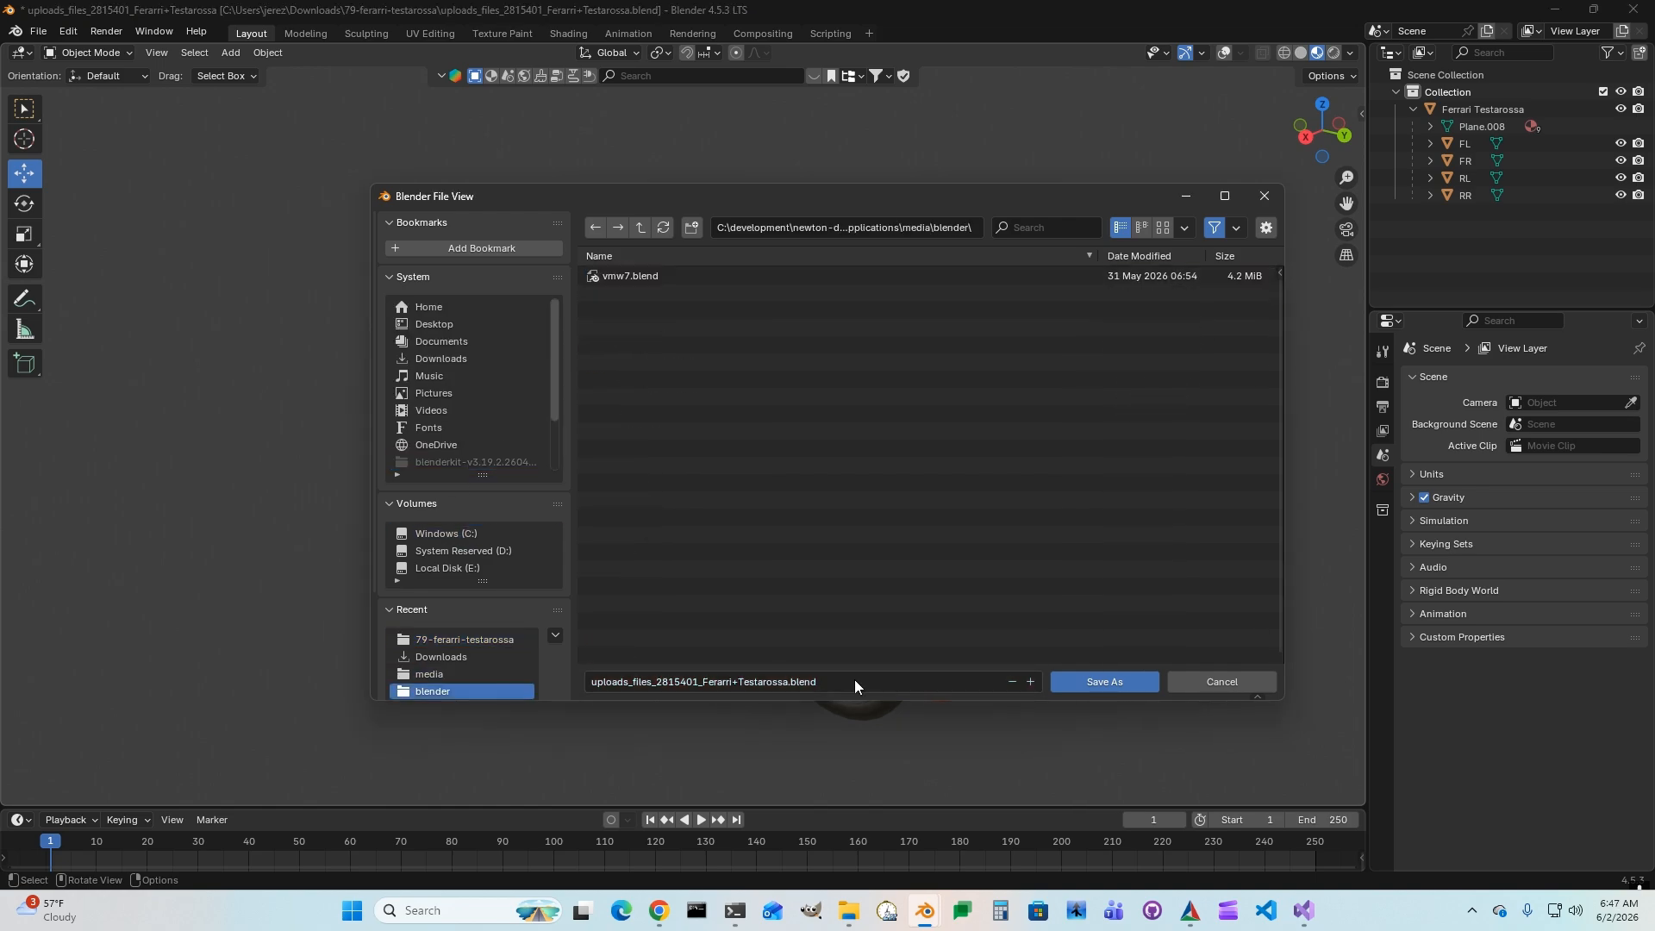
- Name the file testarossa.blend and save it in the chosen folder
left_click(841, 679)
key("Home")
key("BackSpace")
key("BackSpace")
key("BackSpace")
key("BackSpace")
key("BackSpace")
key("BackSpace")
key("BackSpace")
key("BackSpace")
key("BackSpace")
key("BackSpace")
key("BackSpace")
key("BackSpace")
key("BackSpace")
key("BackSpace")
key("BackSpace")
key("BackSpace")
key("BackSpace")
key("BackSpace")
key("BackSpace")
key("BackSpace")
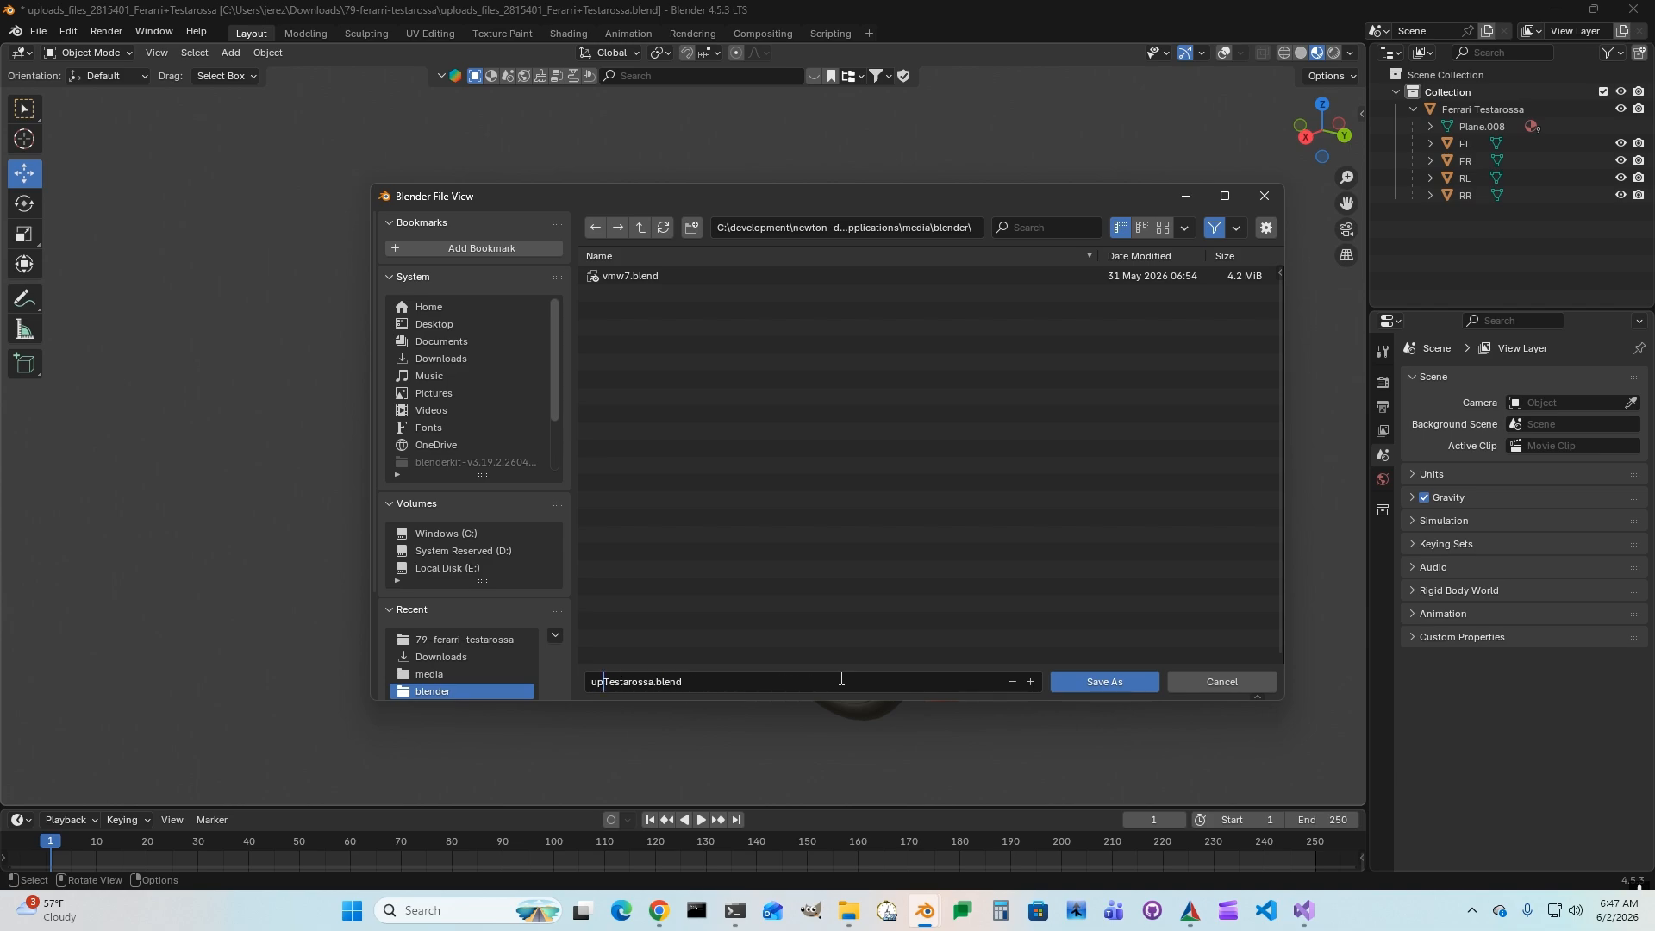
key("Return")
left_click(1104, 681)
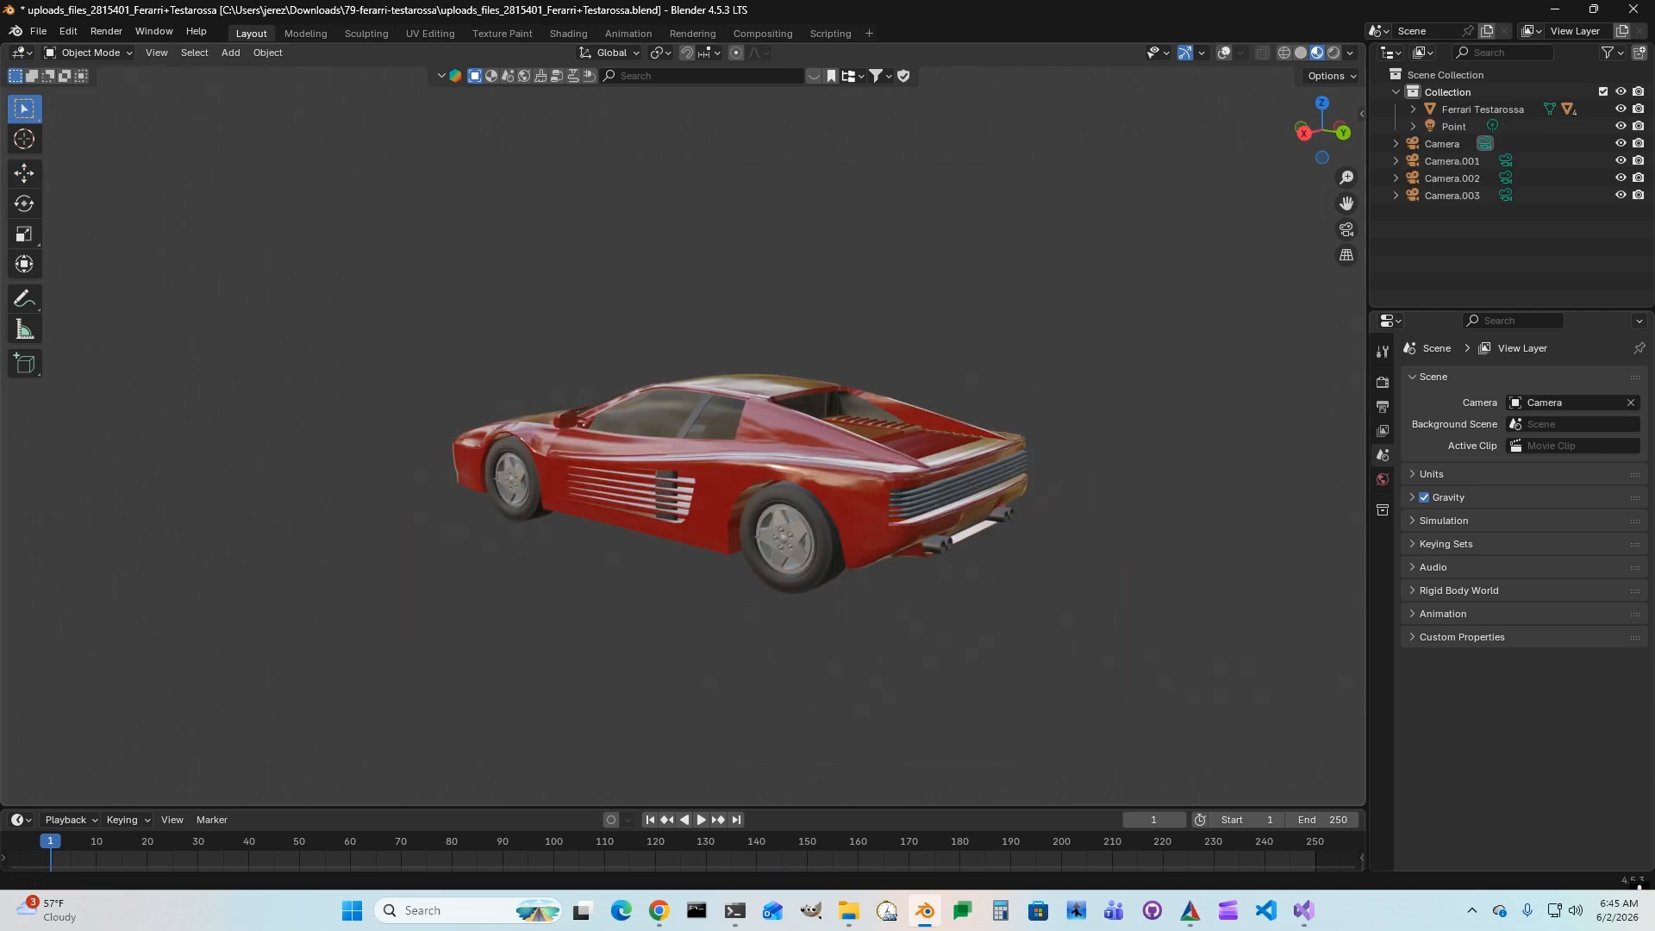
- Activate the Move tool and delete the Point light from the scene
left_click(1456, 126)
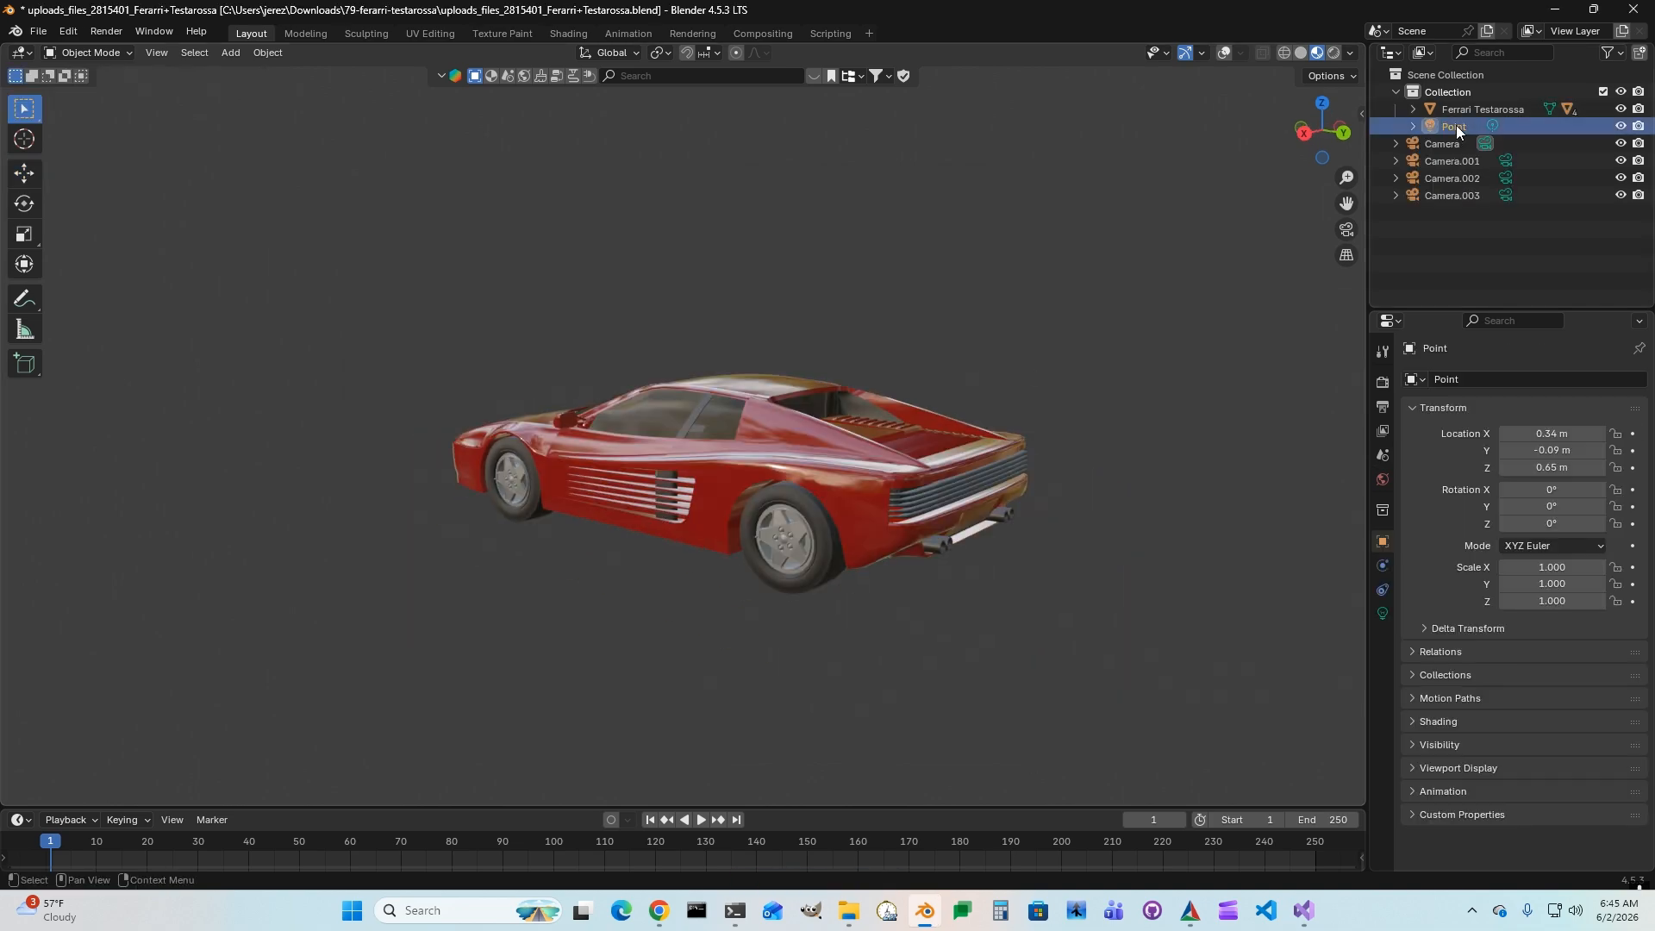
middle_click_drag(1038, 330, 1045, 383)
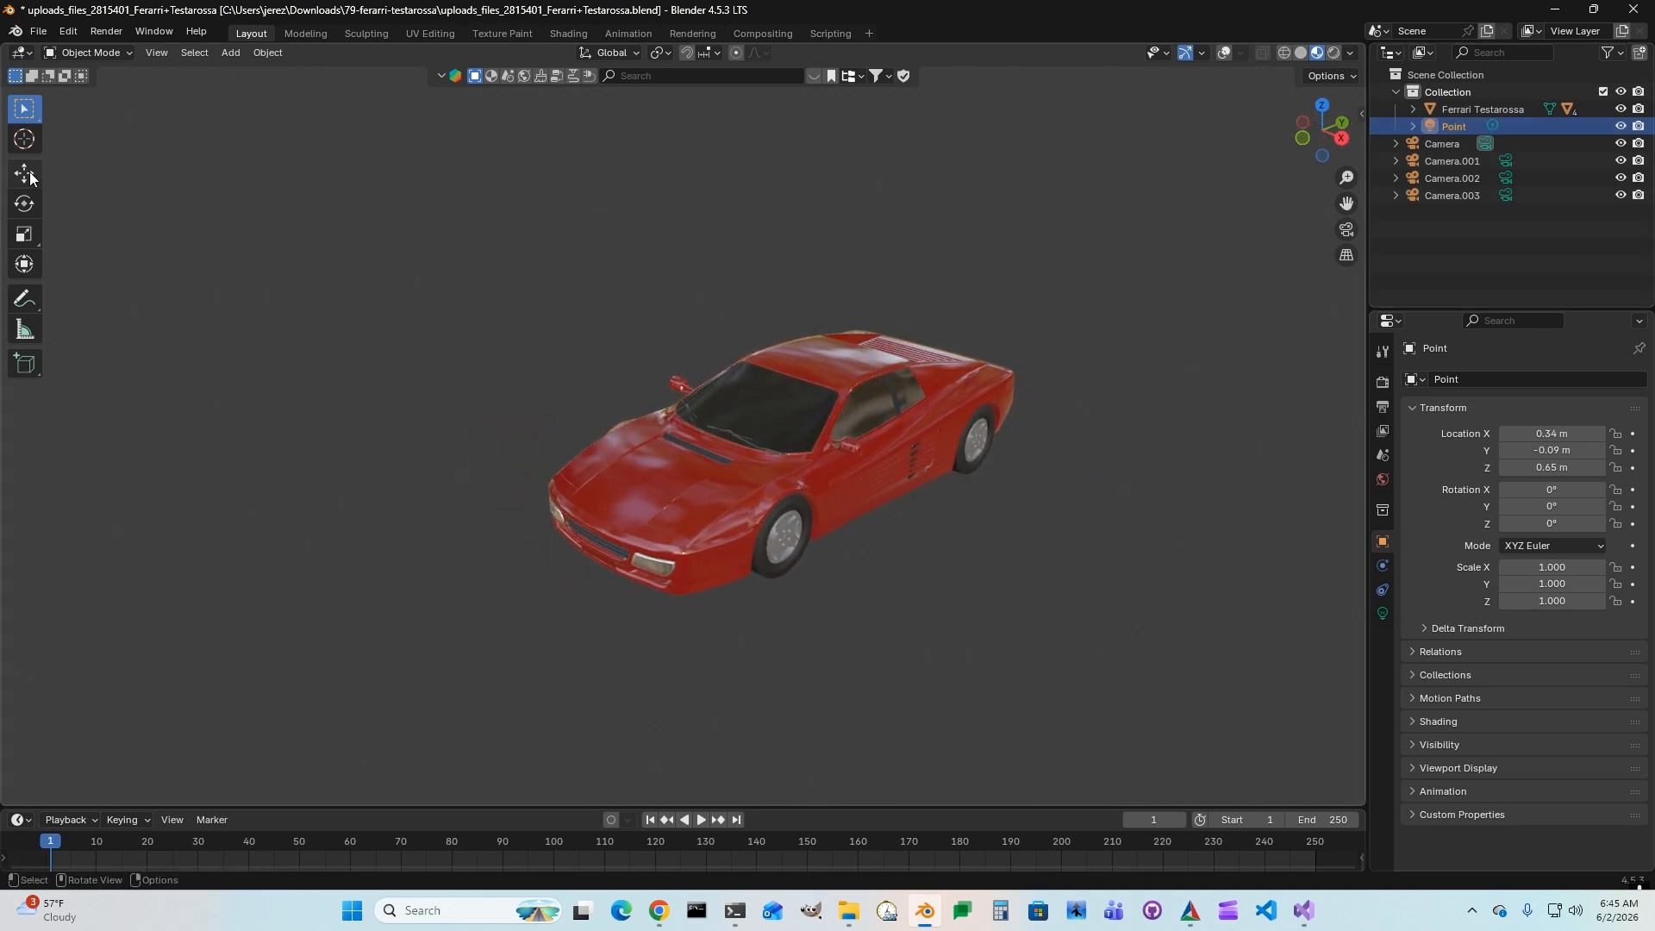
left_click(26, 175)
middle_click_drag(1050, 511, 902, 480)
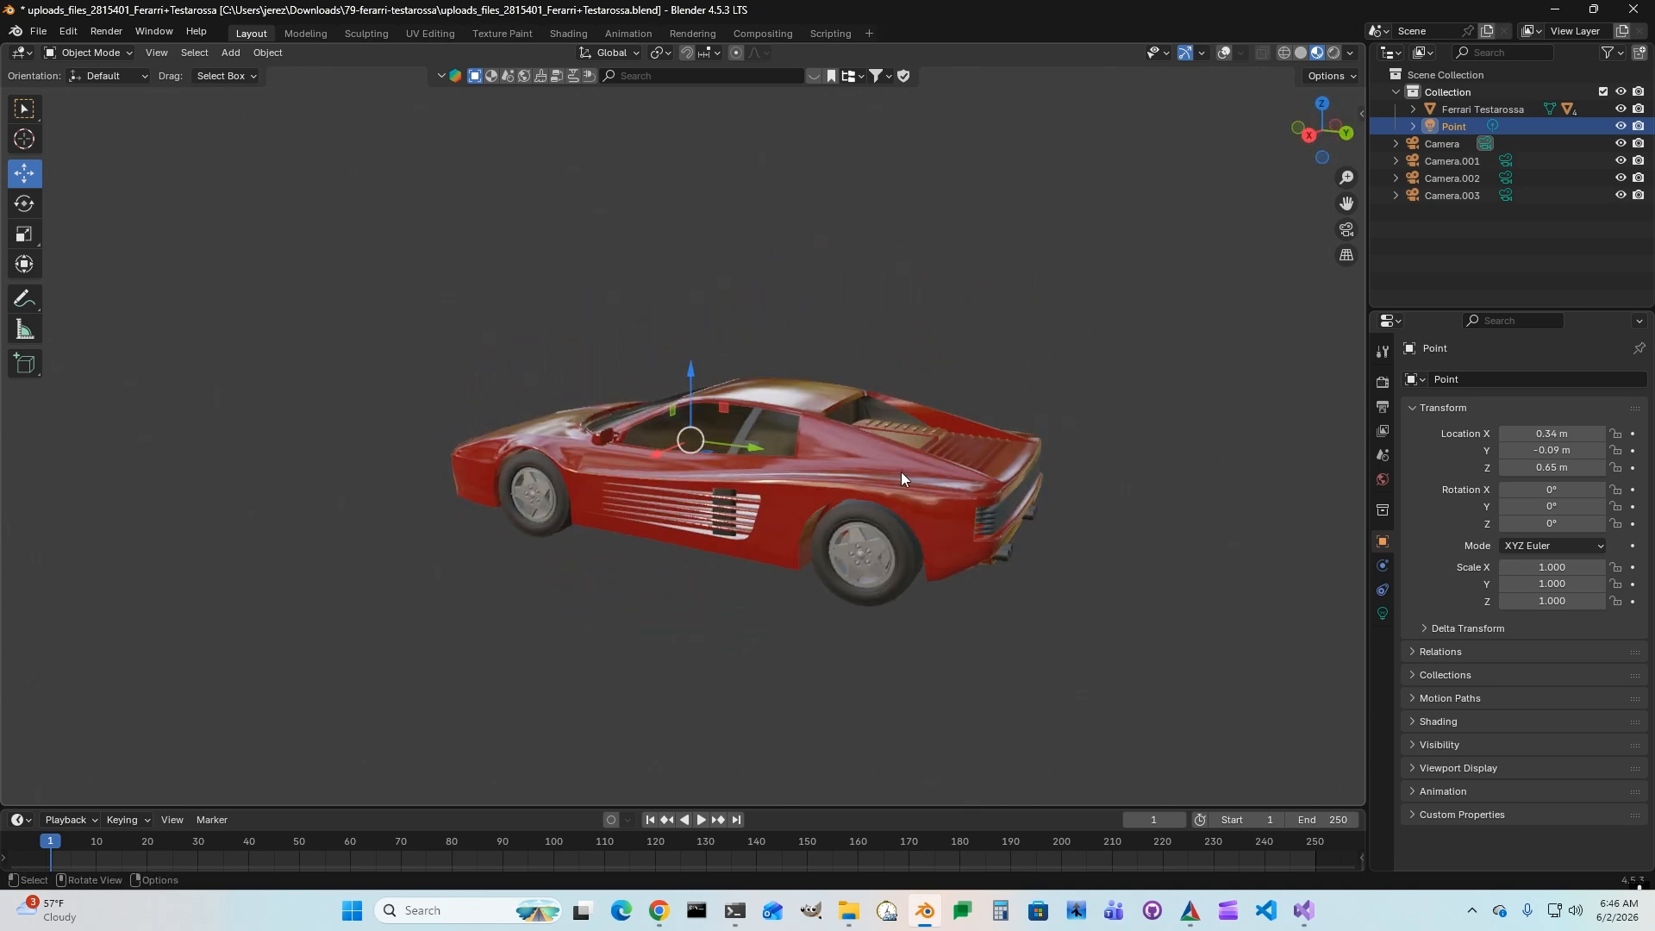
right_click(1450, 125)
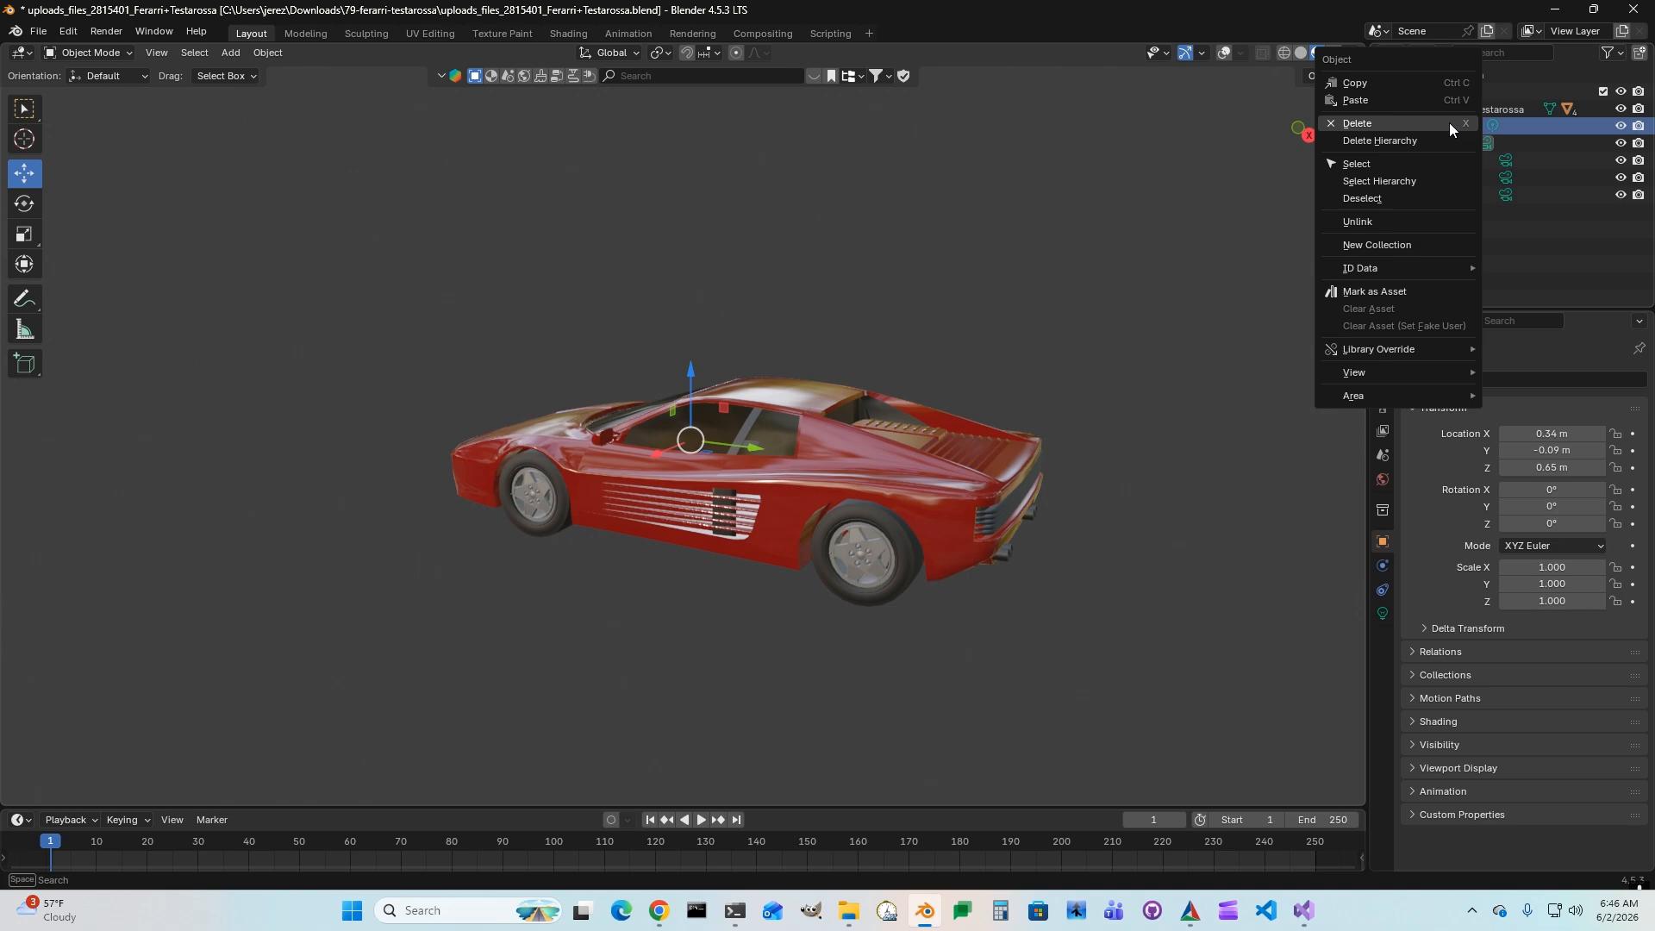
left_click(1362, 122)
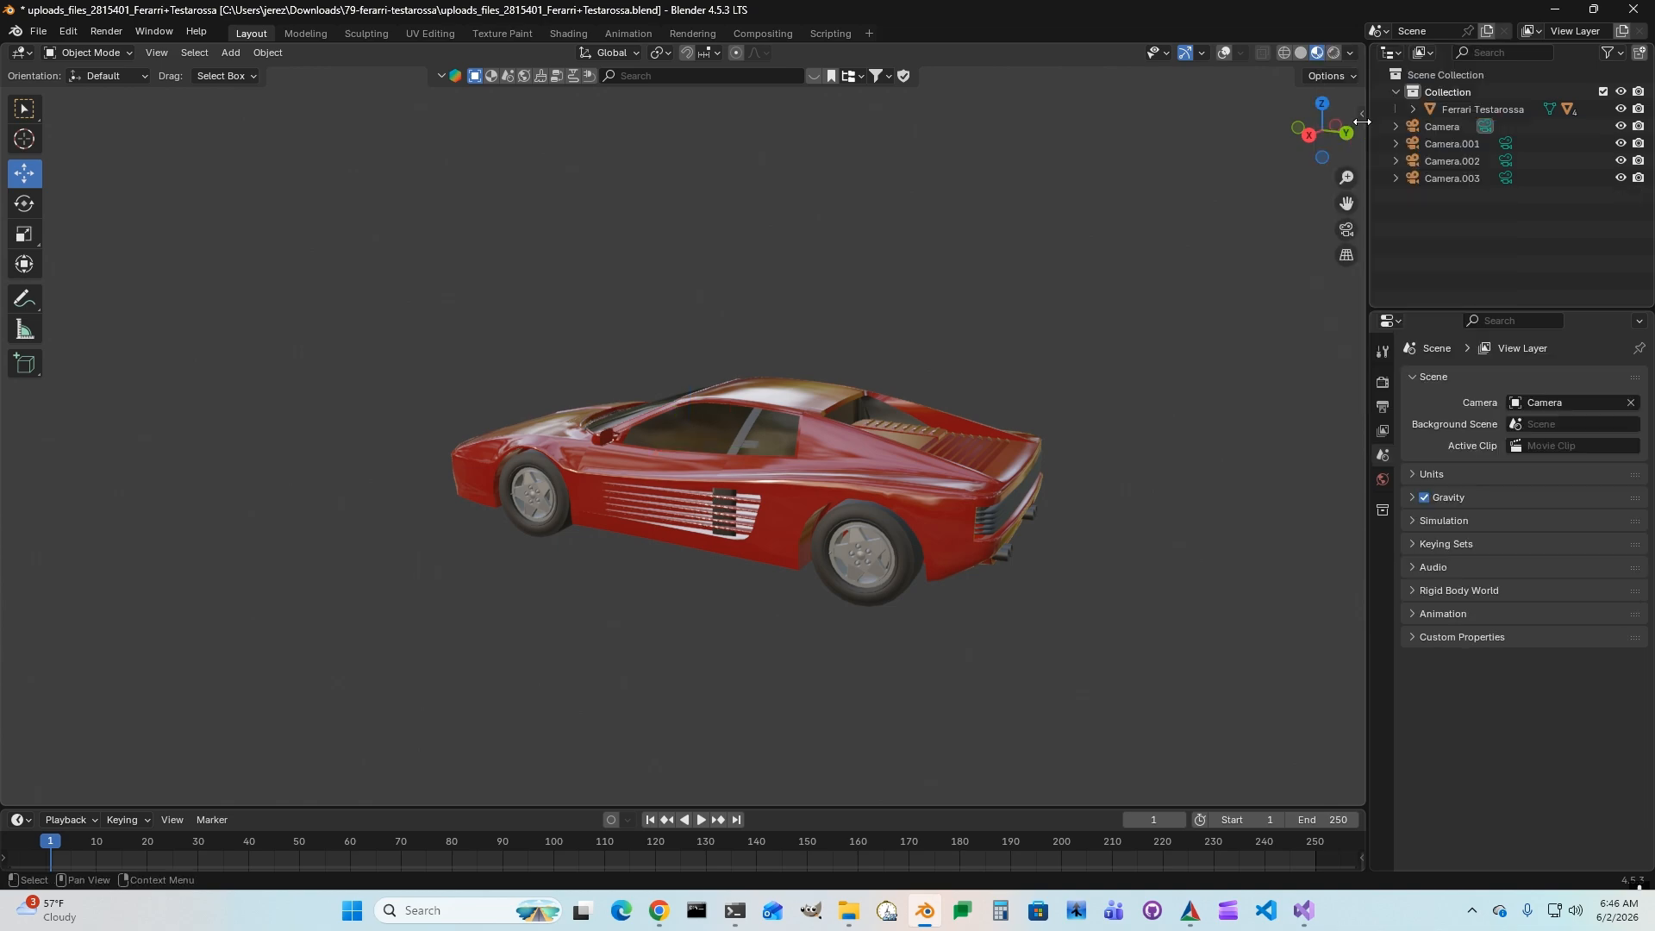
- Delete all four cameras, from Camera to Camera.003, leaving only the Ferrari Testarossa object in the collection
left_click(1476, 109)
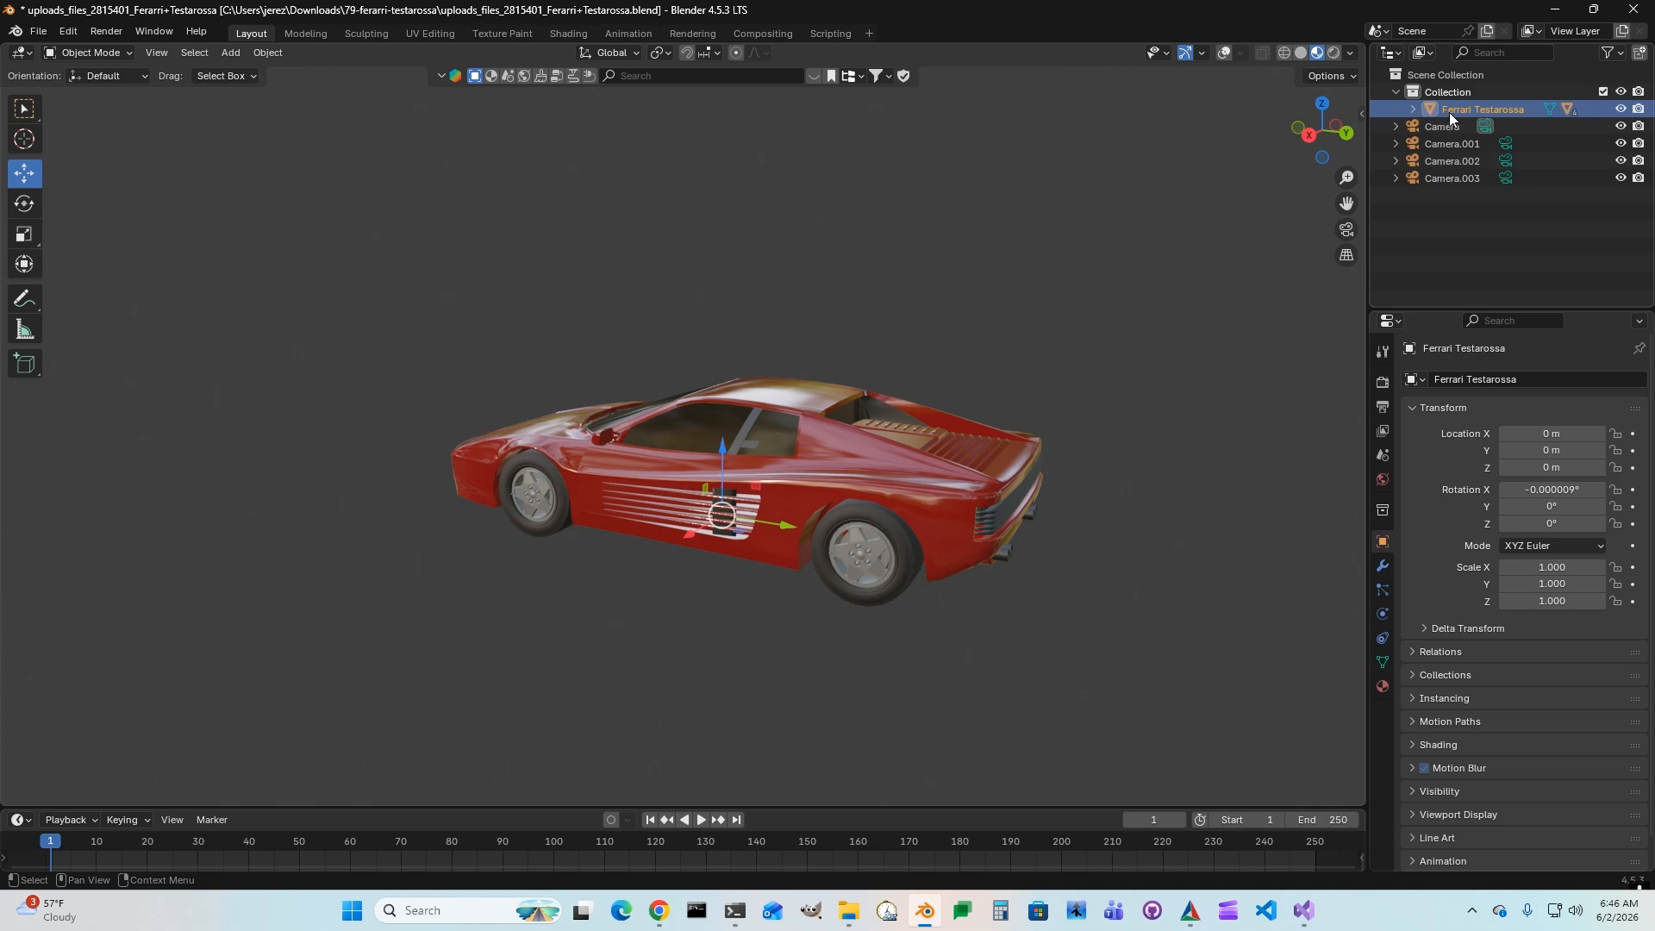
mouse_move(933, 341)
middle_mouse_down()
mouse_move(994, 273)
mouse_move(1046, 325)
mouse_move(891, 332)
mouse_move(946, 332)
middle_mouse_up()
left_click(1440, 128)
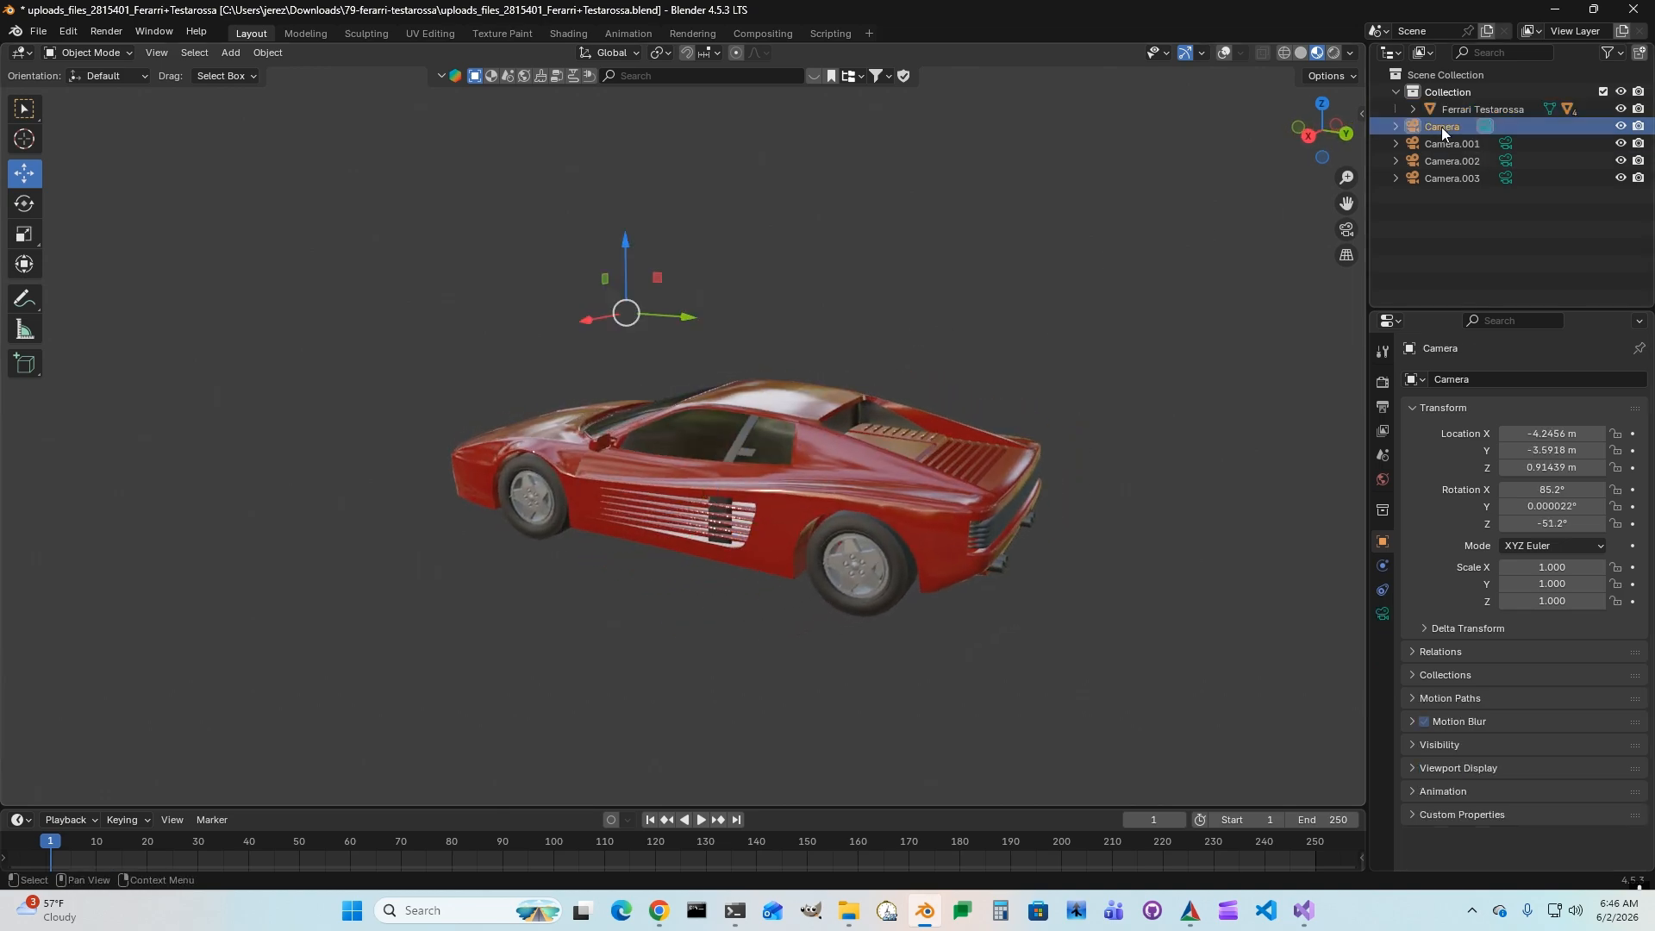
left_click(1441, 143)
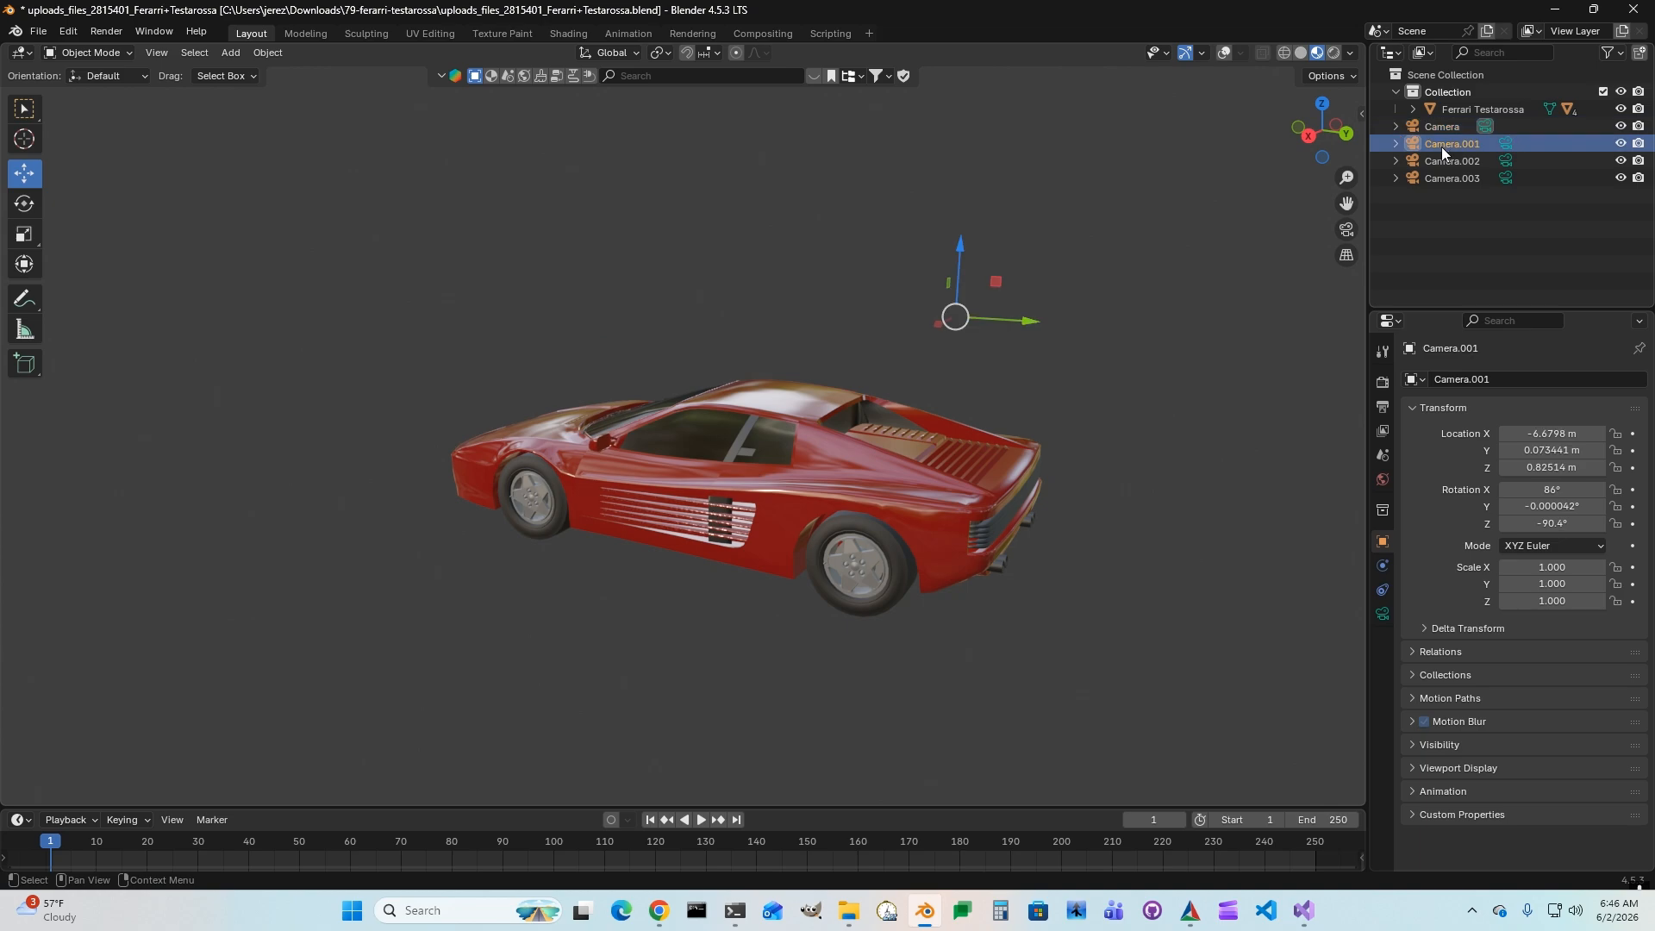
left_click(1445, 162)
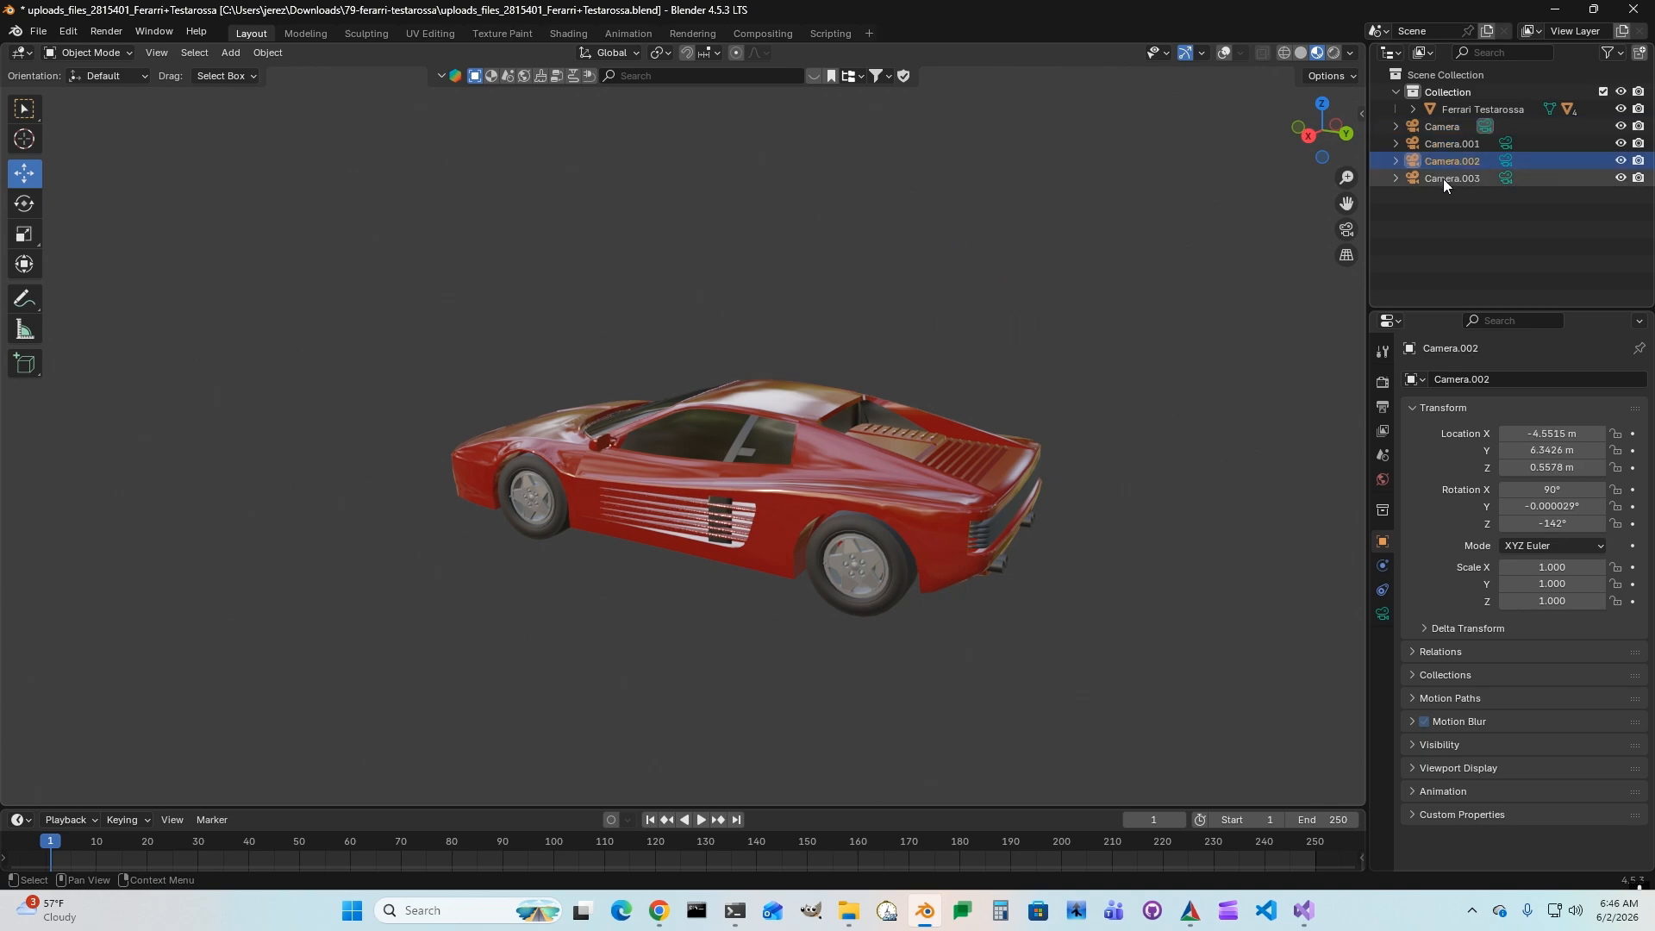
left_click(1443, 178)
left_click(1446, 127)
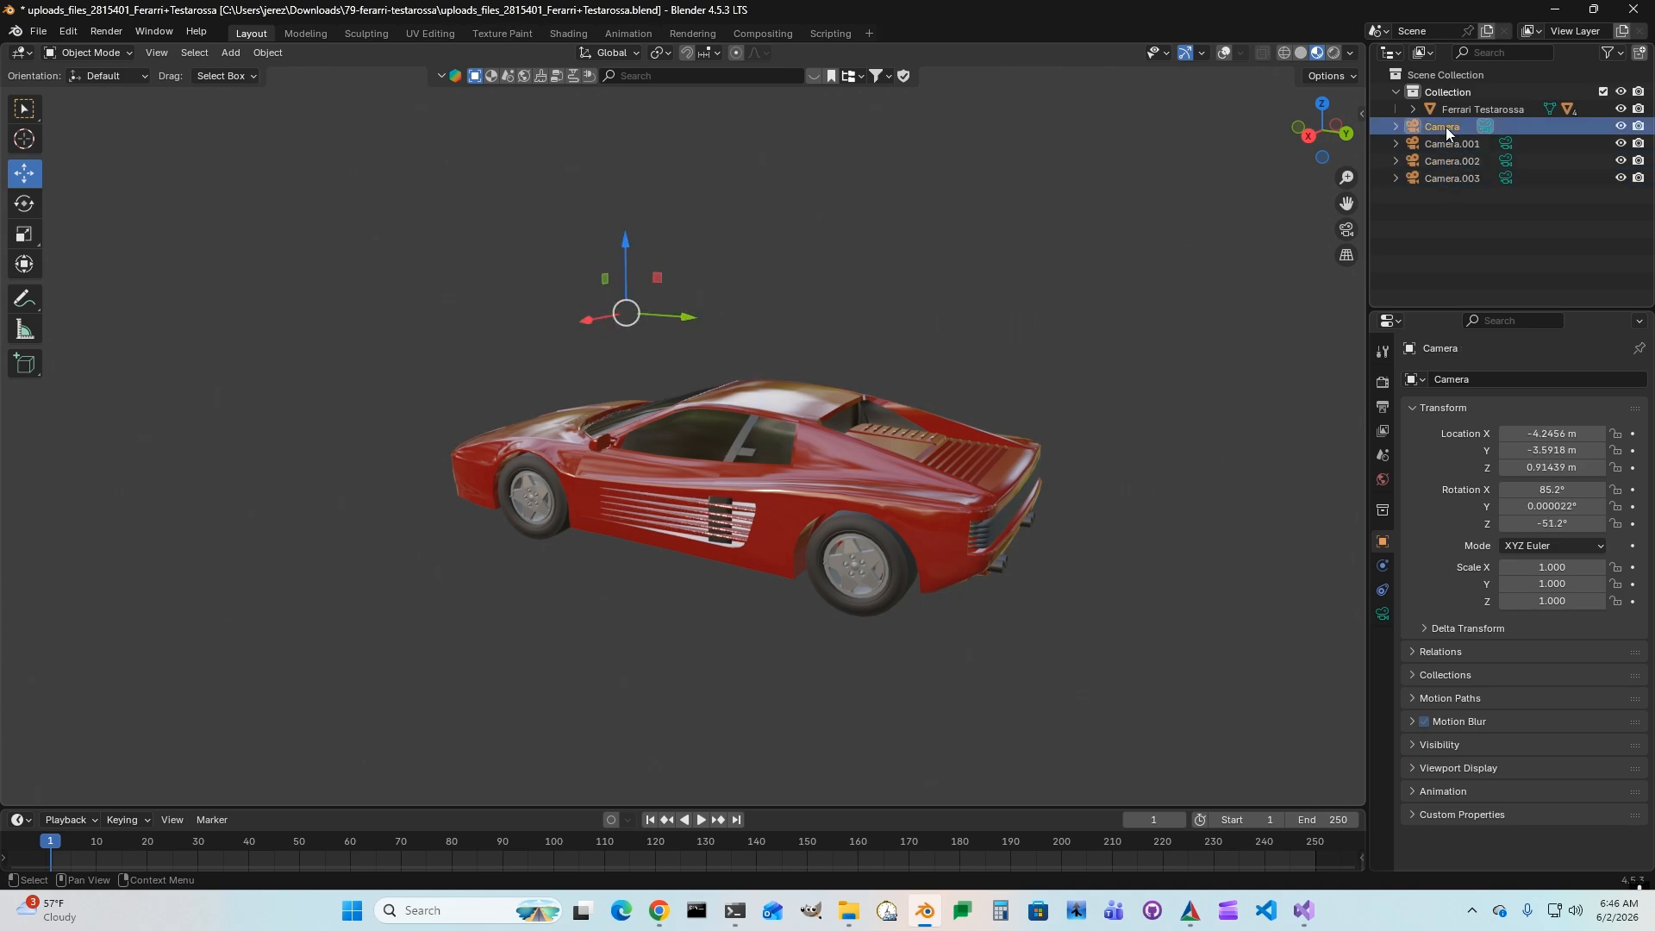
middle_click_drag(984, 375, 873, 355)
scroll(872, 356, "up", 1)
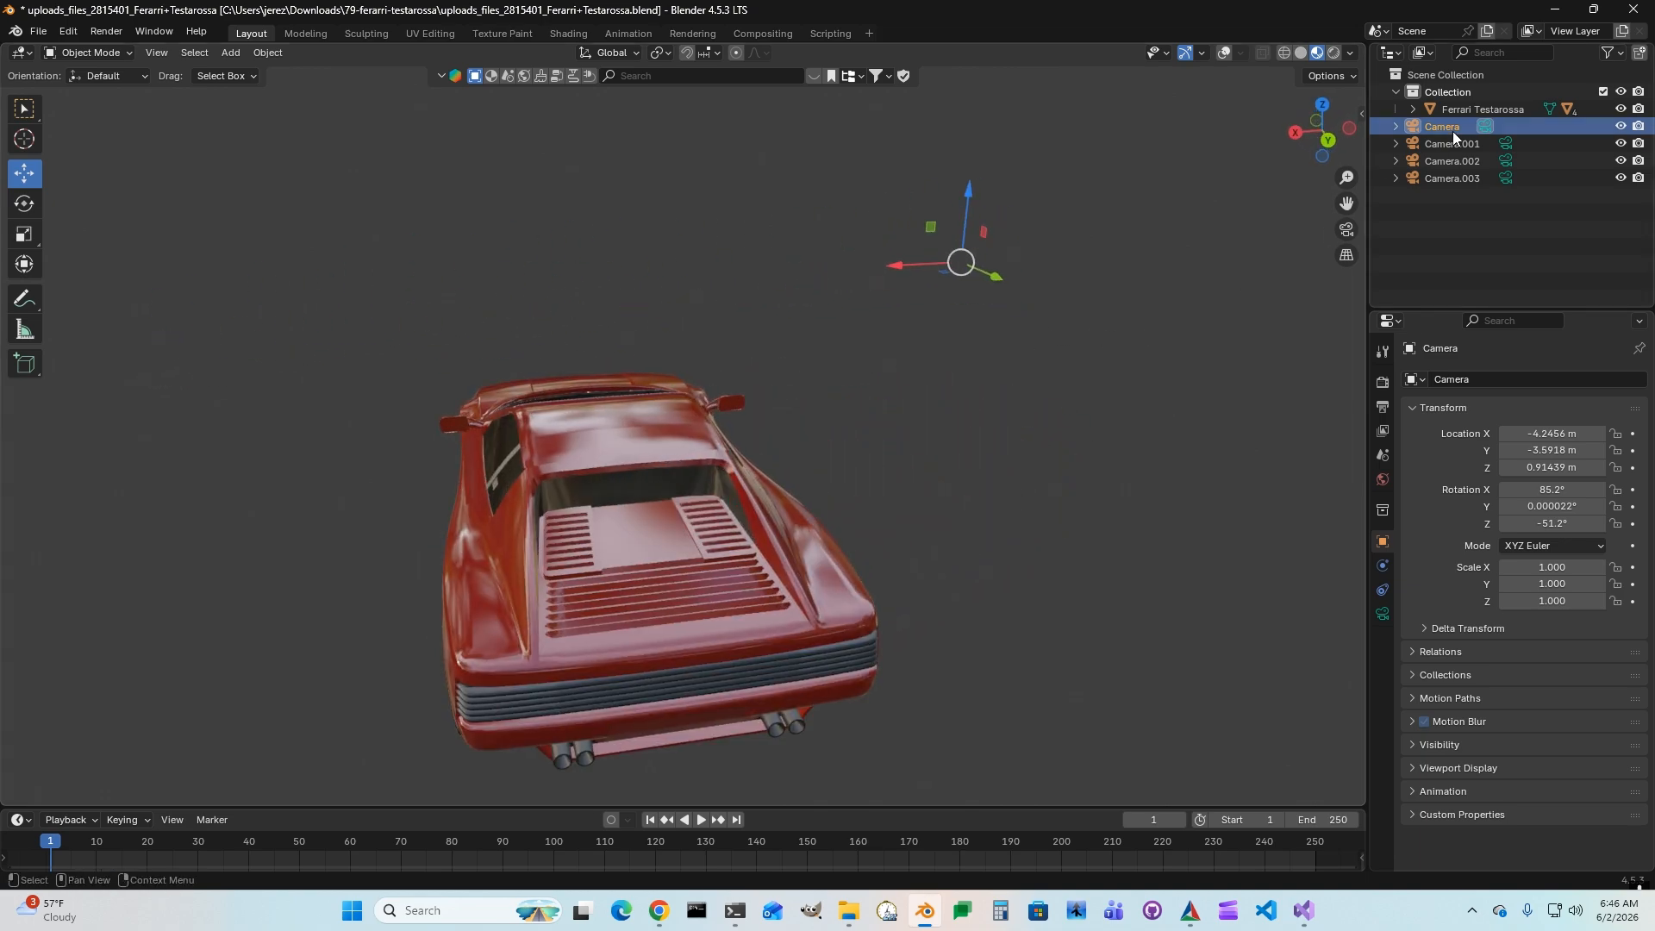
left_click(1447, 178, "shift")
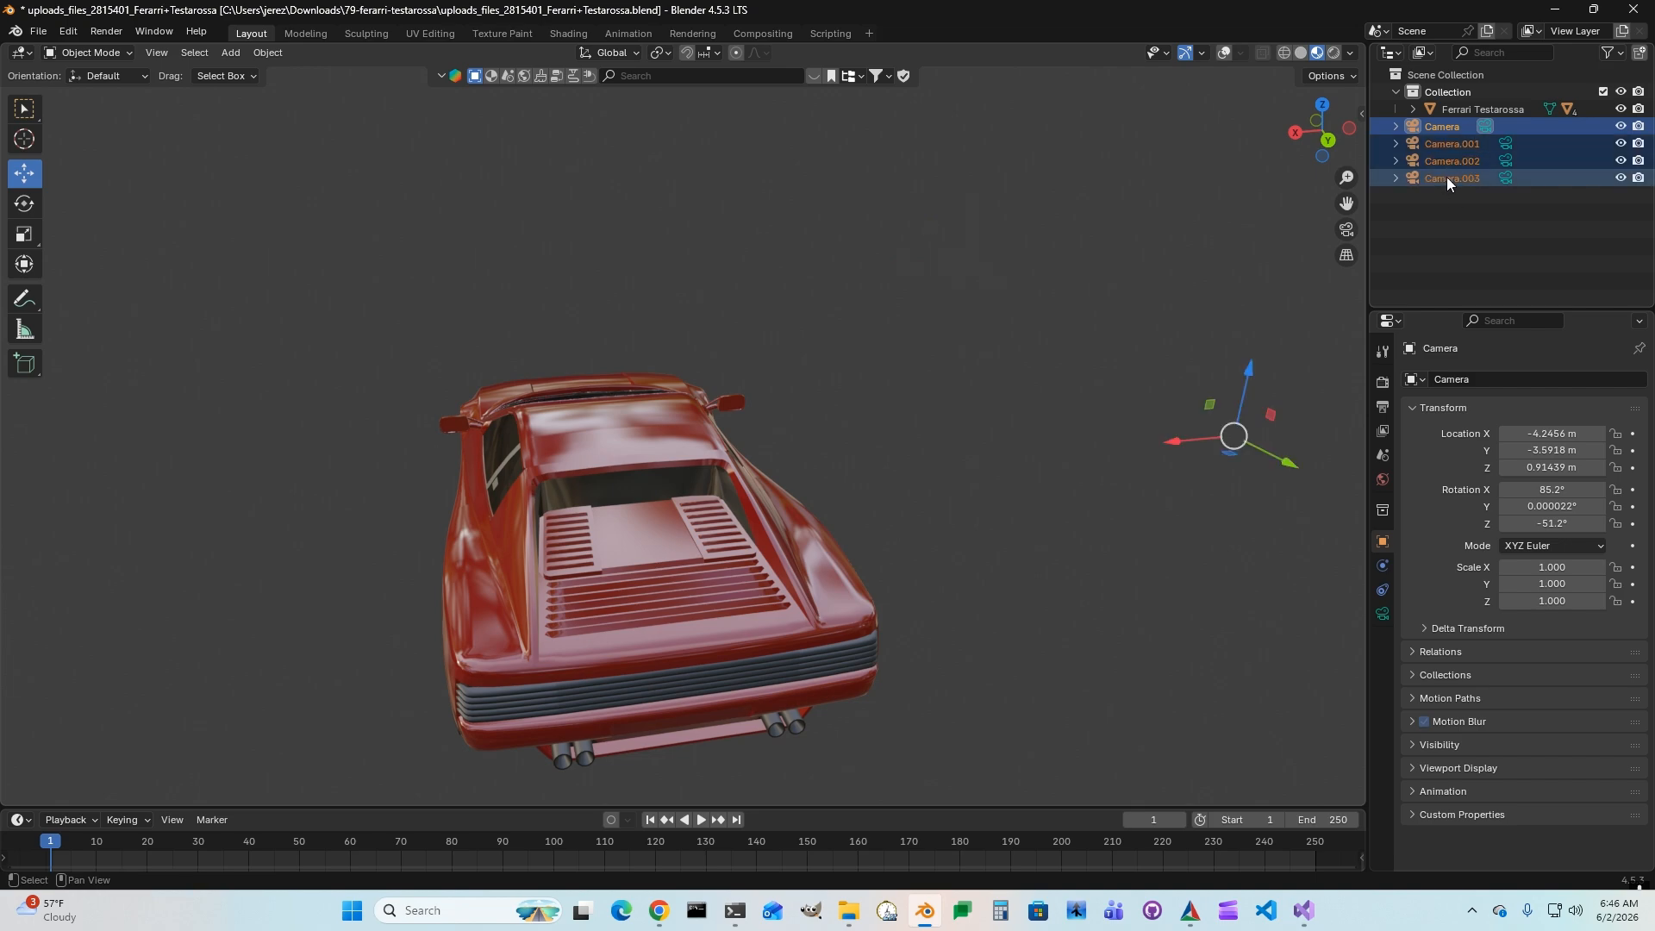
right_click(1448, 162)
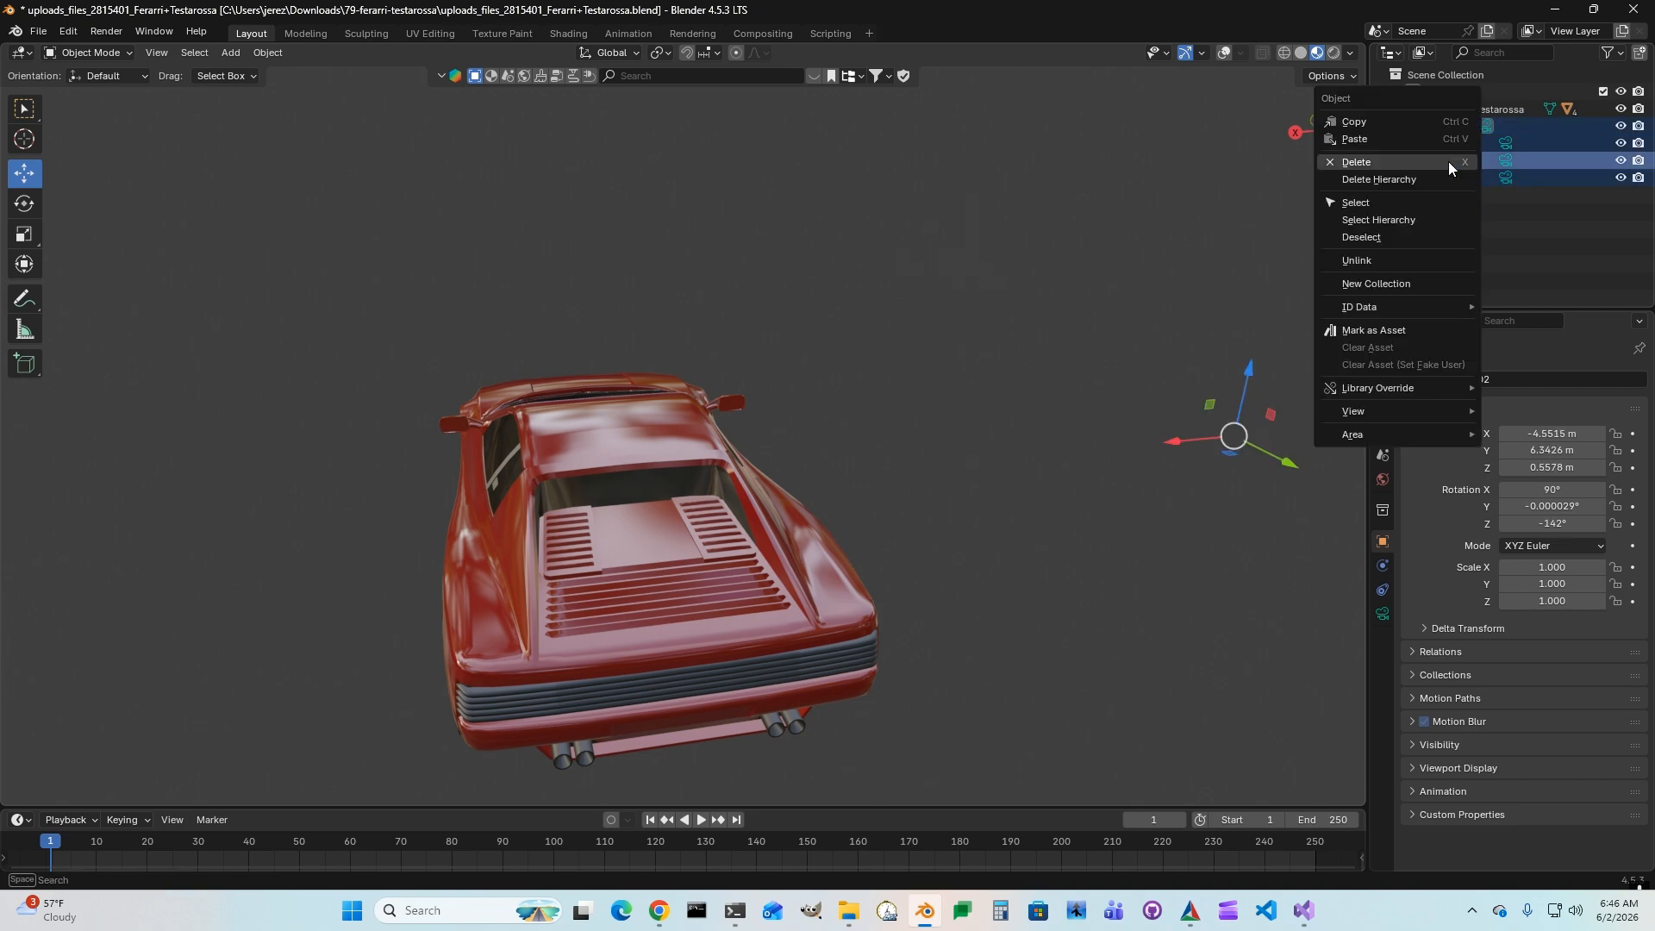
left_click(1358, 163)
- Expand the Ferrari Testarossa object to show its mesh and four wheel children
scroll(957, 366, "down", 3)
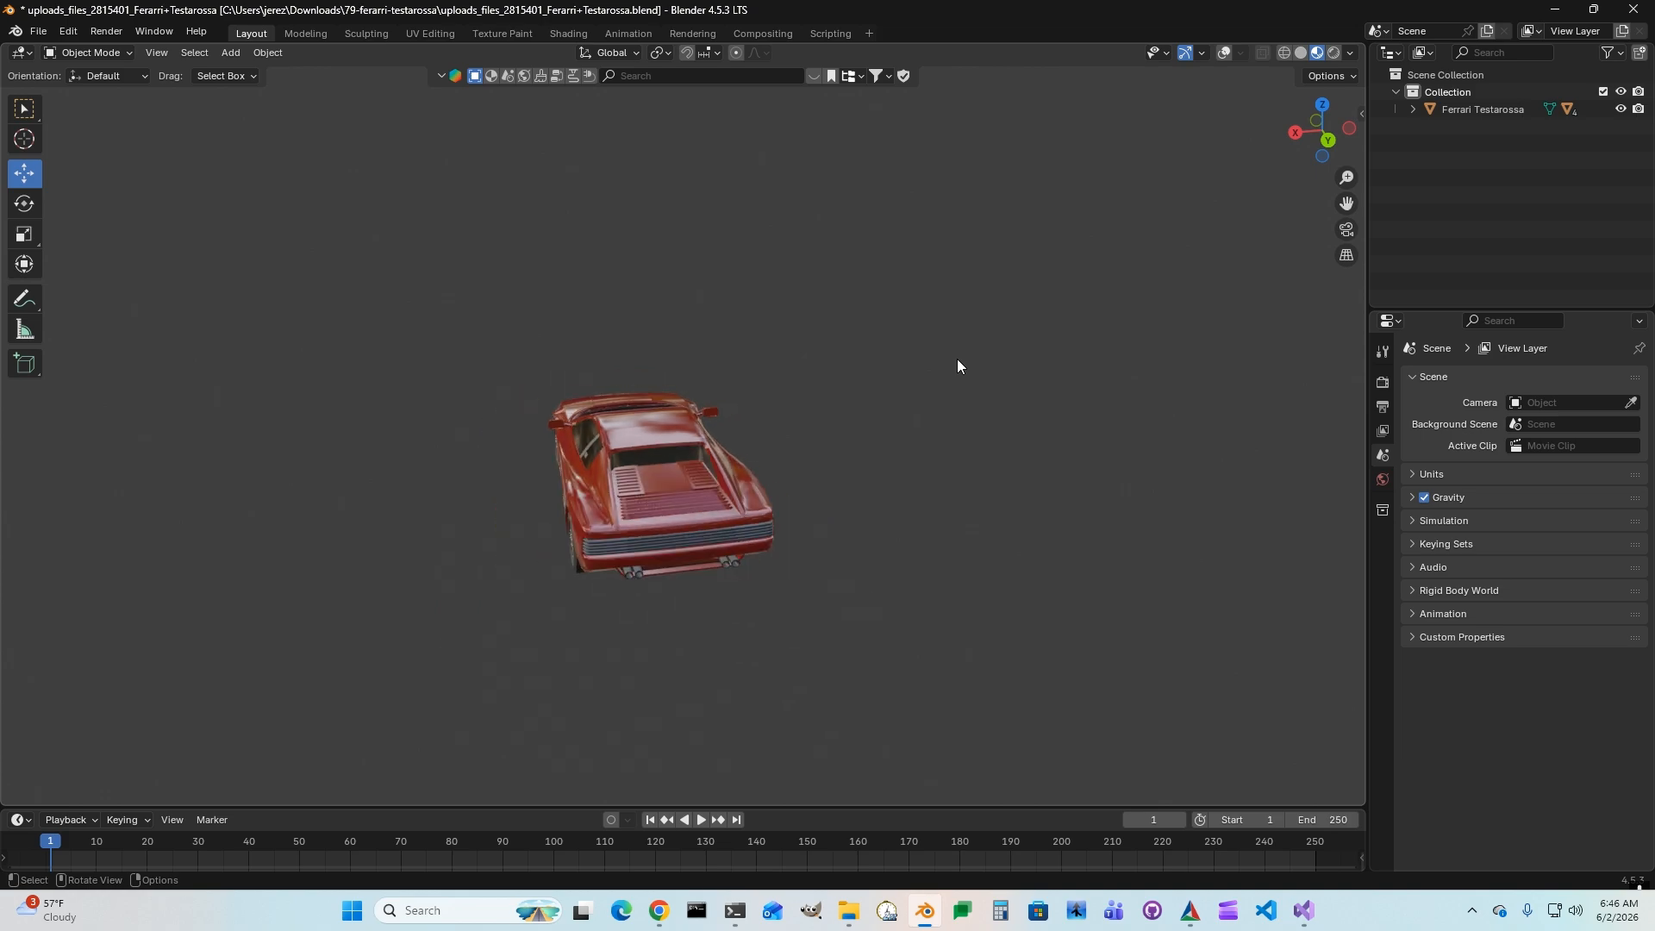
scroll(934, 372, "up", 3)
middle_click_drag(933, 372, 1017, 405)
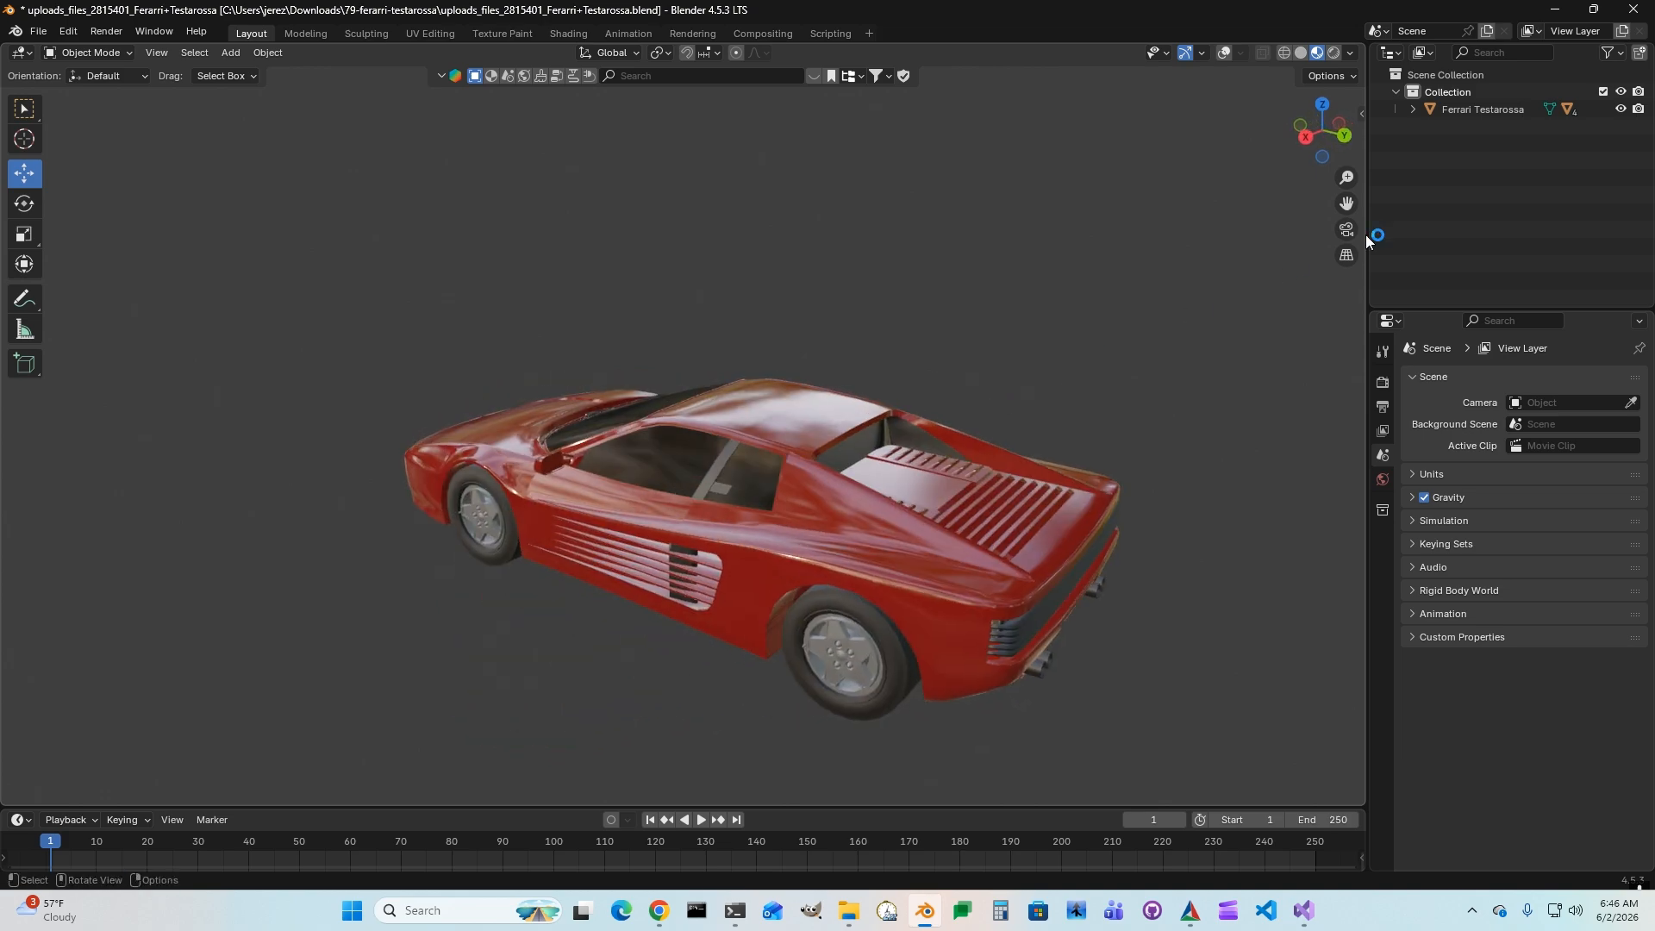
left_click(1413, 110)
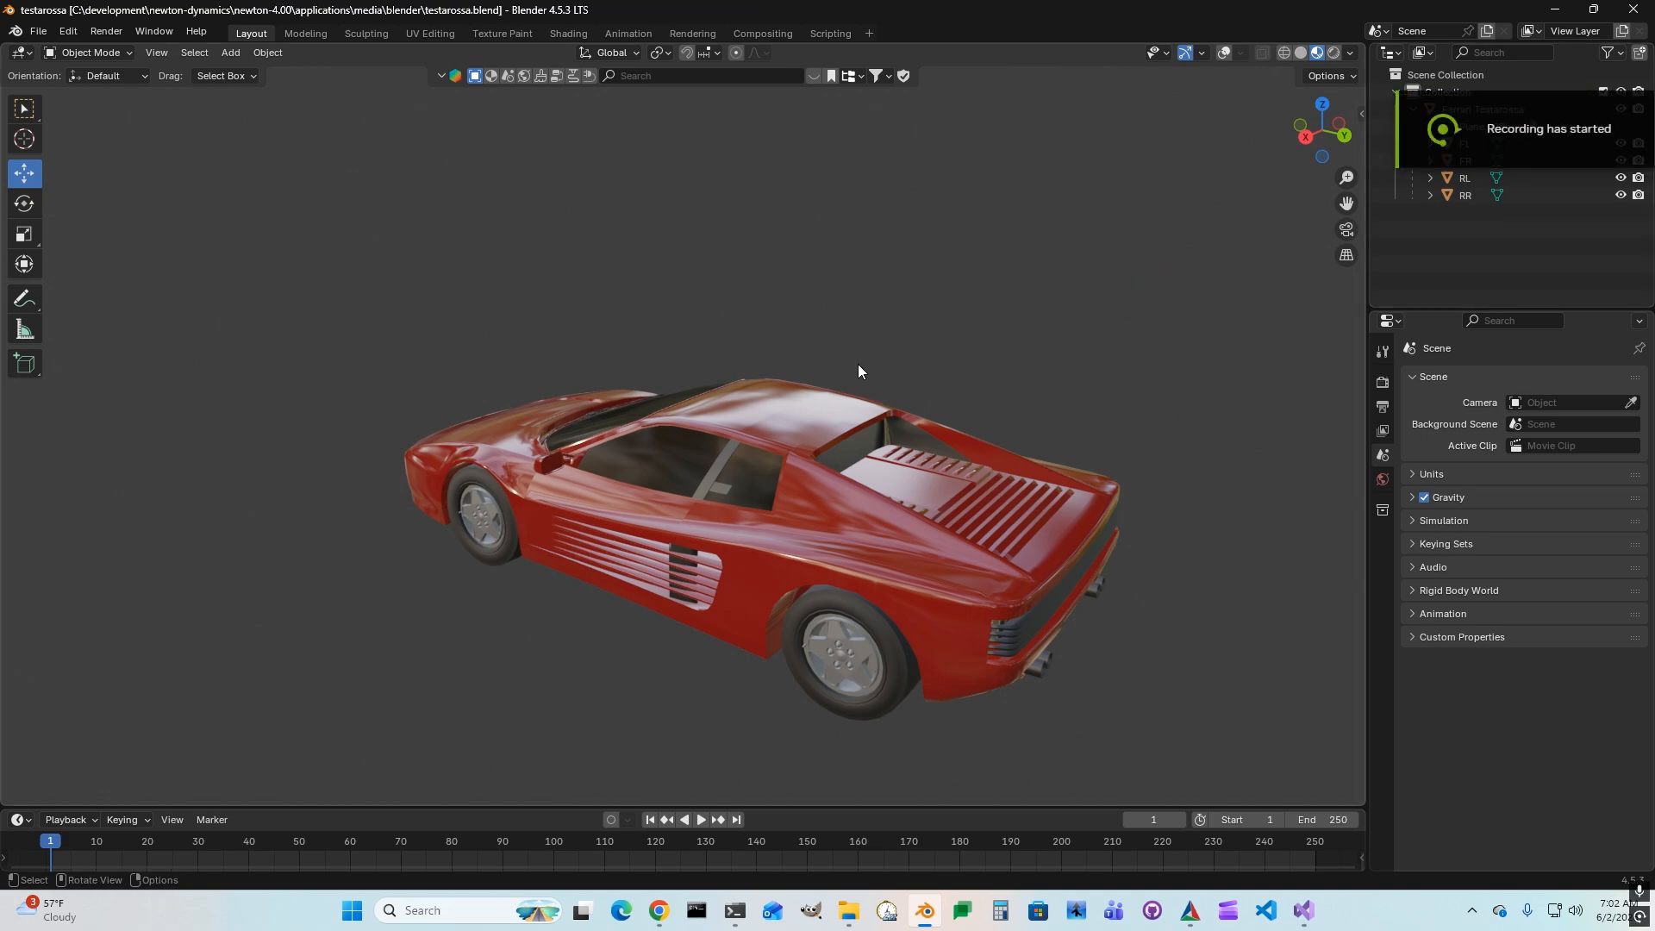
- Turn on the viewport overlays, select the car body and put it into Edit Mode
mouse_move(764, 489)
middle_mouse_down()
mouse_move(848, 492)
mouse_move(774, 484)
middle_mouse_up()
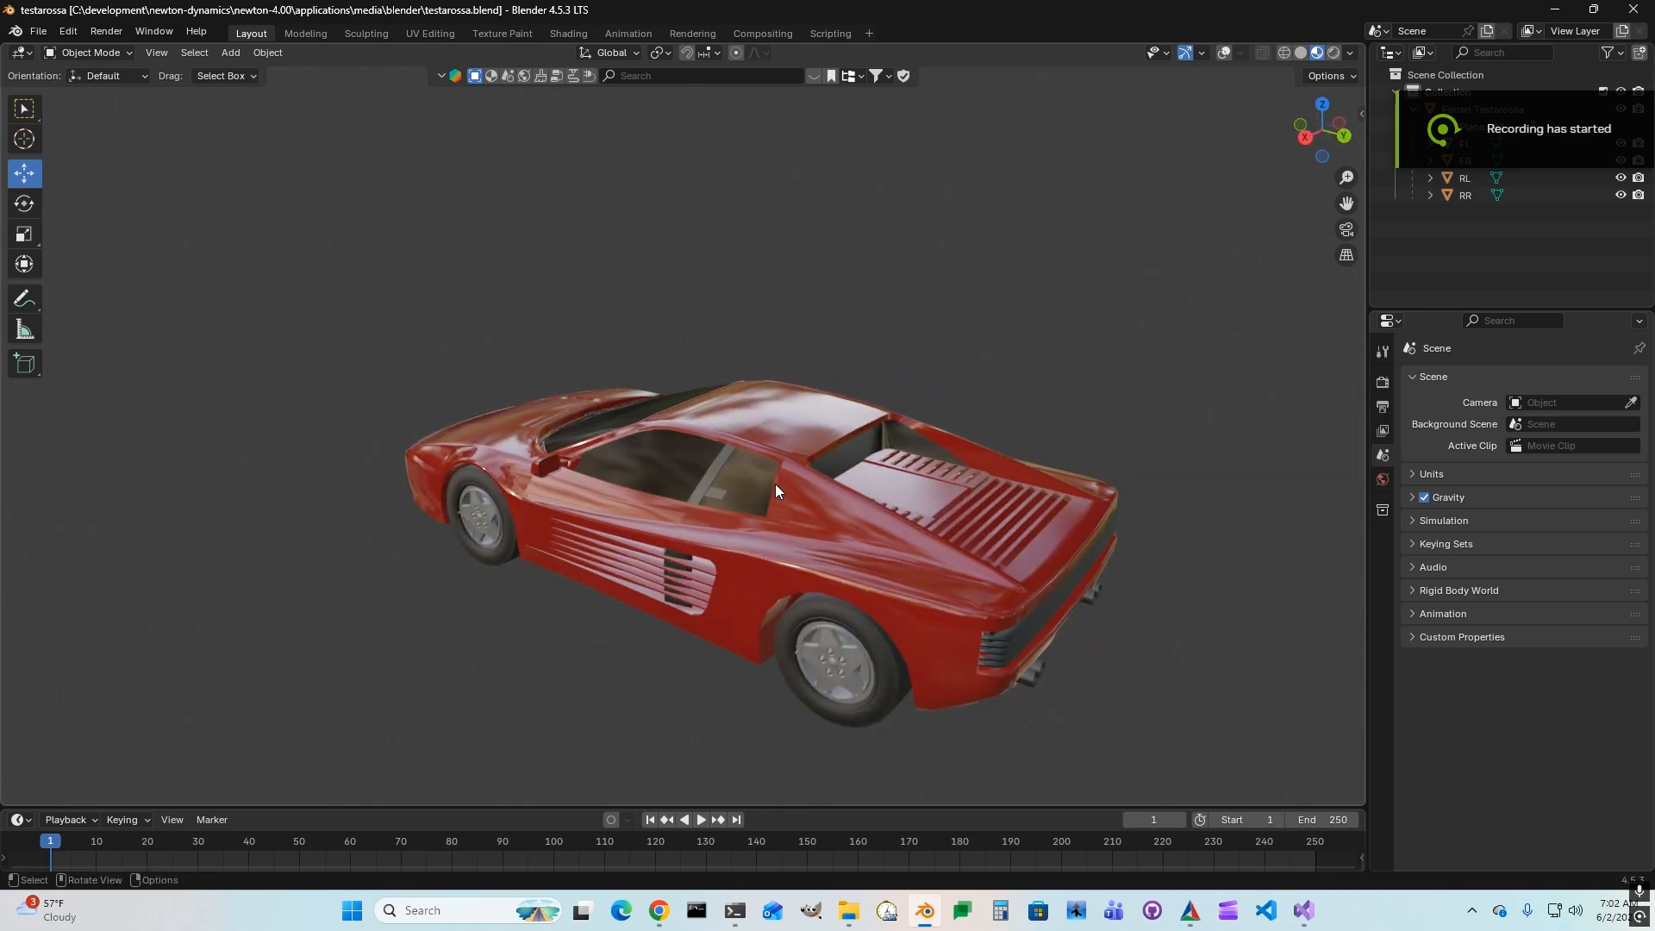
left_click(1223, 54)
left_click(131, 53)
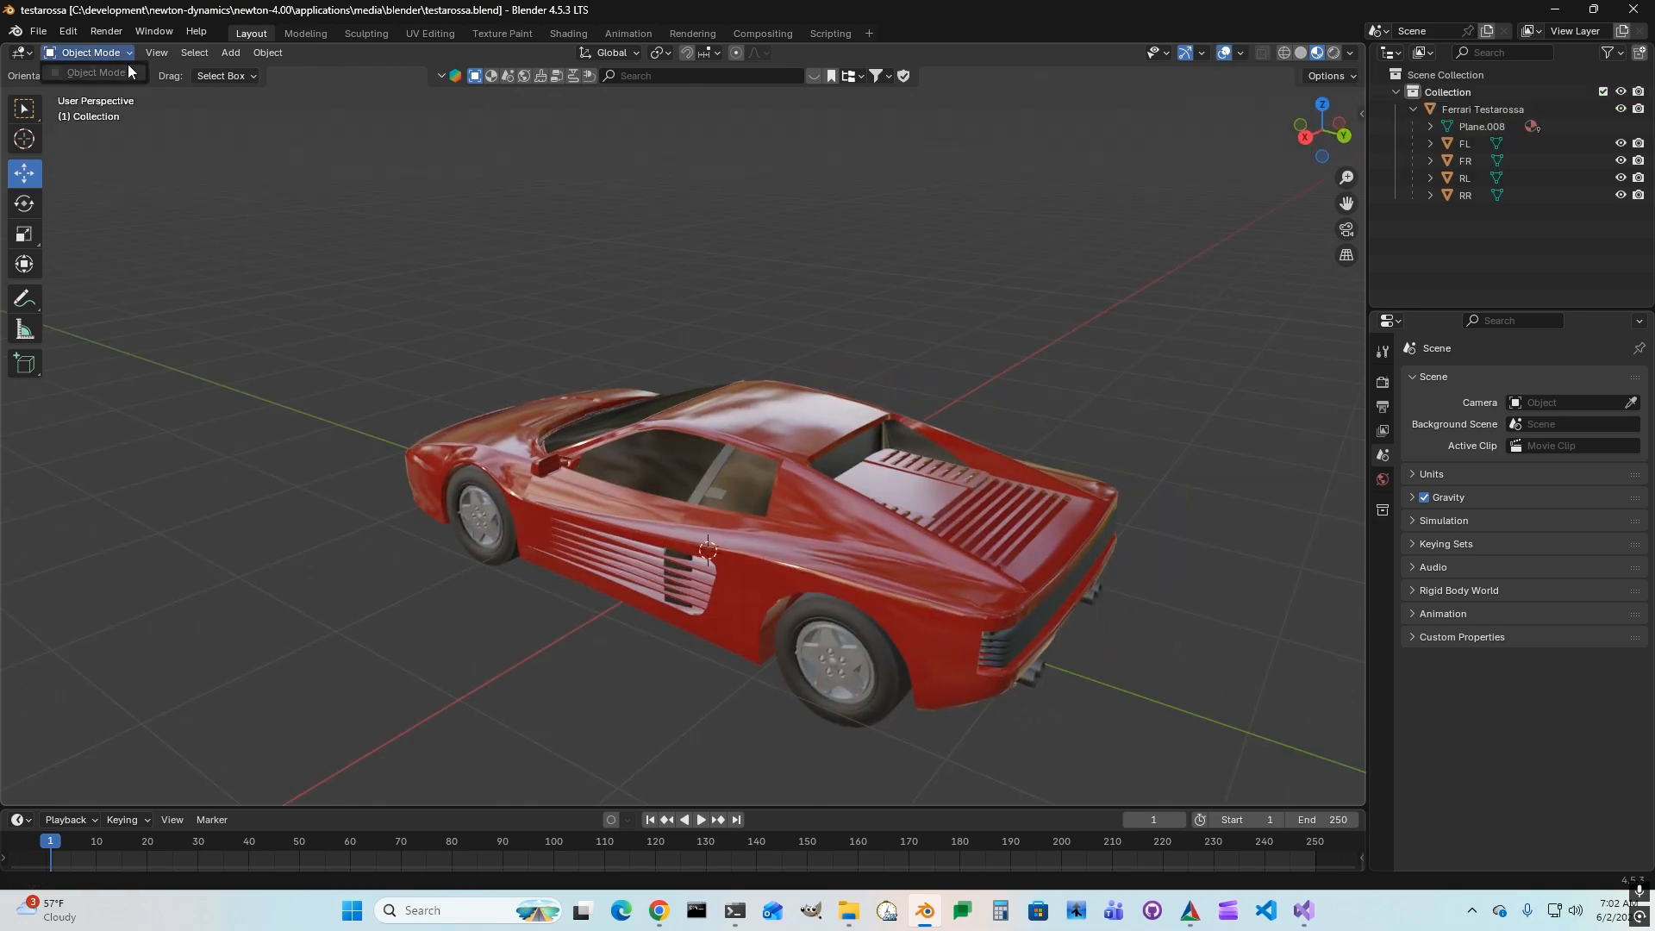
left_click(731, 447)
left_click(86, 53)
left_click(94, 90)
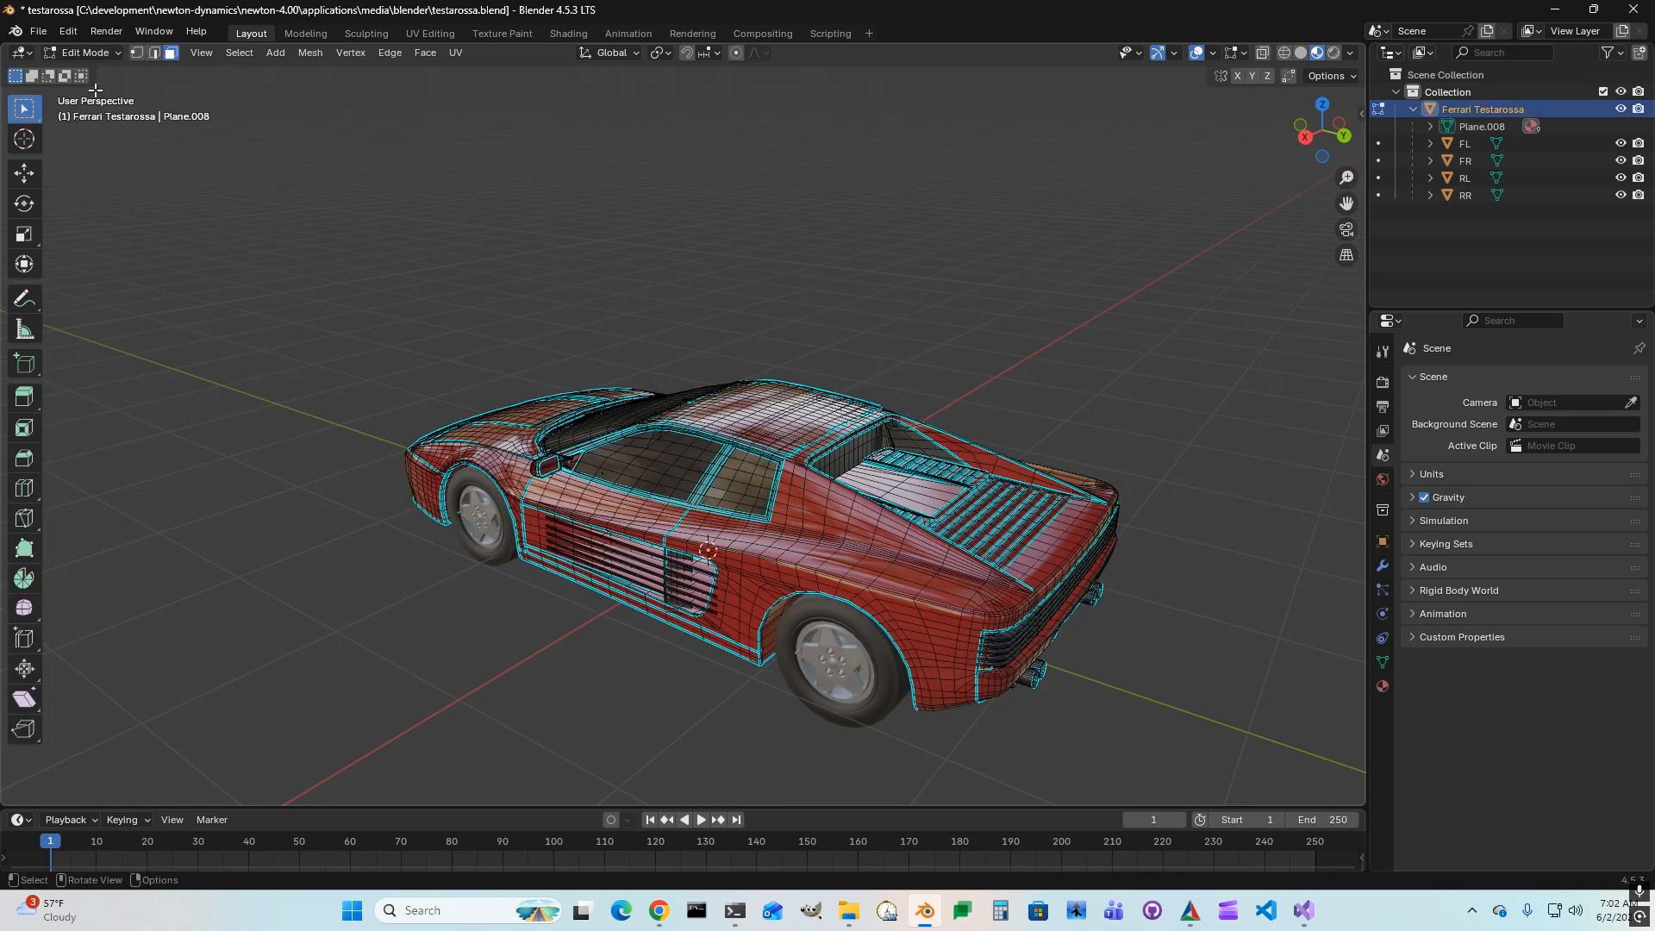
- Select all the linked geometry of the car's left door mirror
middle_click_drag(801, 367, 974, 388)
middle_click_drag(1000, 517, 1008, 506)
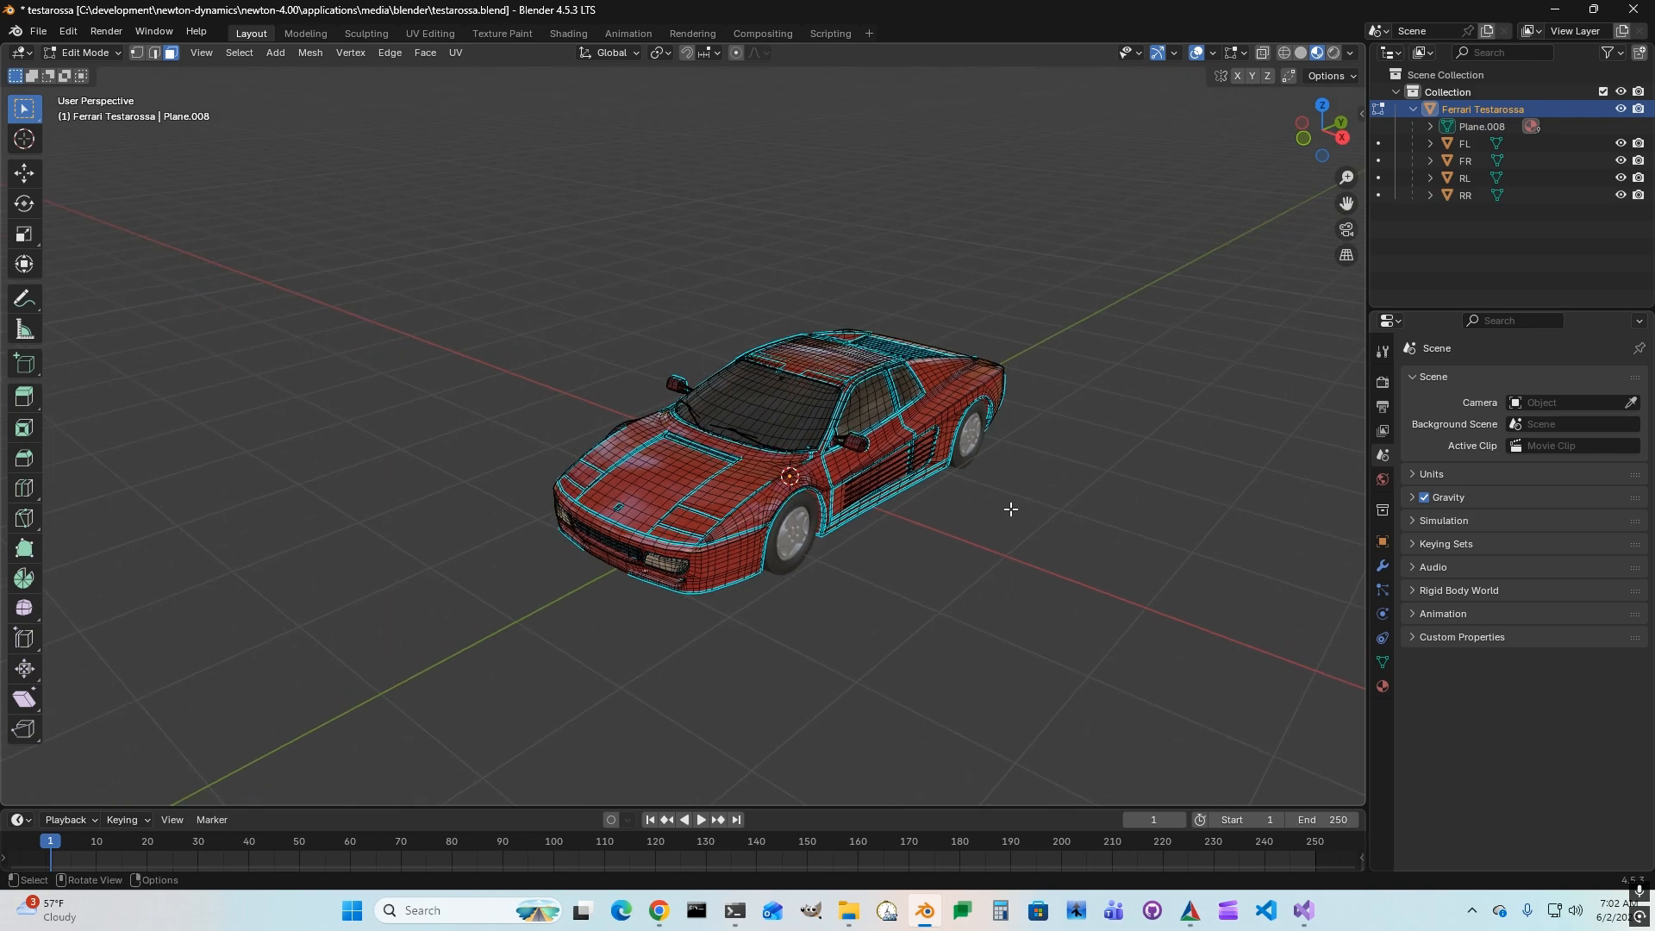
scroll(1011, 509, "up", 2)
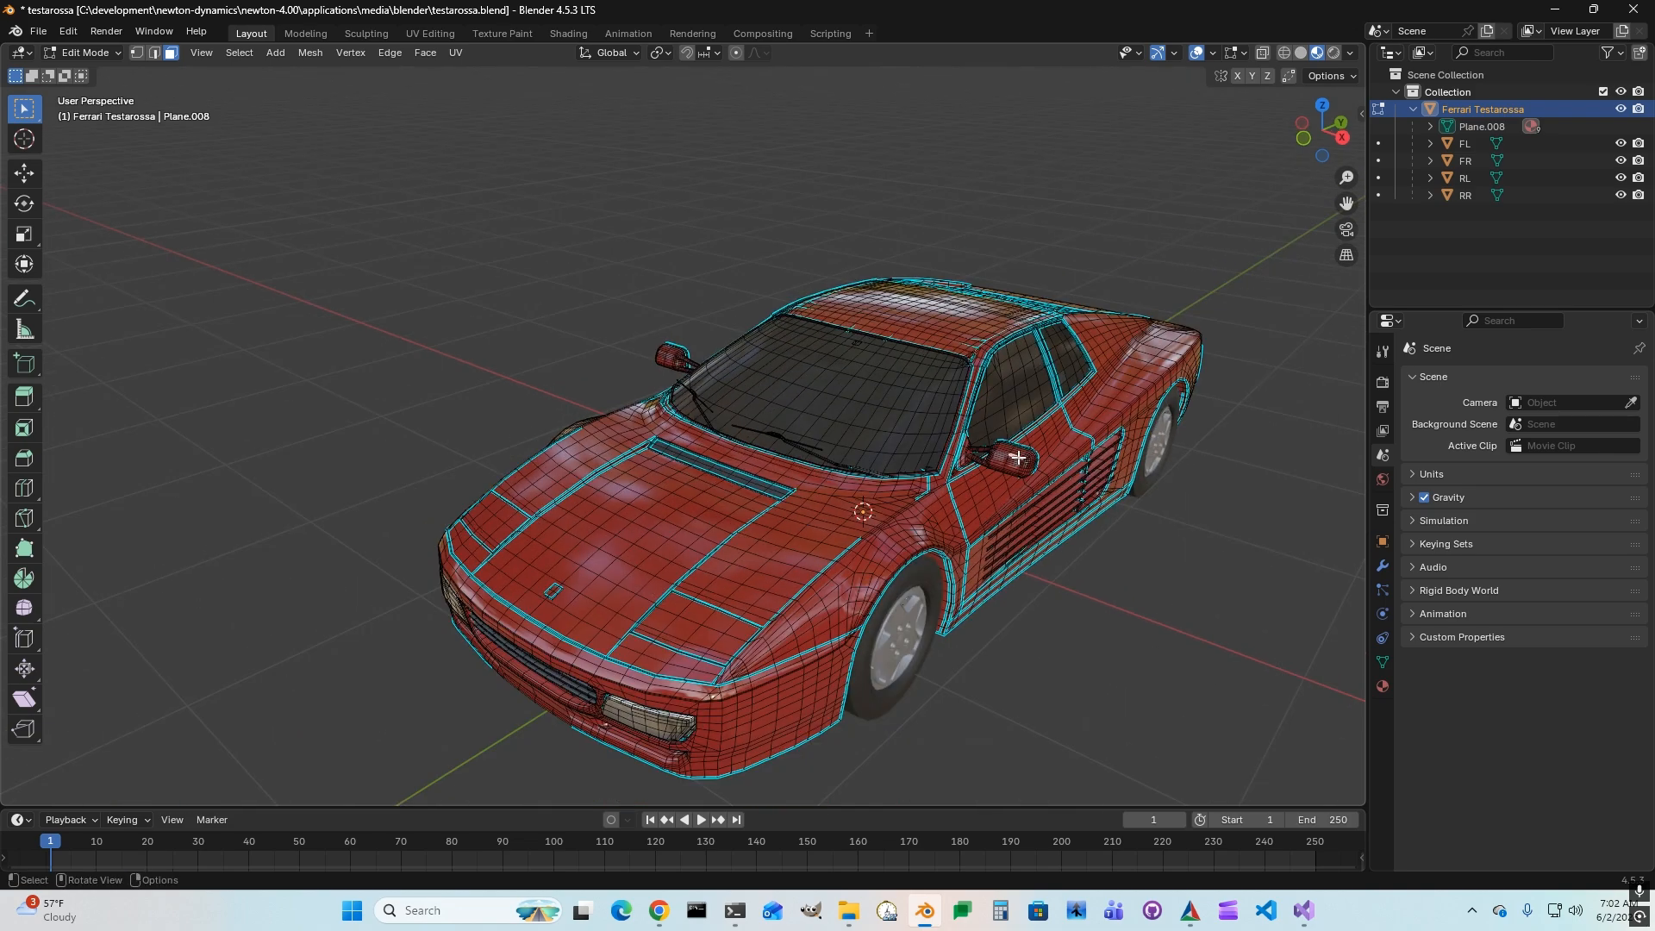
key("ctrl+l")
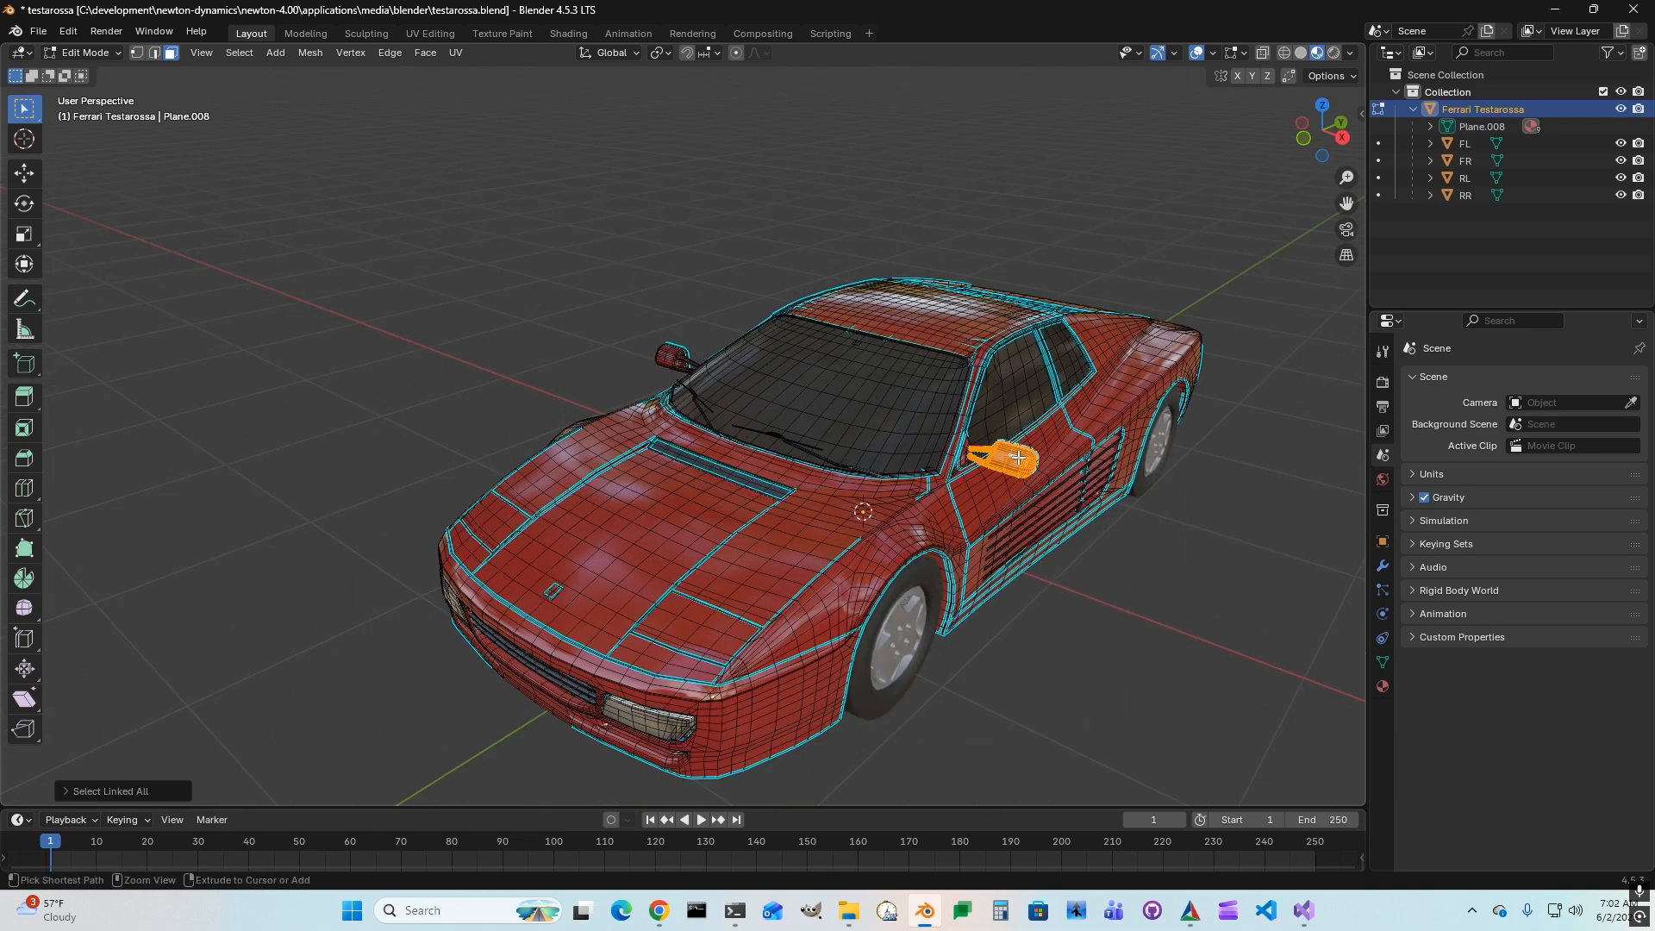
- Add the linked geometry of the right door mirror to the selection and separate both mirrors into their own object
left_click(673, 353, "shift")
key("ctrl+l")
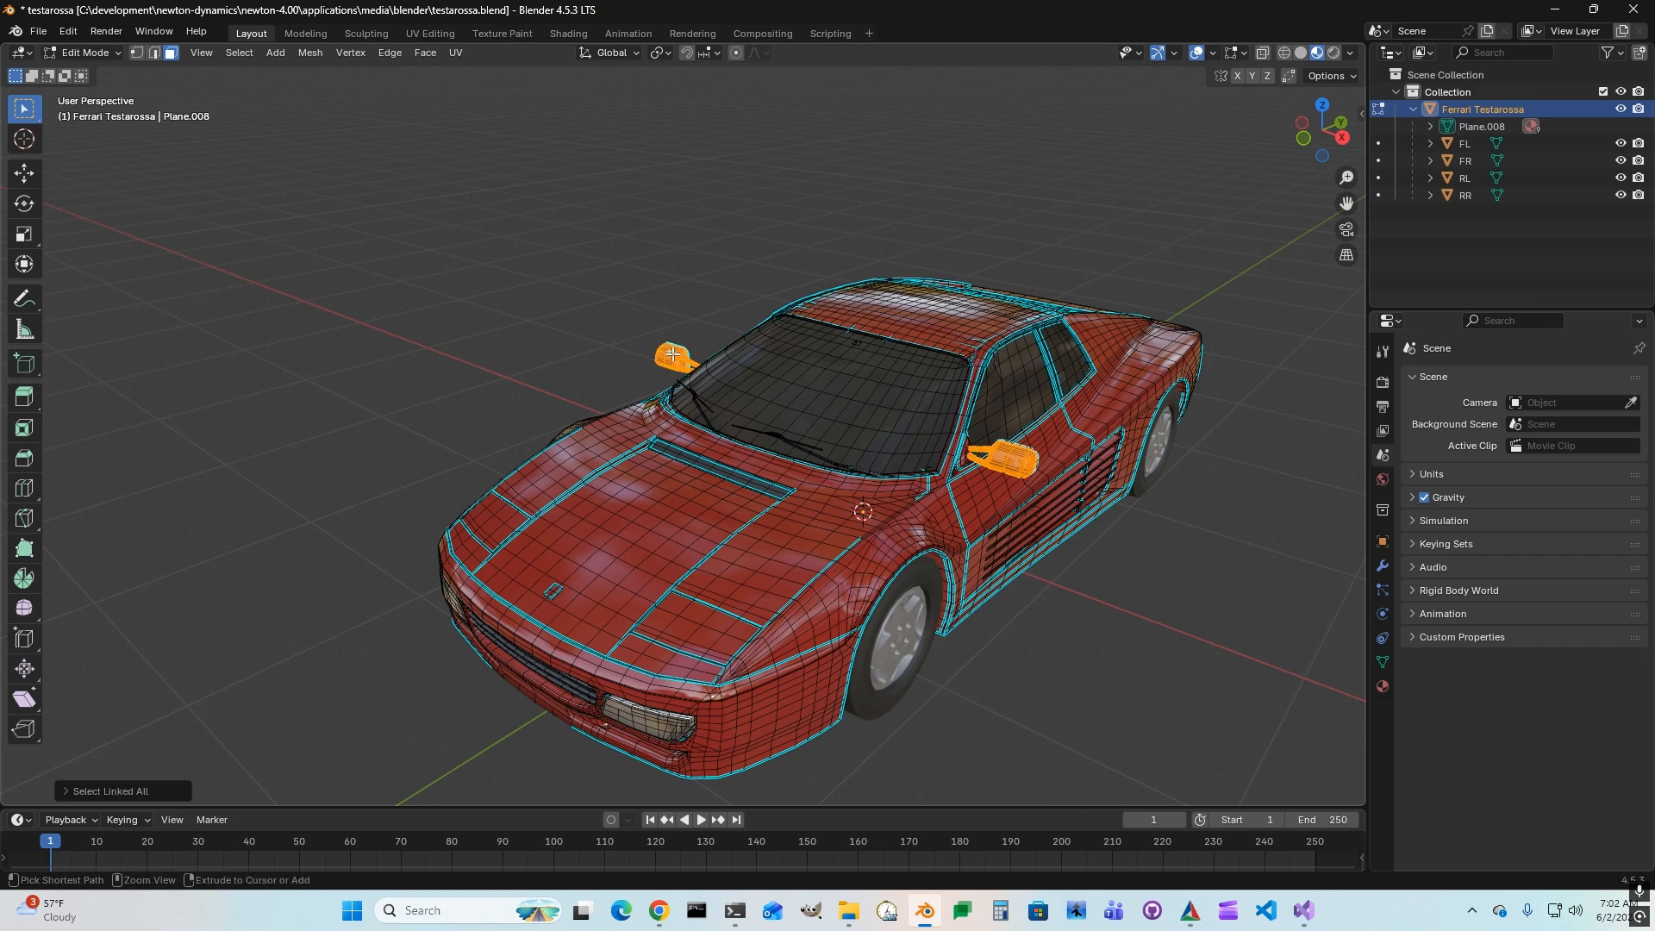
left_click(312, 52)
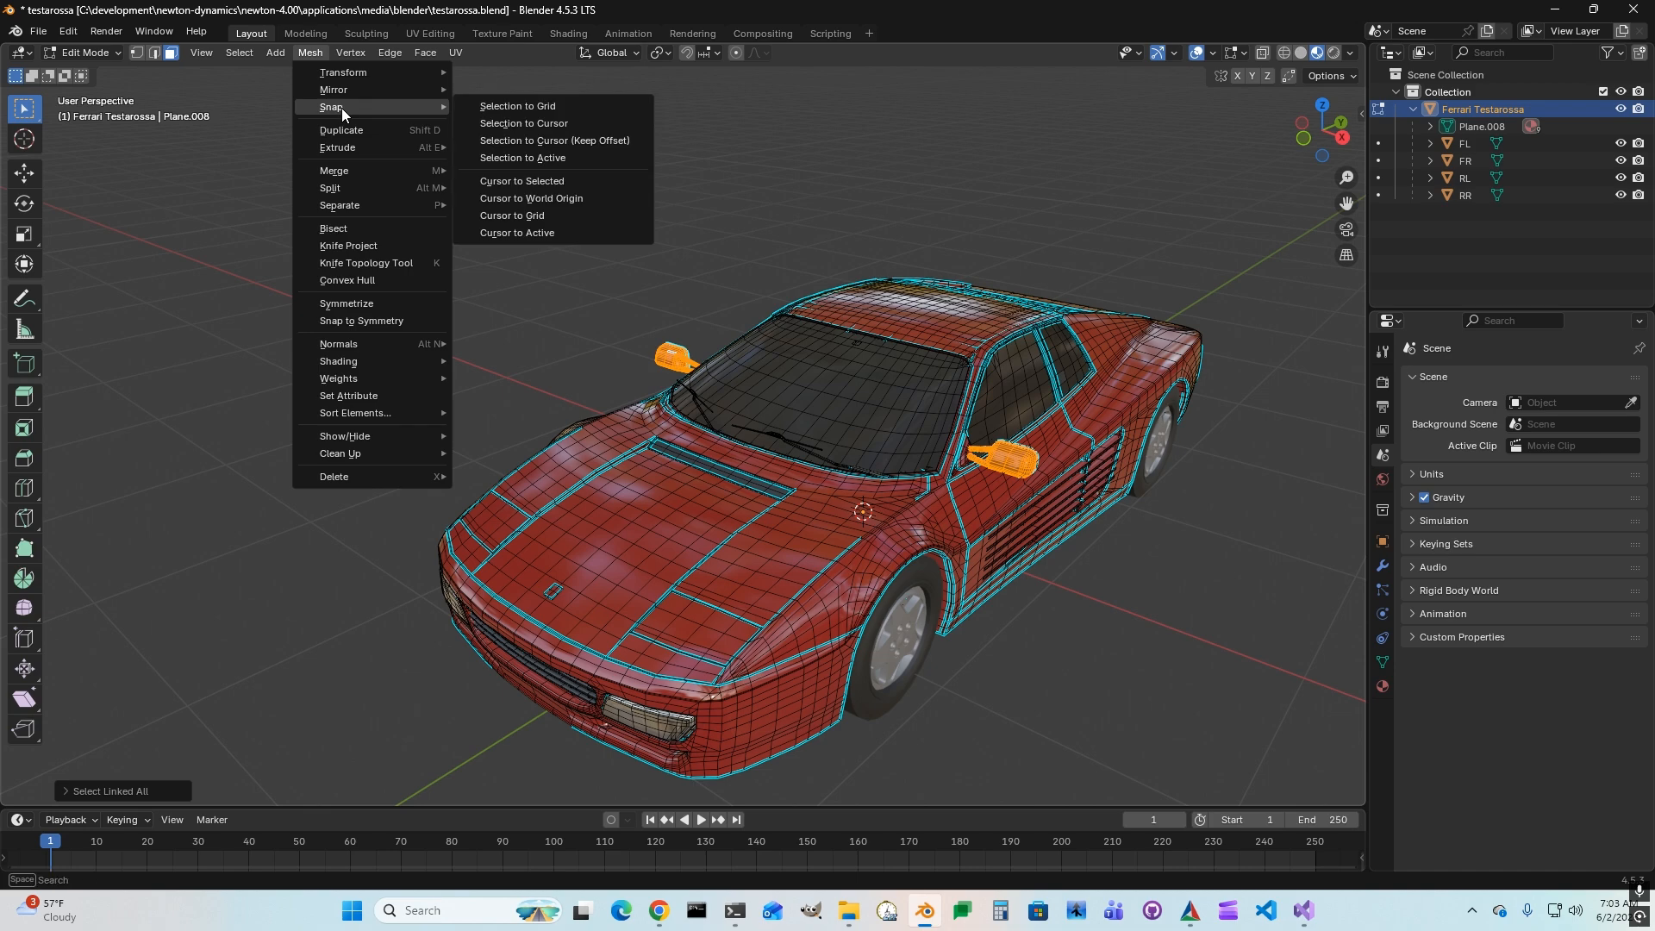
mouse_move(362, 205)
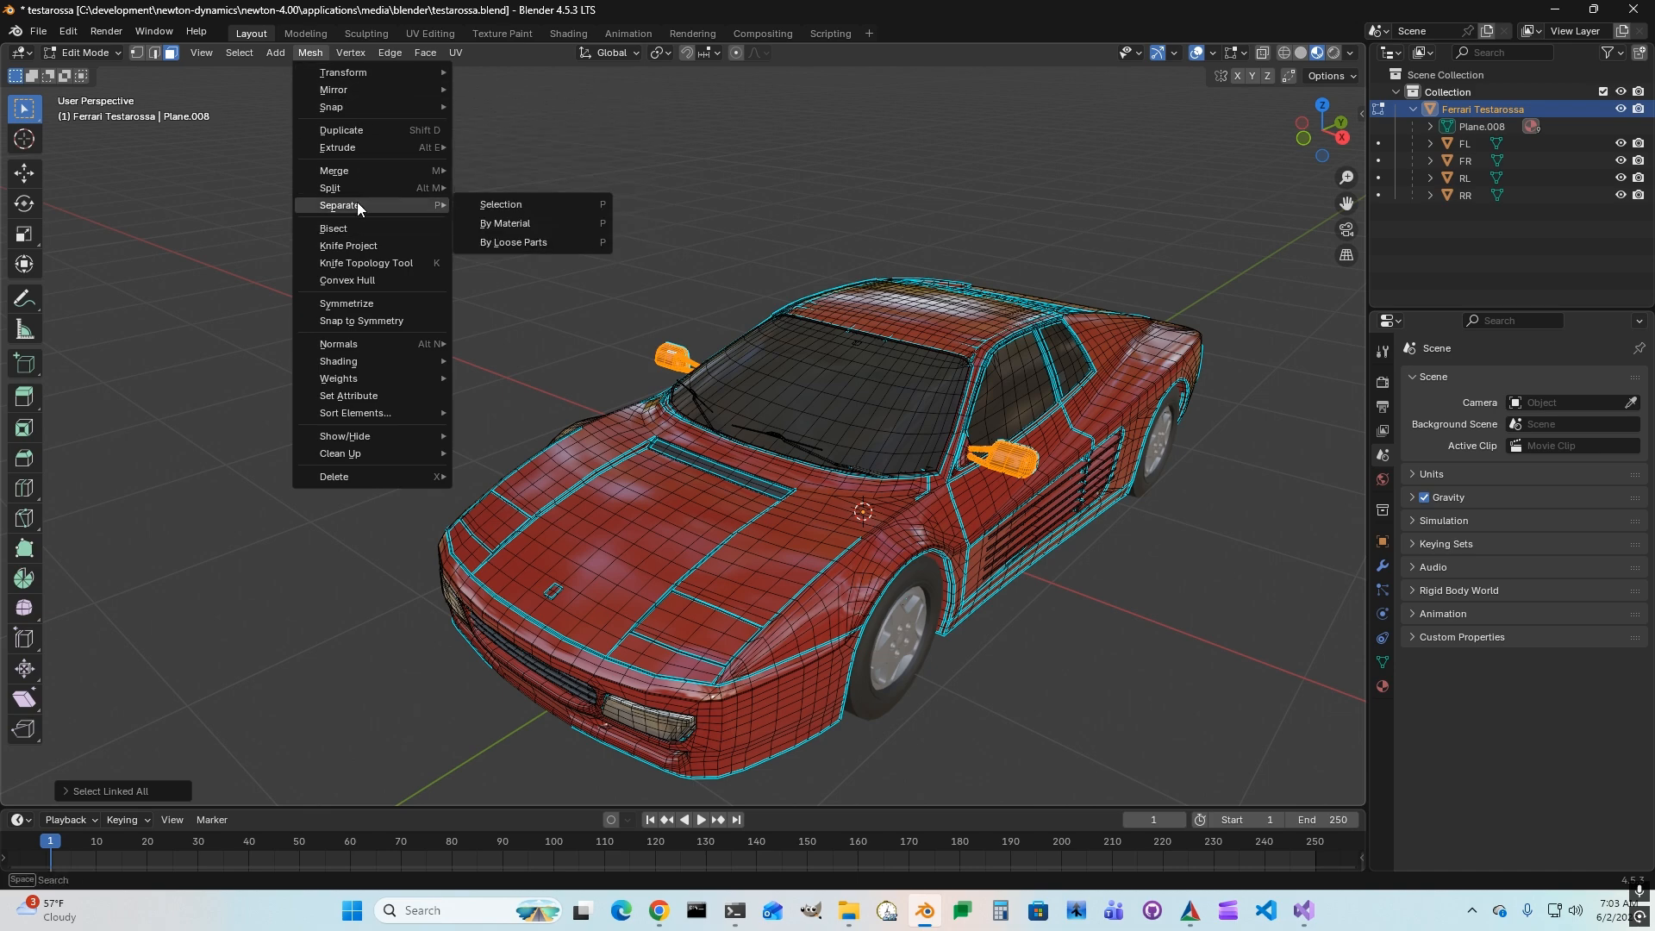
left_click(515, 204)
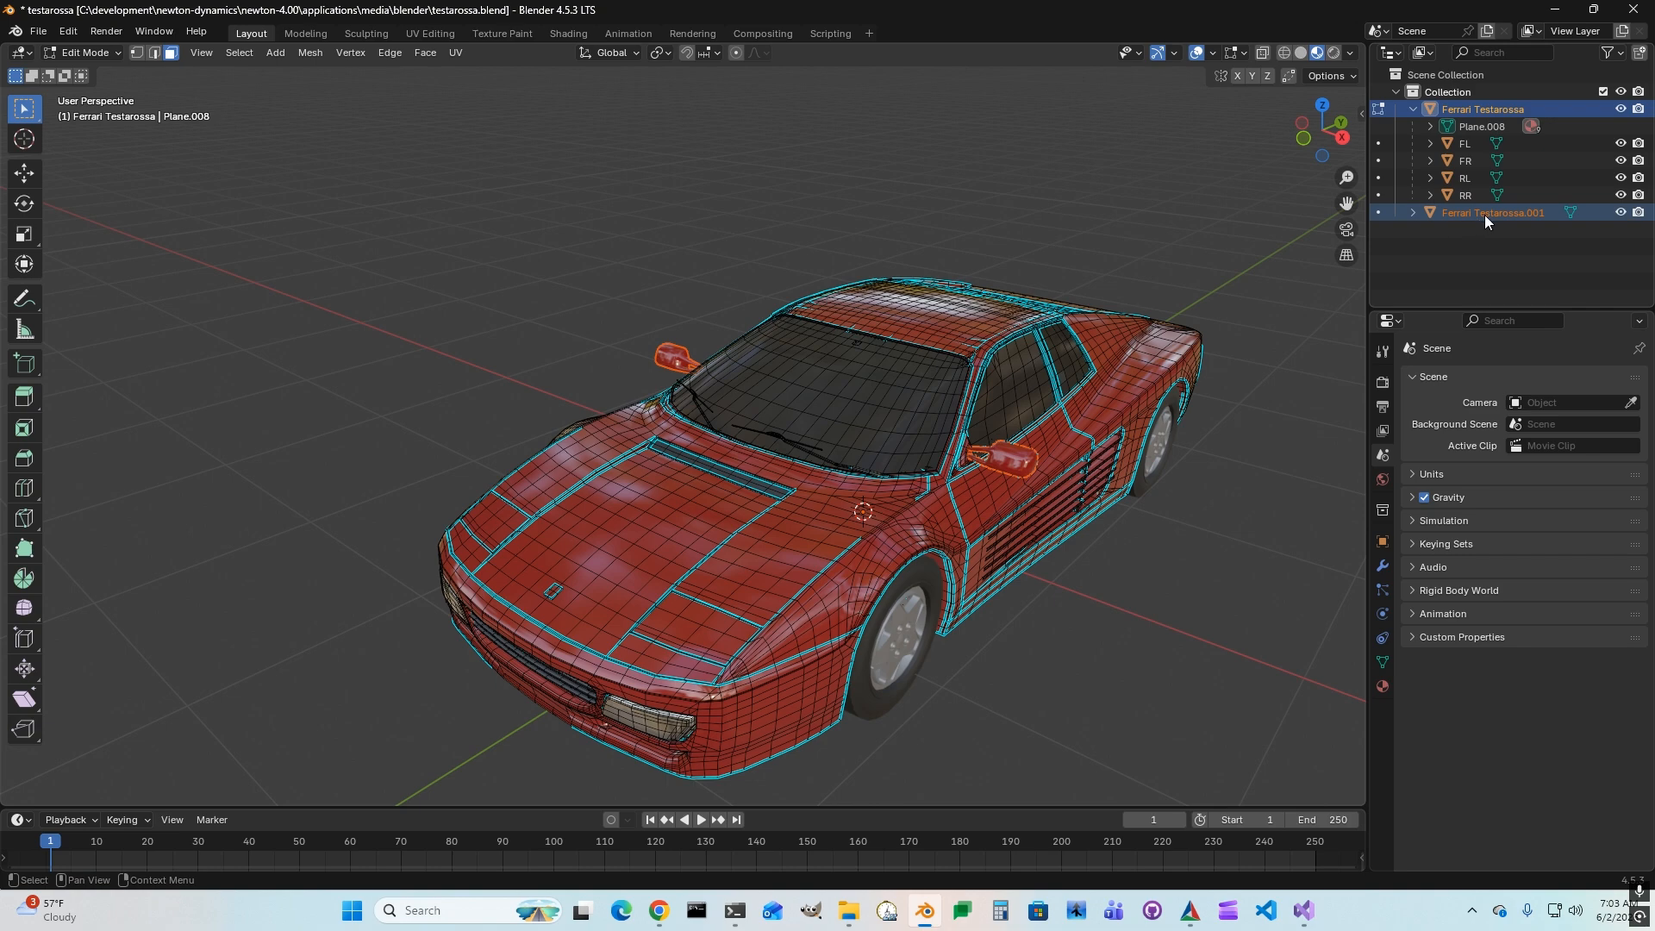
- Rename the separated mirrors object as details
double_click(1513, 213)
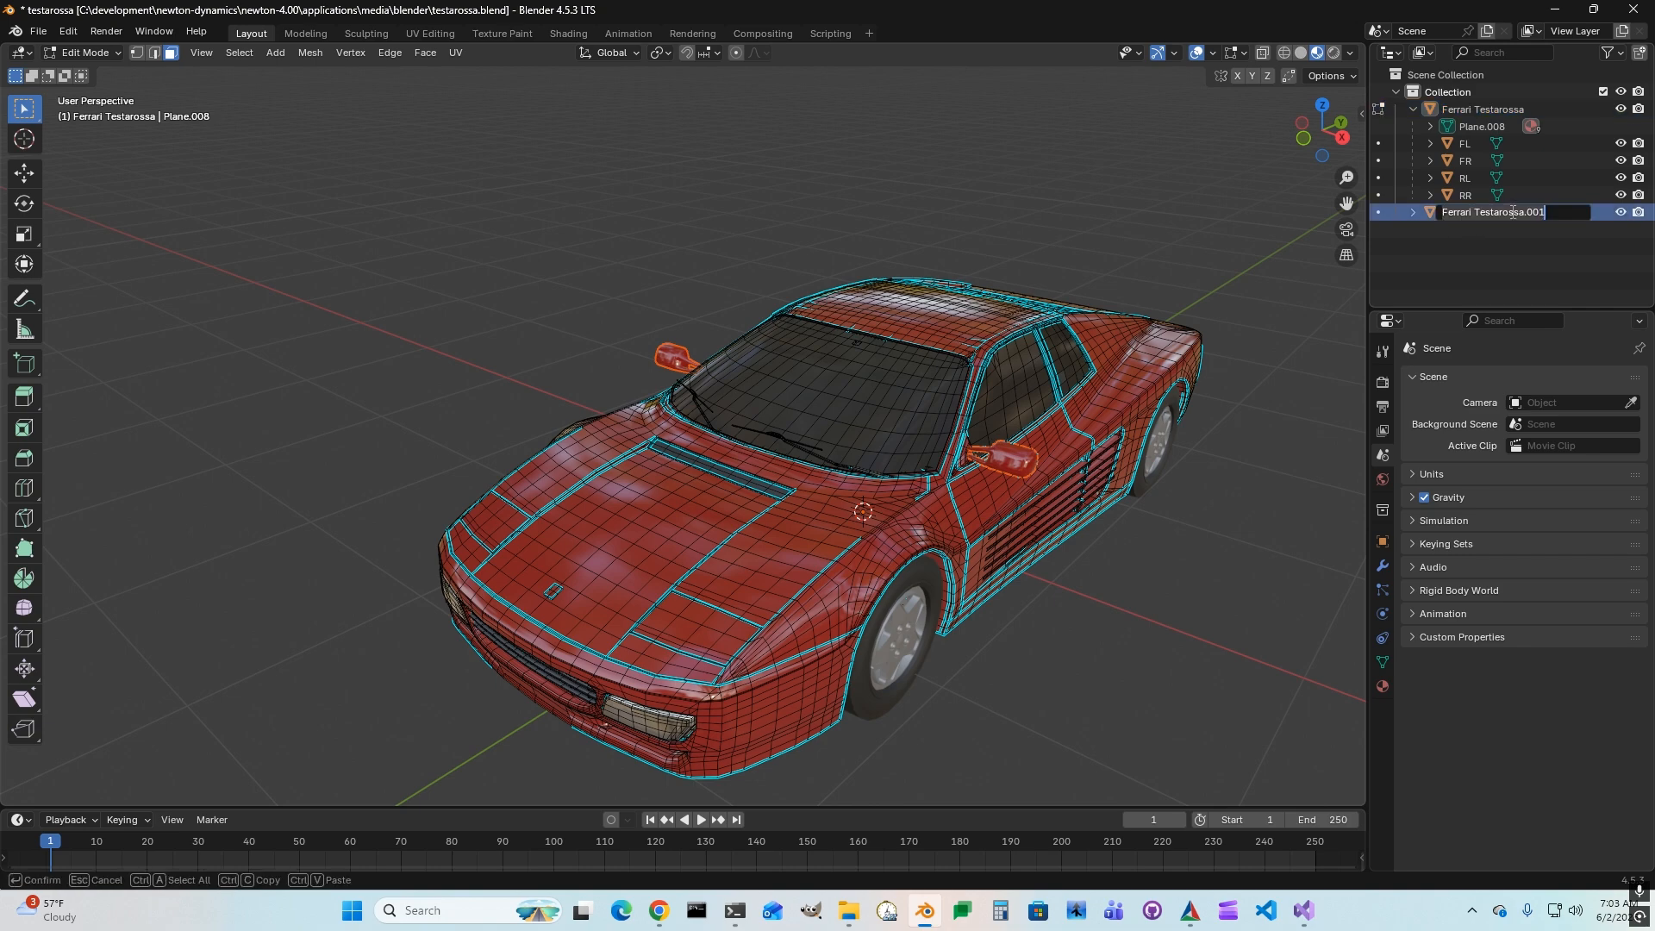
key("BackSpace")
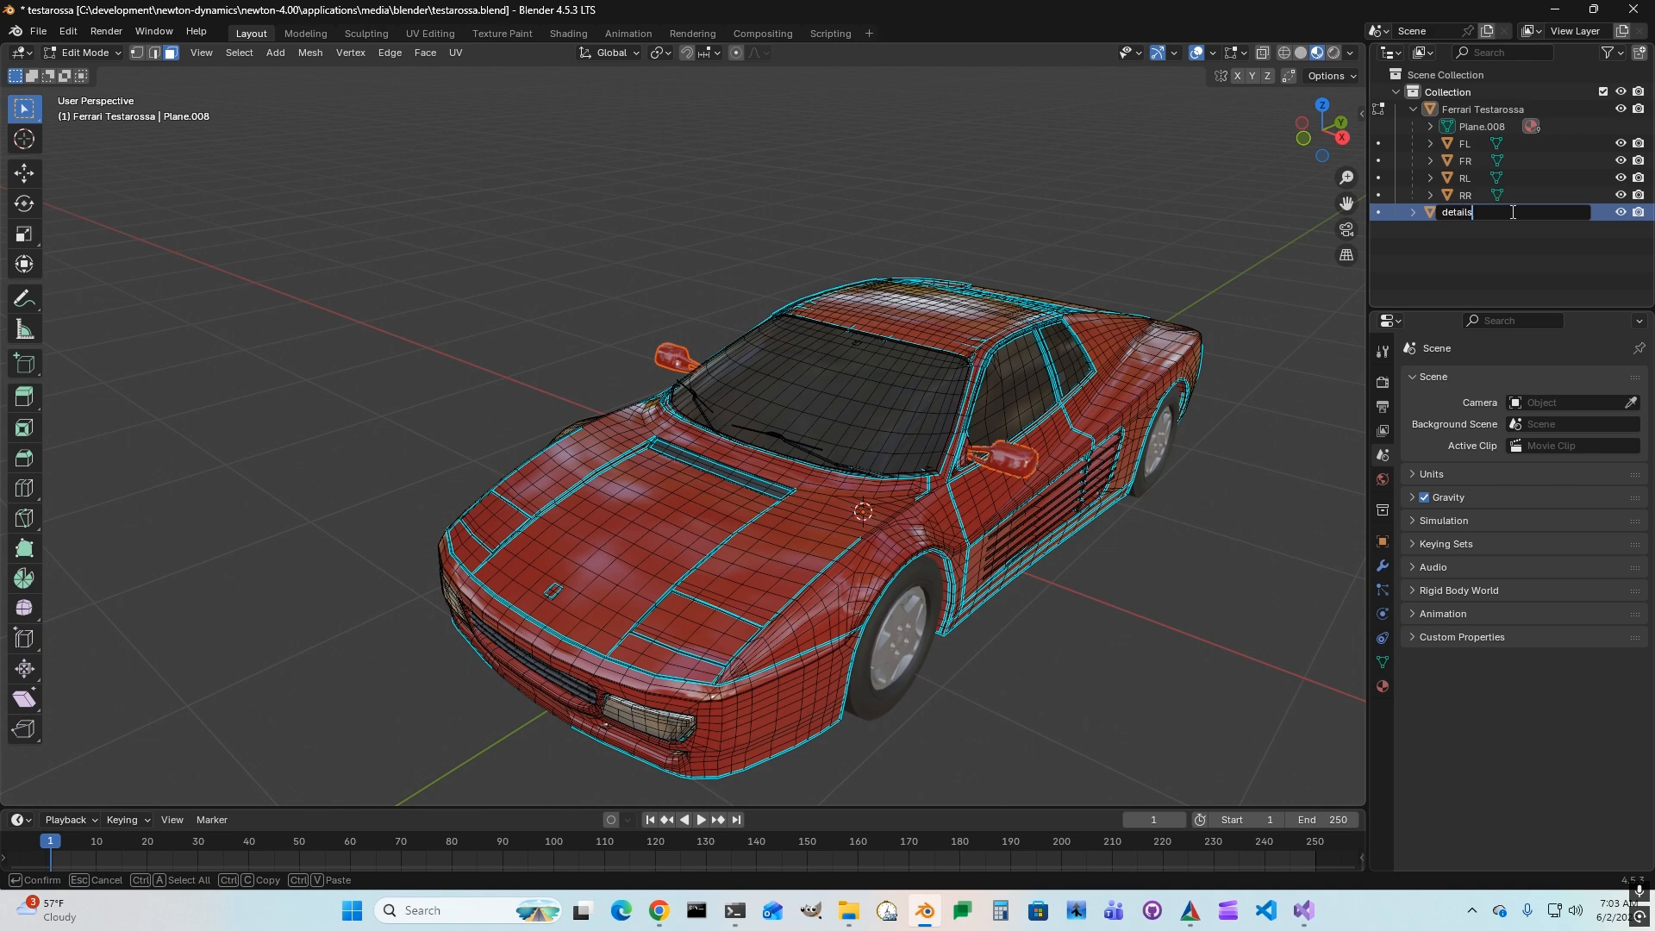
key("Return")
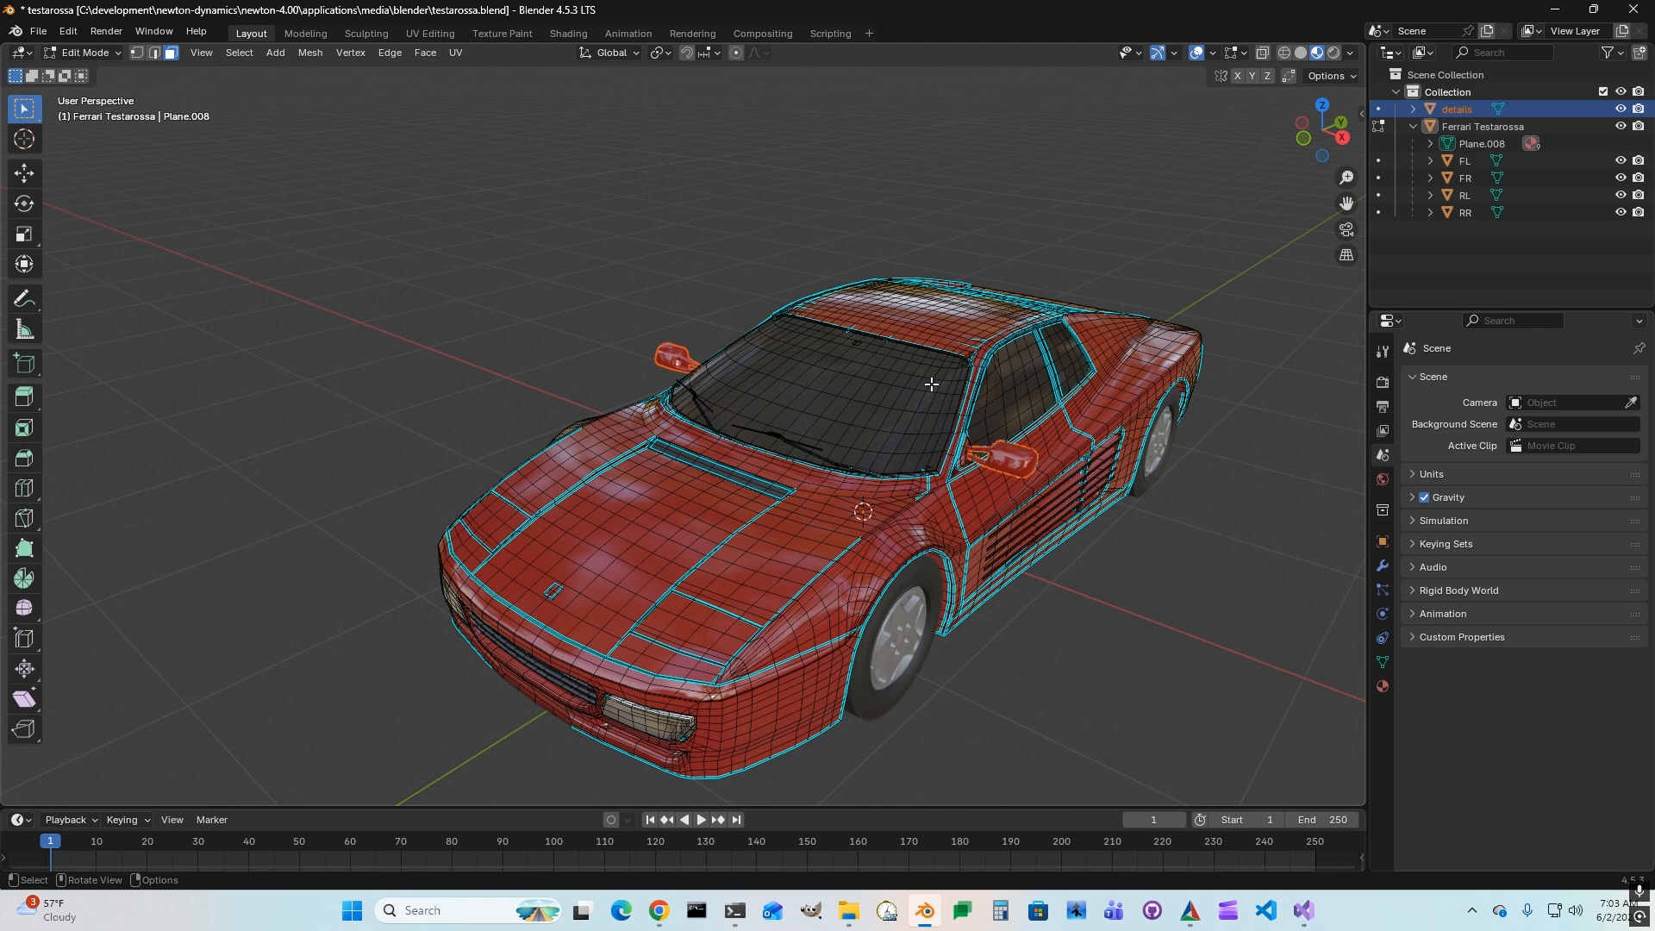
- Return to Object Mode and parent the details object to the Ferrari Testarossa body
left_click(117, 50)
left_click(100, 73)
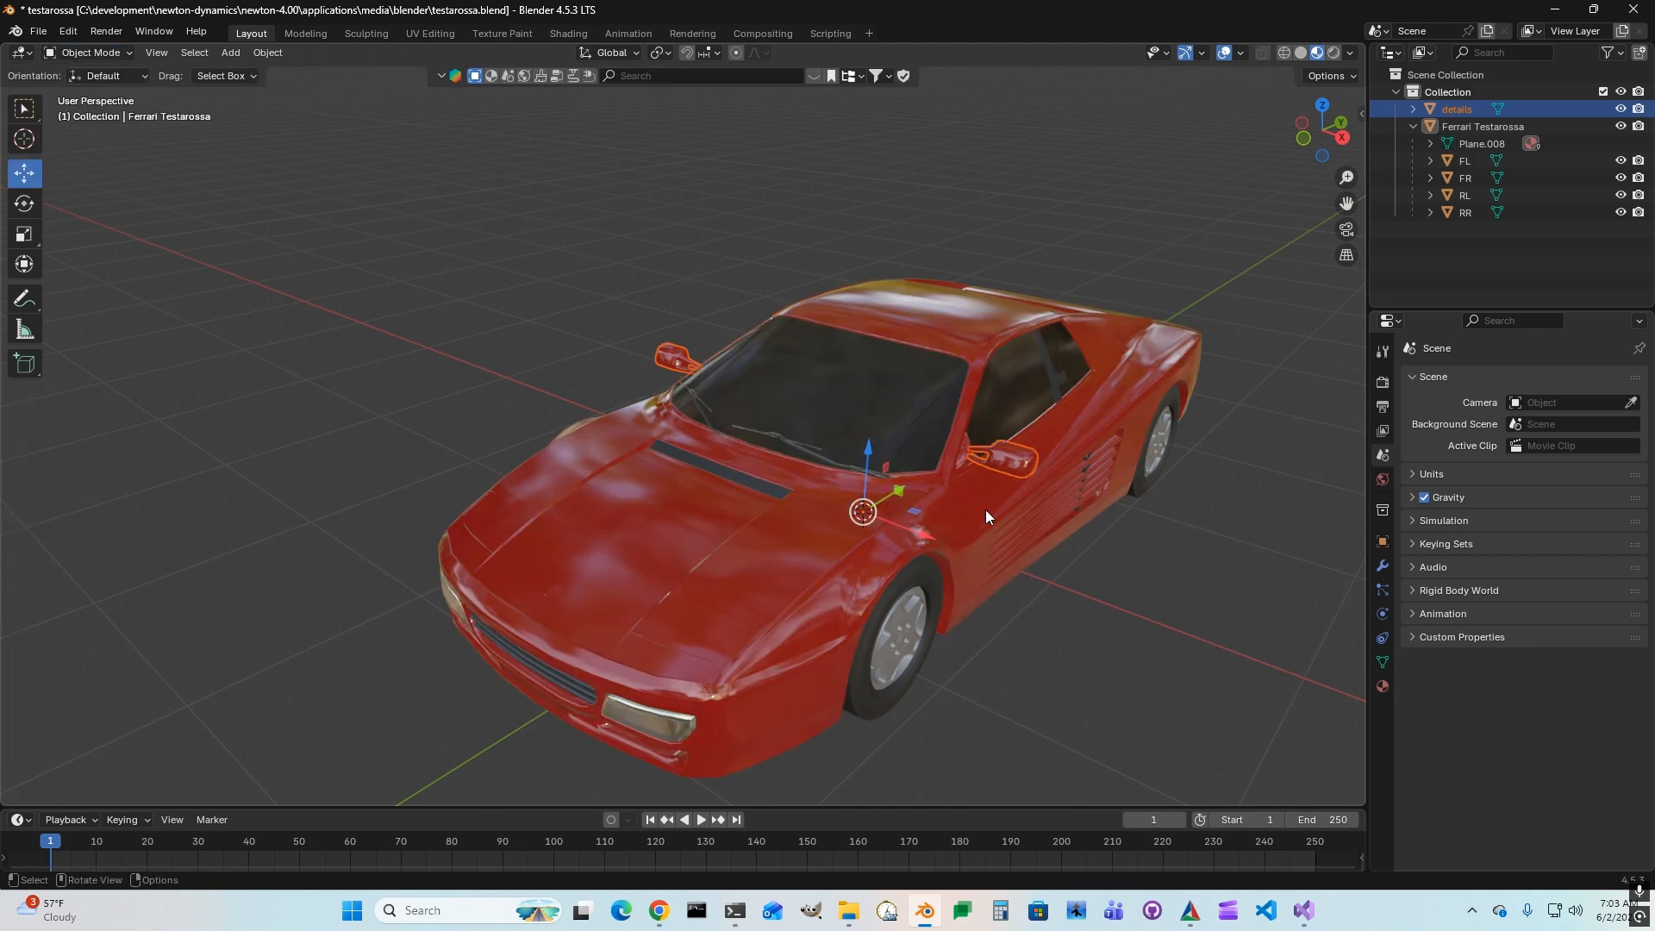
left_click(909, 416, "shift")
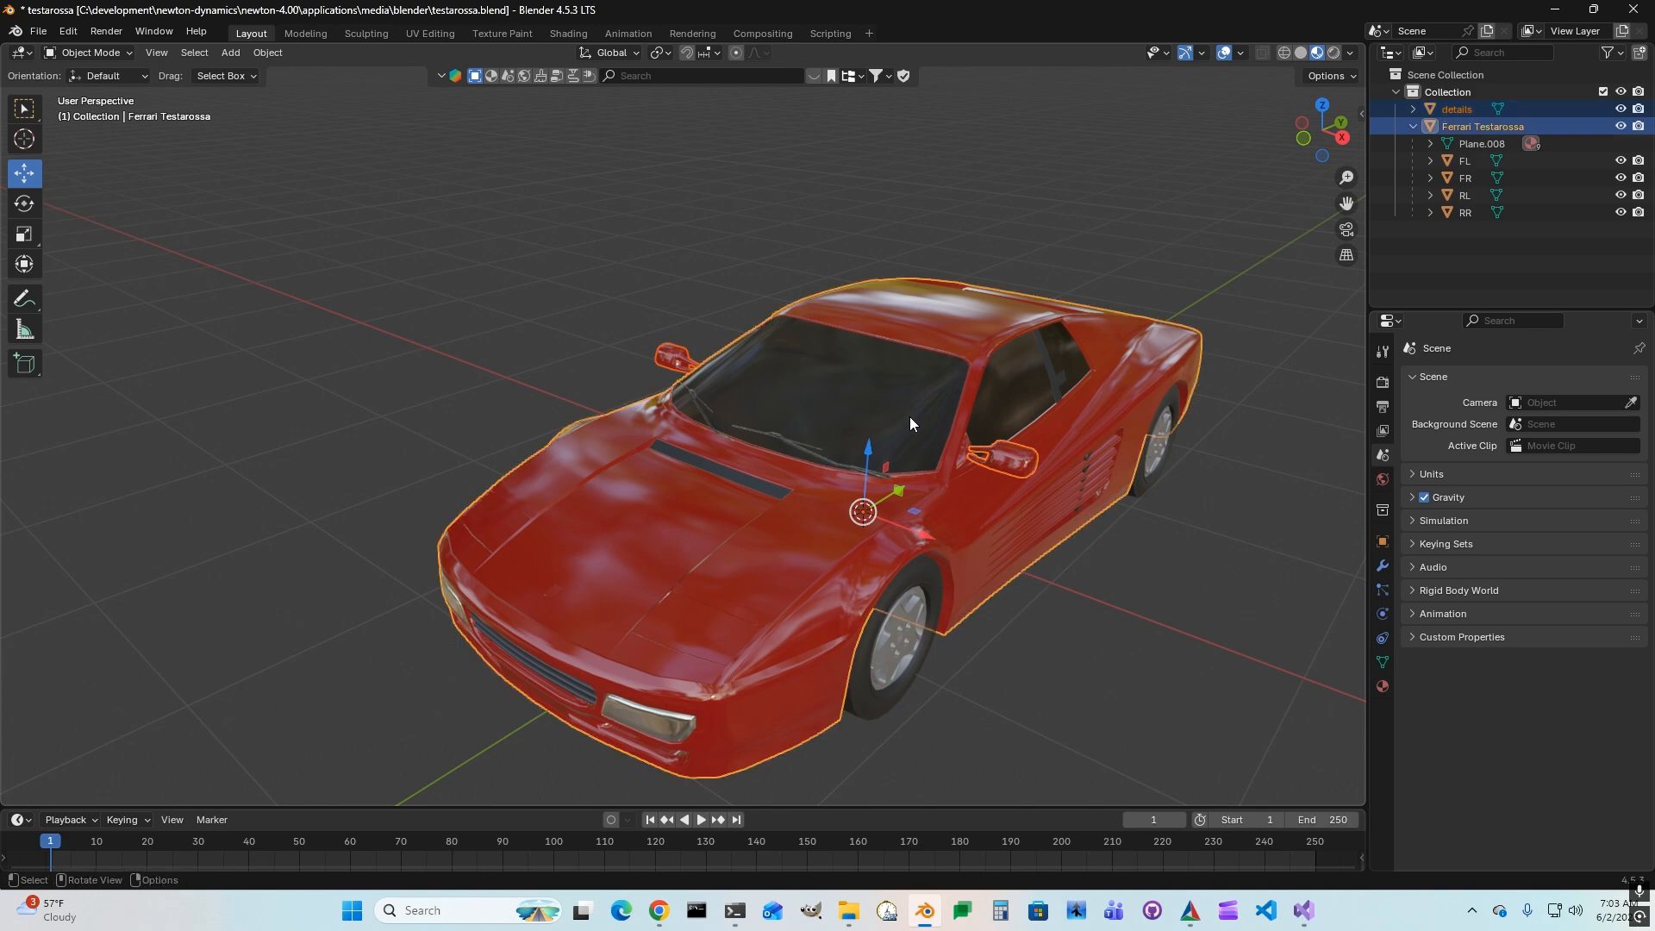
key("ctrl+p")
left_click(778, 415)
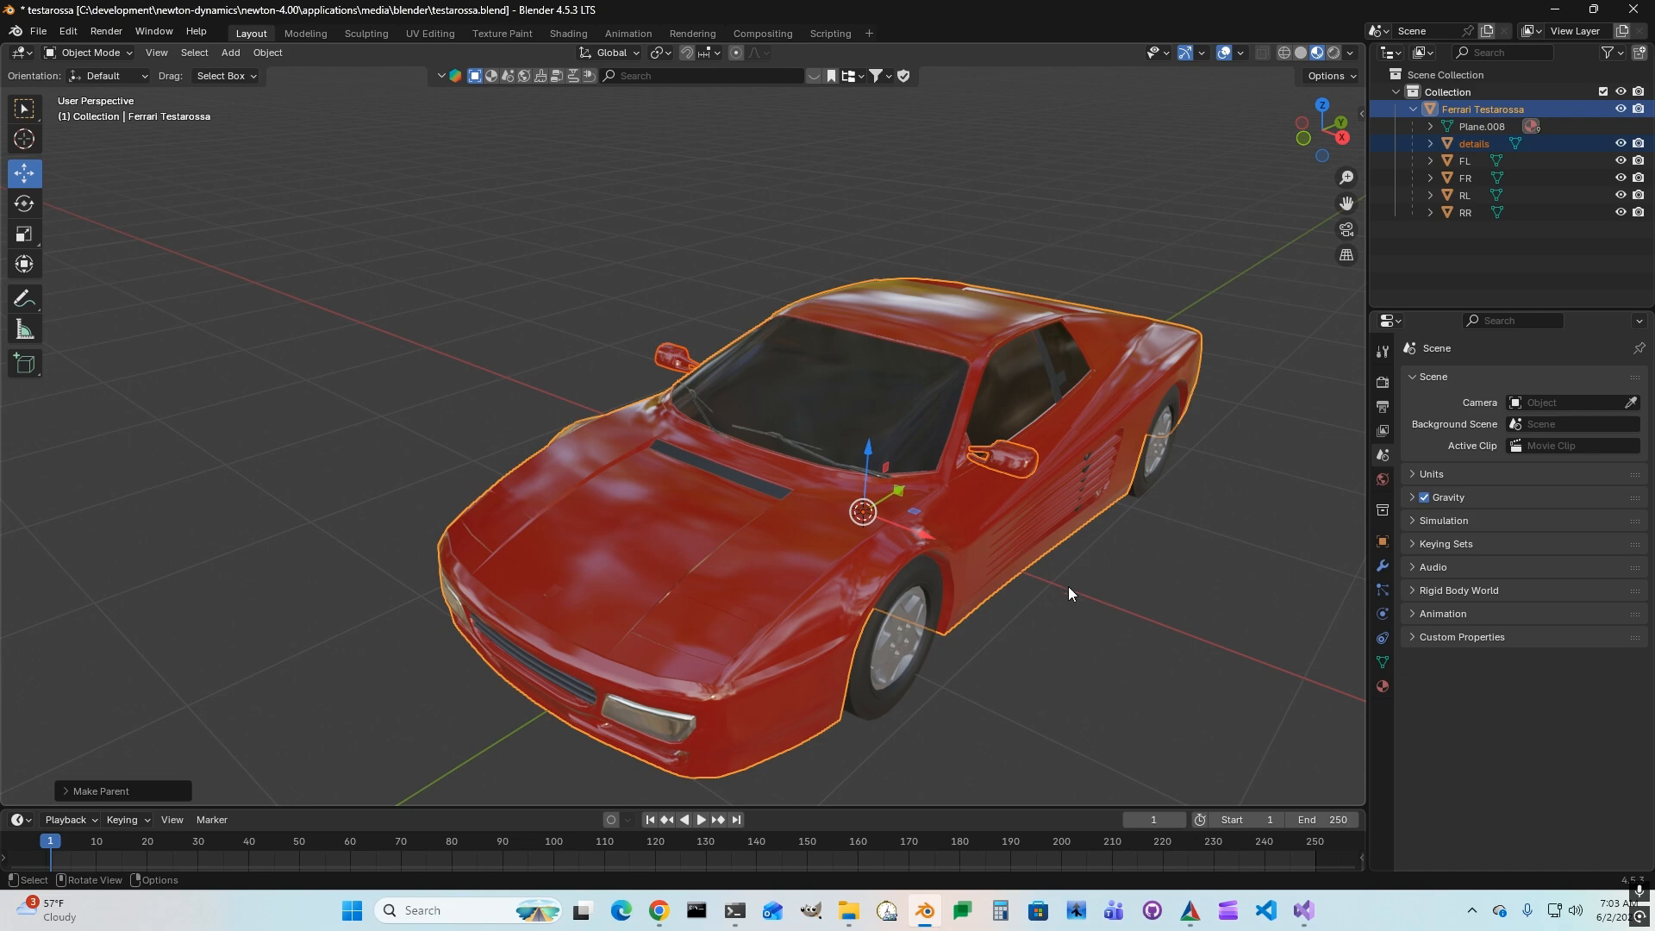
- Rename the car body object as FerrariTestarossa-rb-convexhull
middle_click_drag(1058, 582, 939, 552)
left_click(1544, 113)
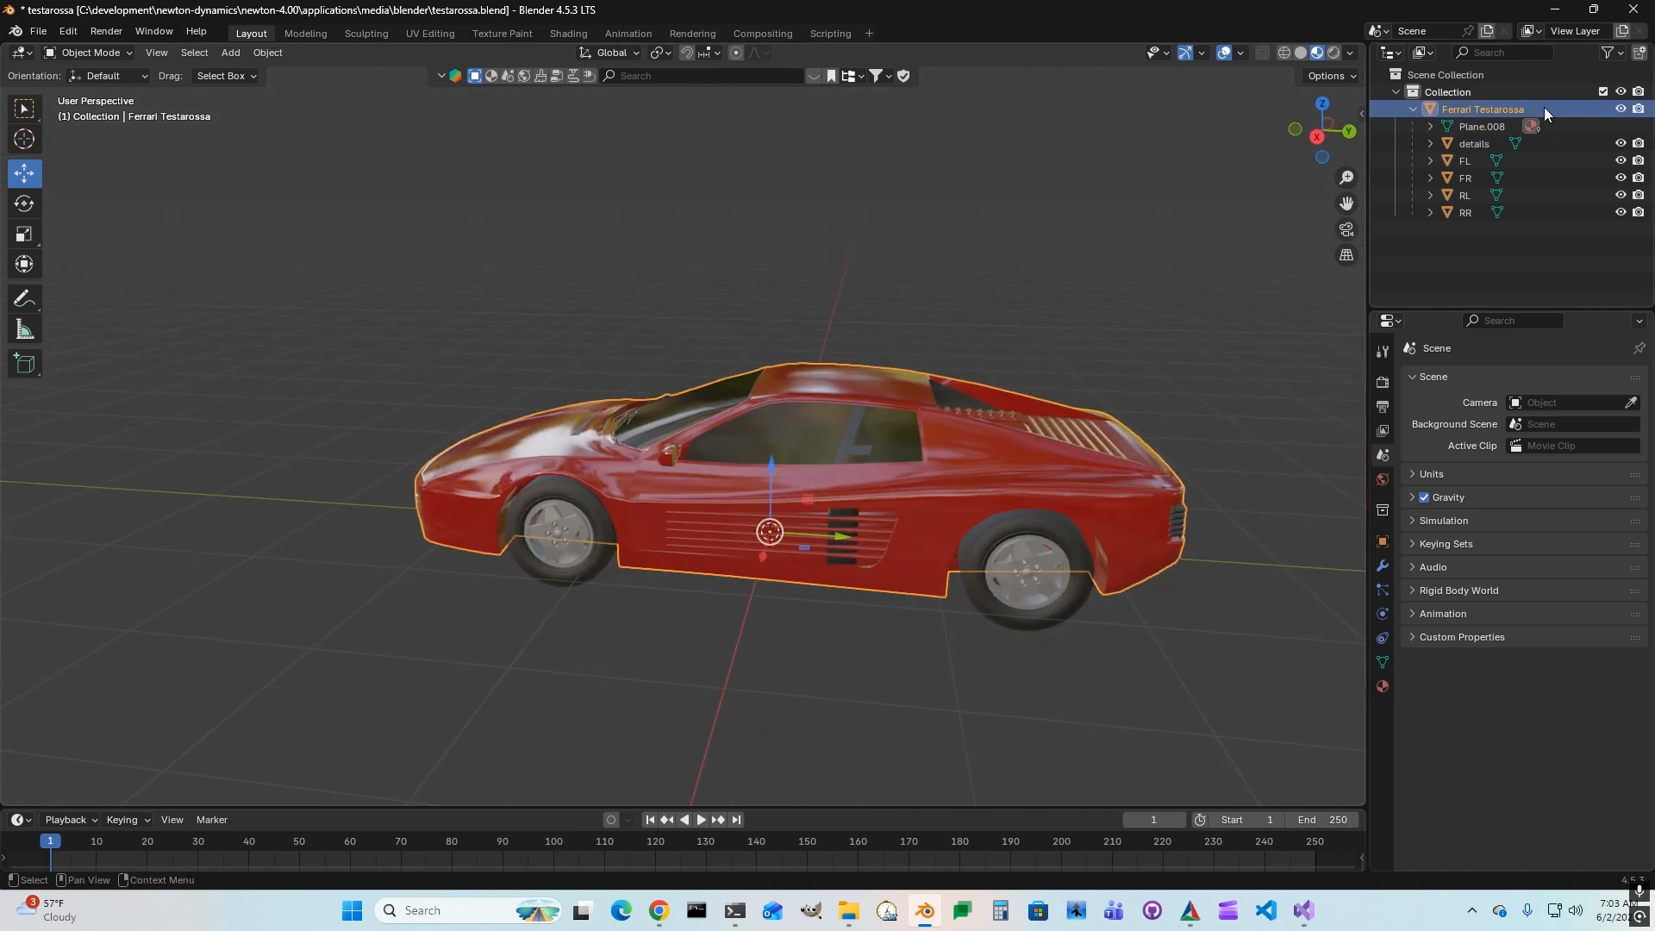
double_click(1544, 113)
left_click(1535, 108)
key("ctrl+Left")
key("BackSpace")
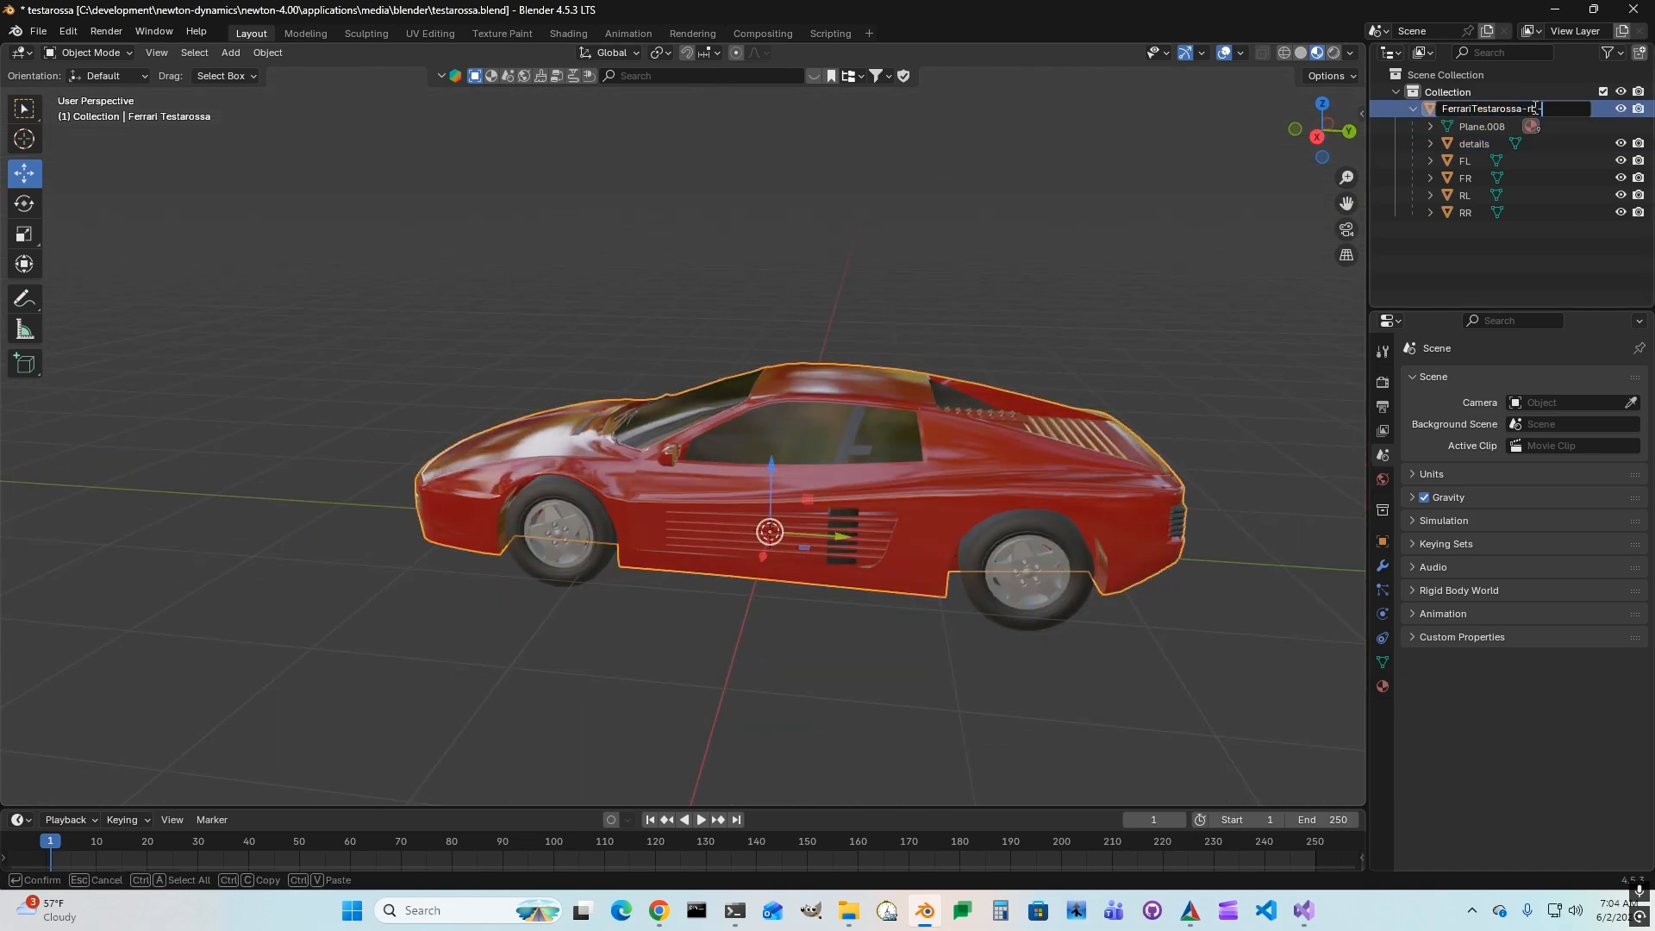
type("-rb-convexhull")
- Rename the two front wheel objects as FL-rb-tire-wheel and FR-rb-tire-wheel
left_click(1519, 159)
double_click(1519, 159)
key("End")
type("-")
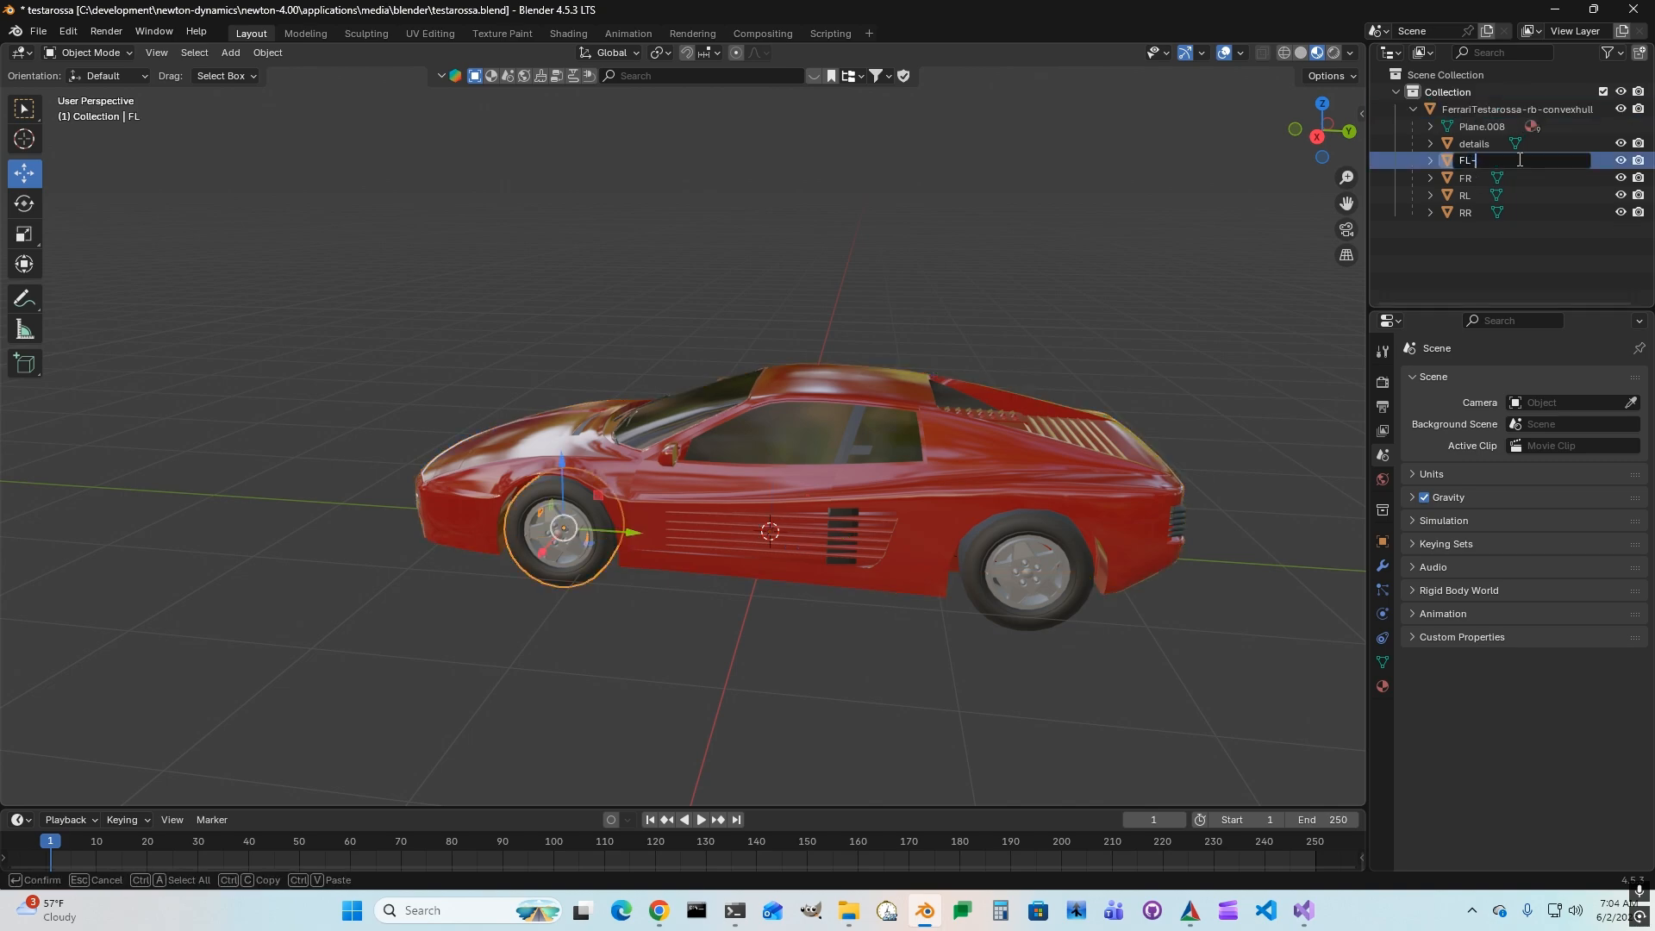
type("rb-tire-wheel")
key("Return")
left_click(1465, 178)
double_click(1463, 179)
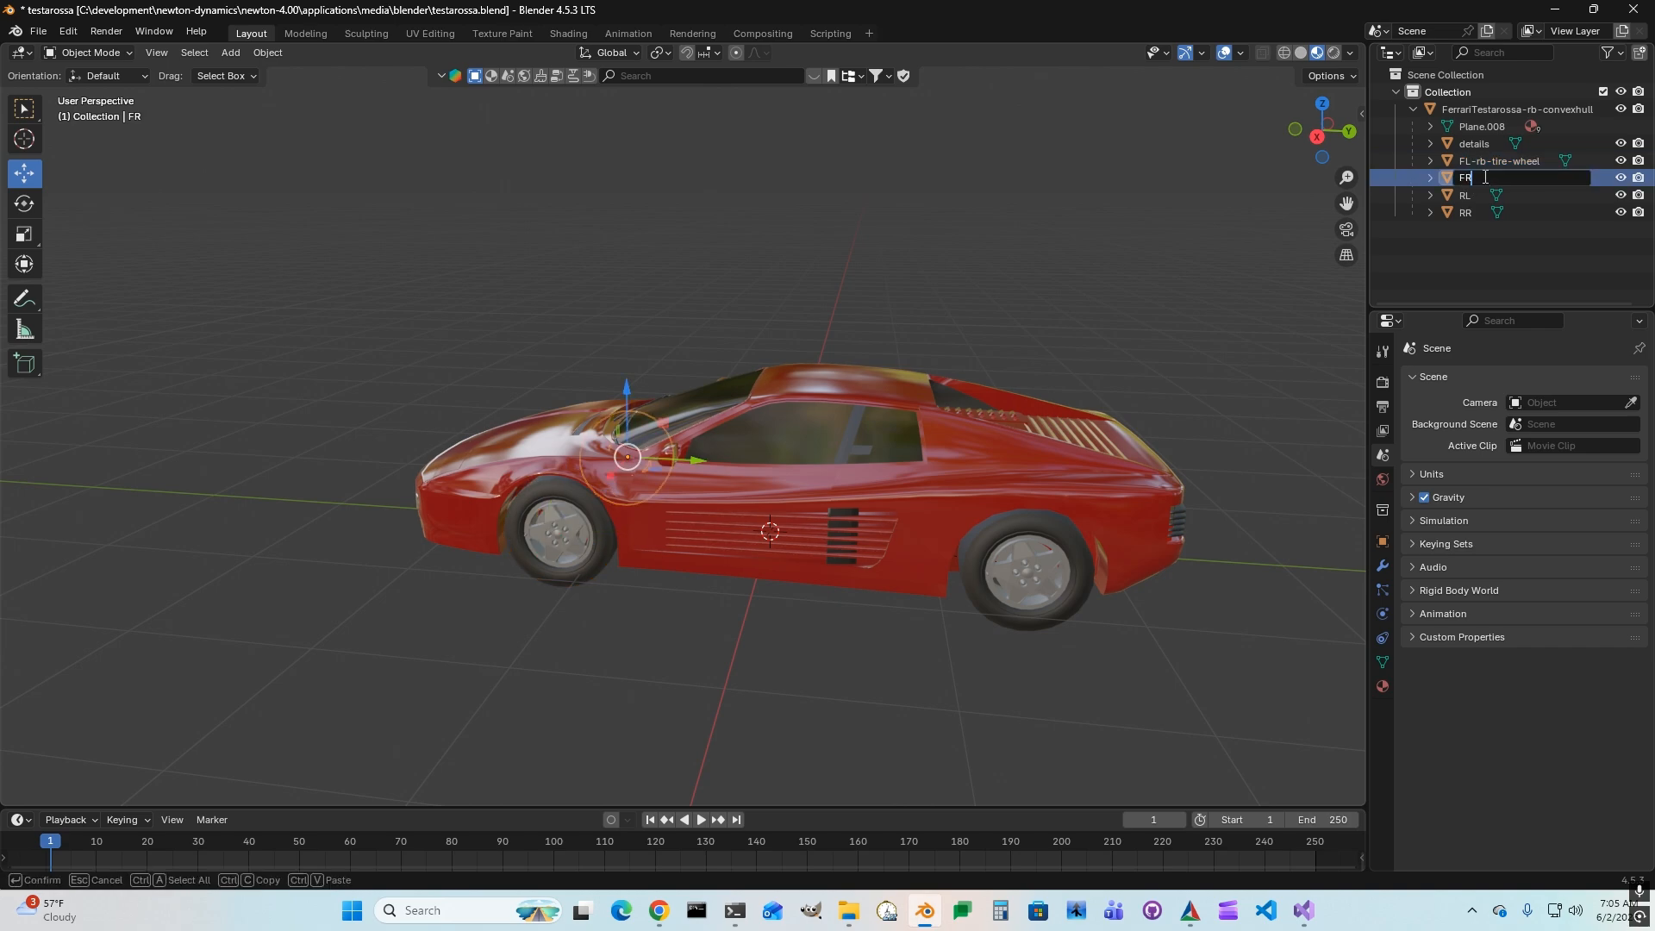
key("End")
type("-rb-tire-wheel")
- Rename the two rear wheel objects as RL-rb-tire-wheel and RR-rb-tire-wheel
double_click(1472, 194)
type("-rb-tire-wheel")
double_click(1480, 210)
key("End")
type("-rb-tire-wheel")
key("Return")
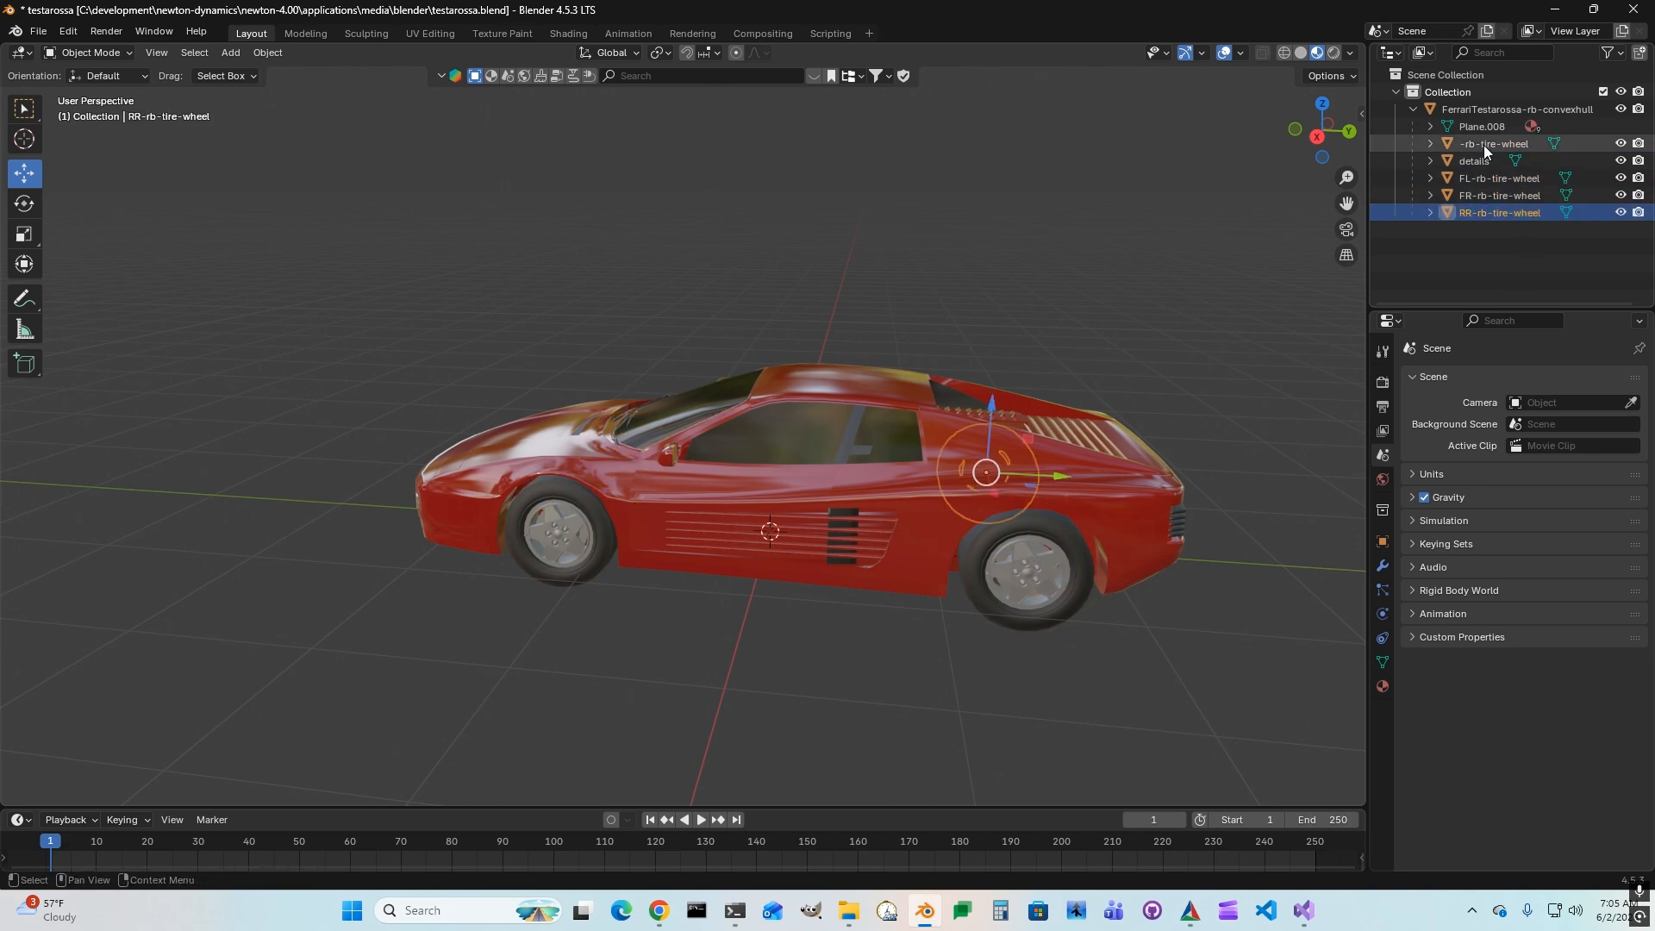
left_click(1486, 143)
double_click(1486, 143)
key("Home")
type("RL")
key("Return")
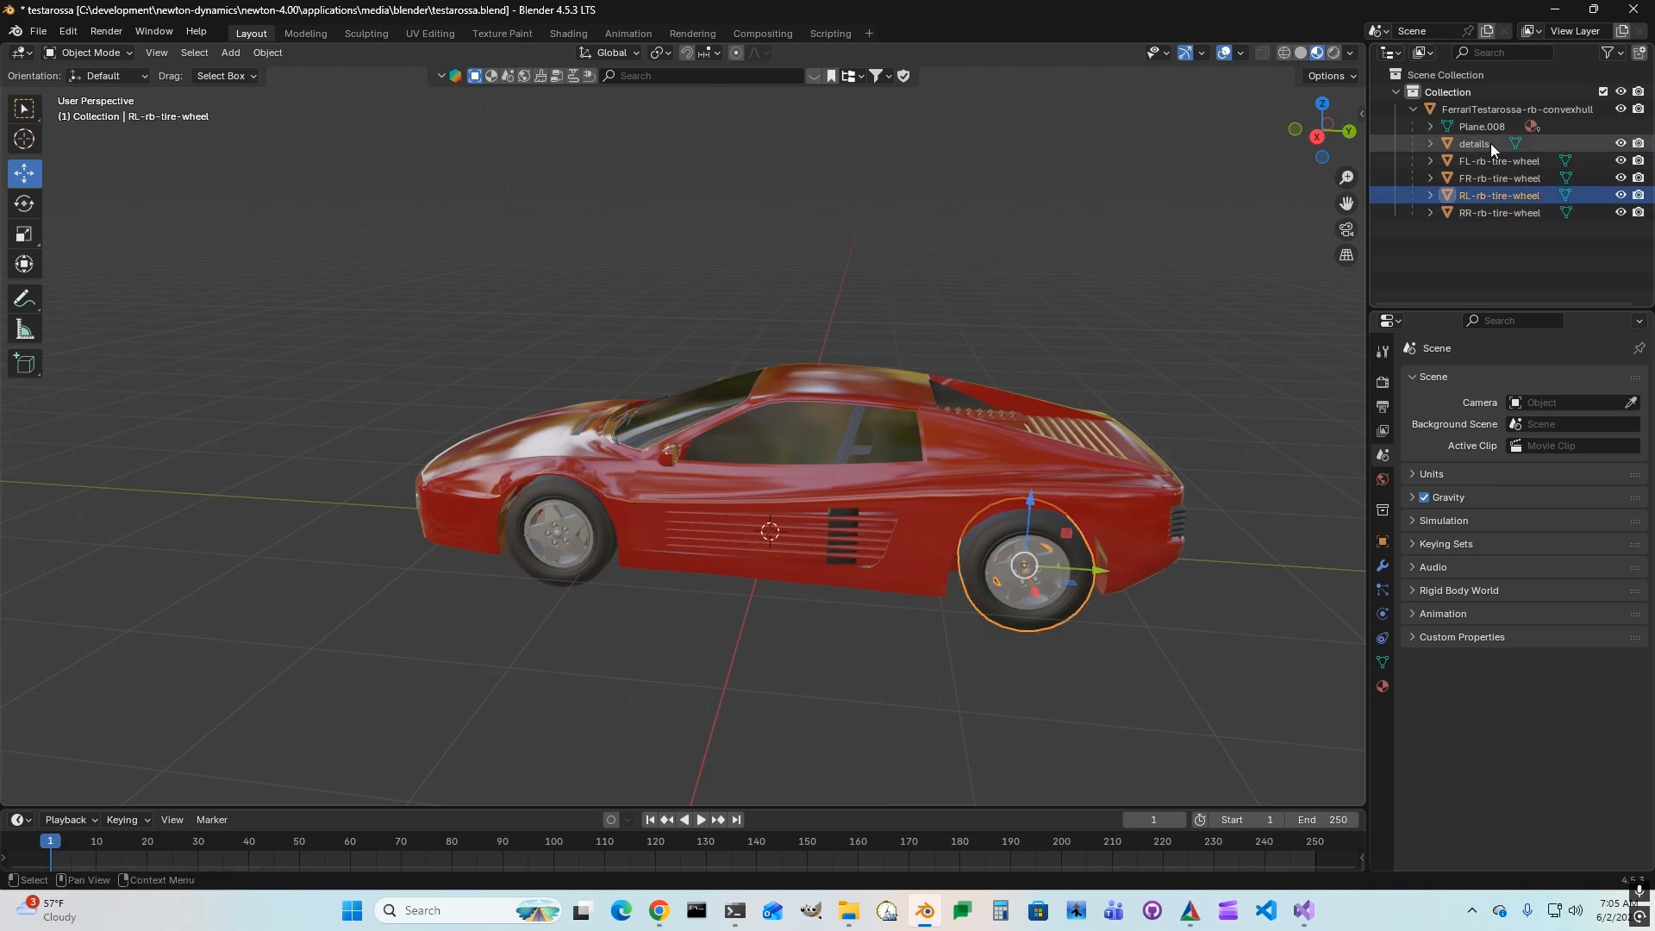
- Select the car body, start an FBX export named testarossa.fbx and browse to C:\development\newton-dynamics\newton-4.00\applications
middle_click_drag(1138, 594, 750, 621)
left_click(655, 448)
left_click(38, 31)
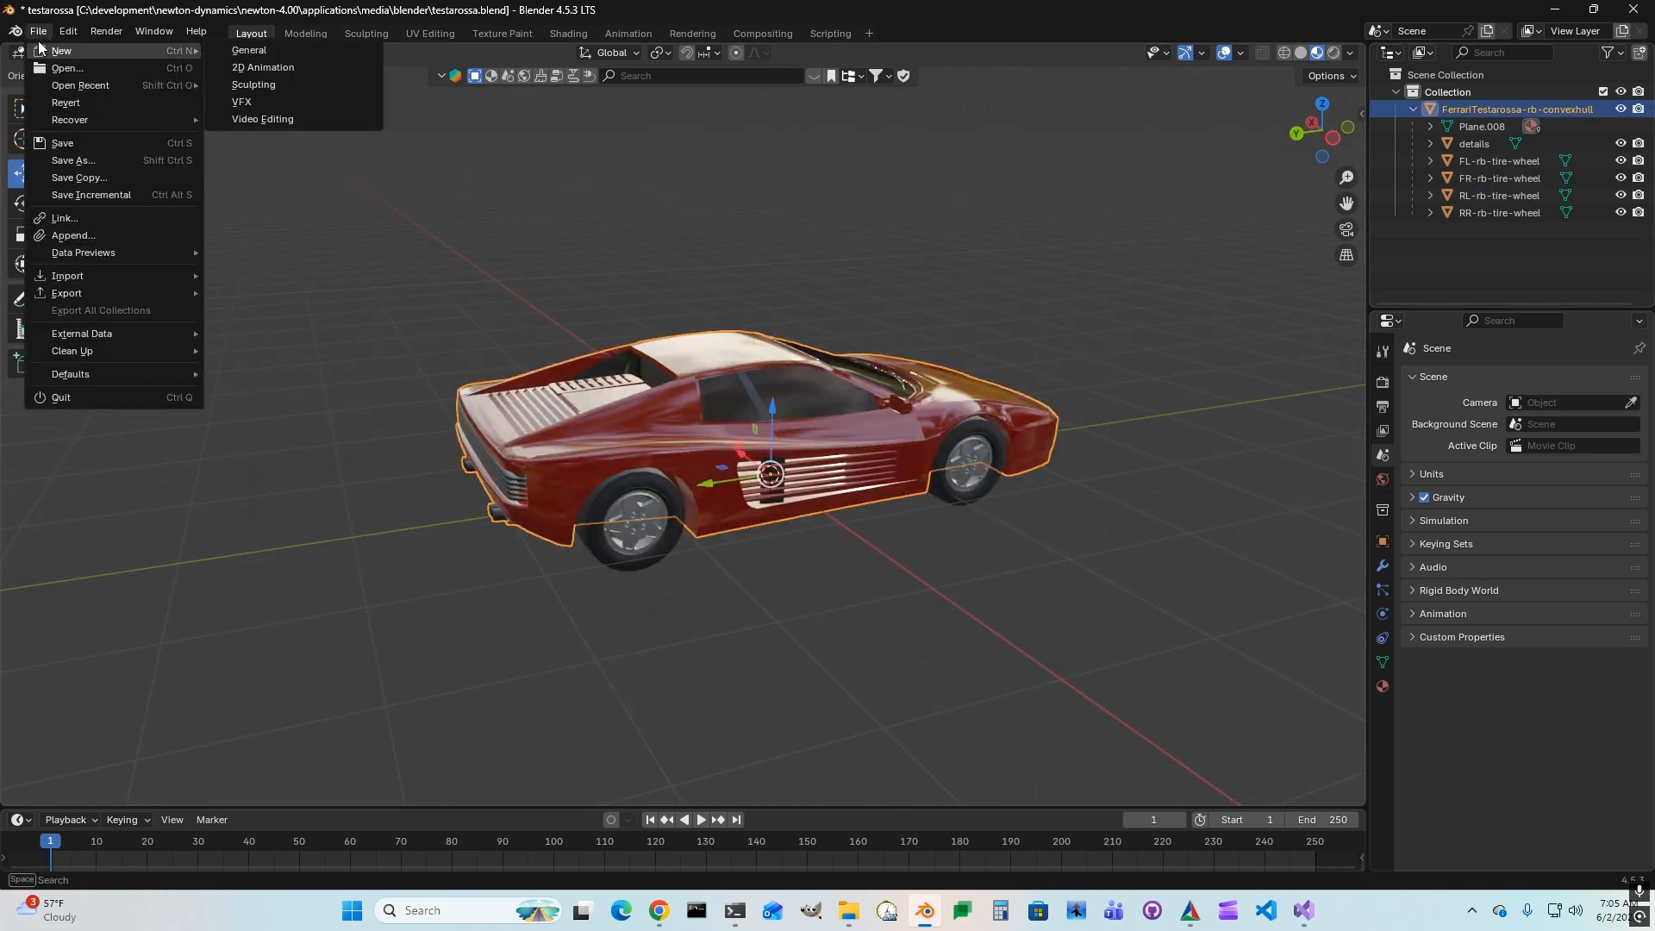
mouse_move(74, 293)
left_click(269, 446)
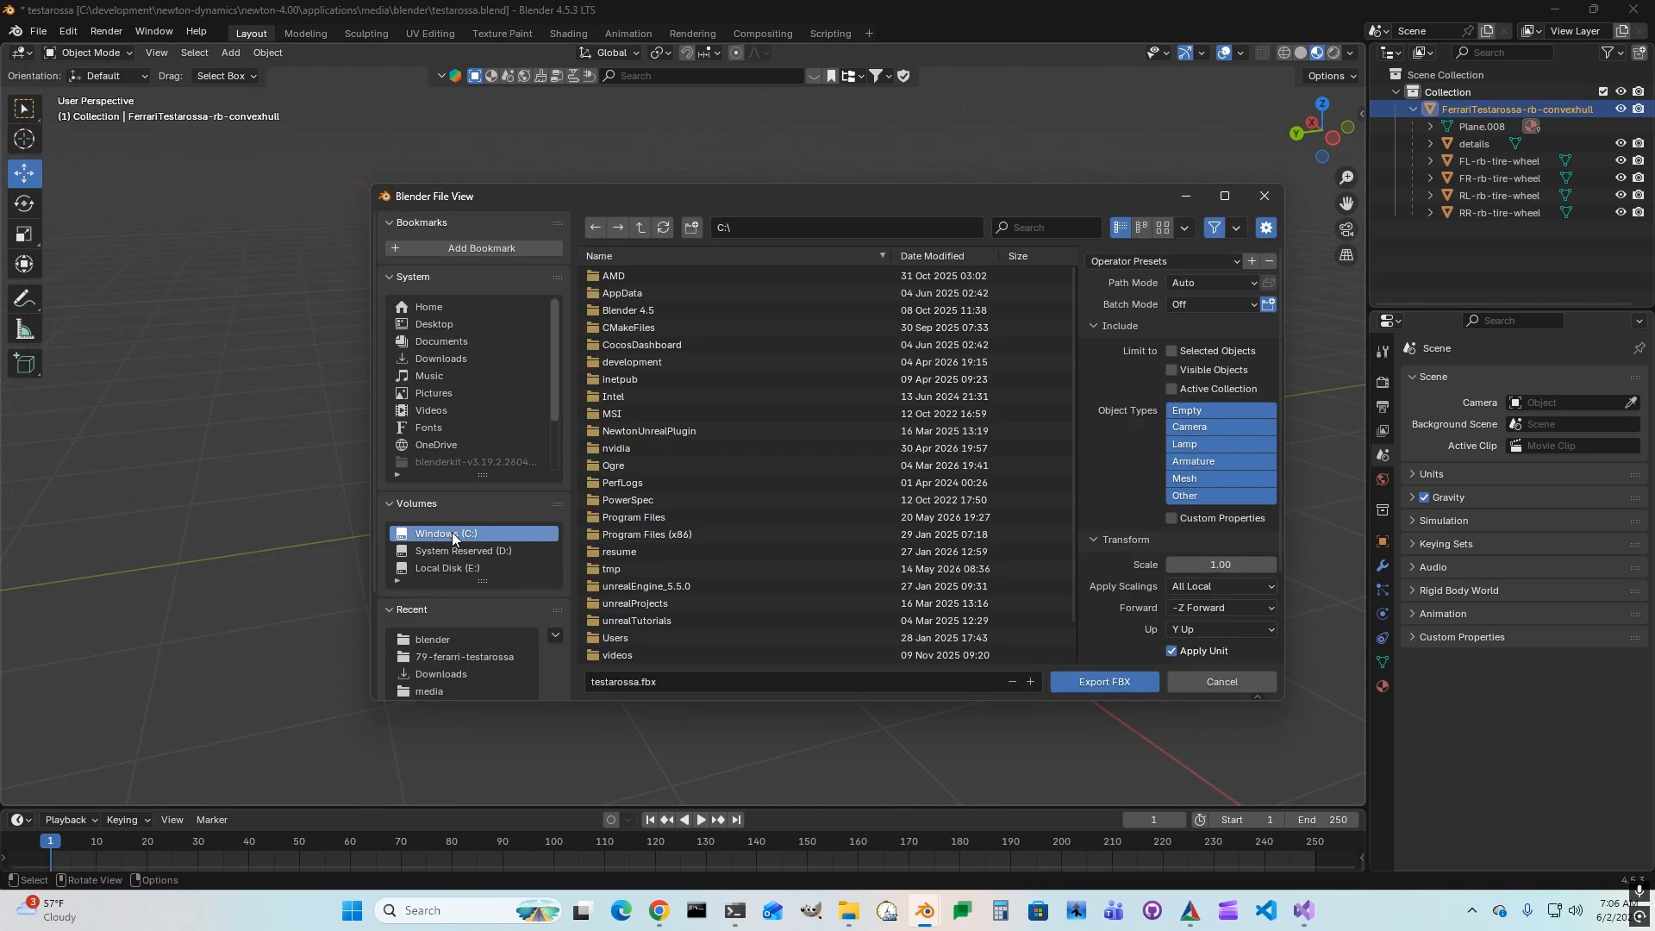
double_click(647, 361)
double_click(651, 294)
double_click(654, 311)
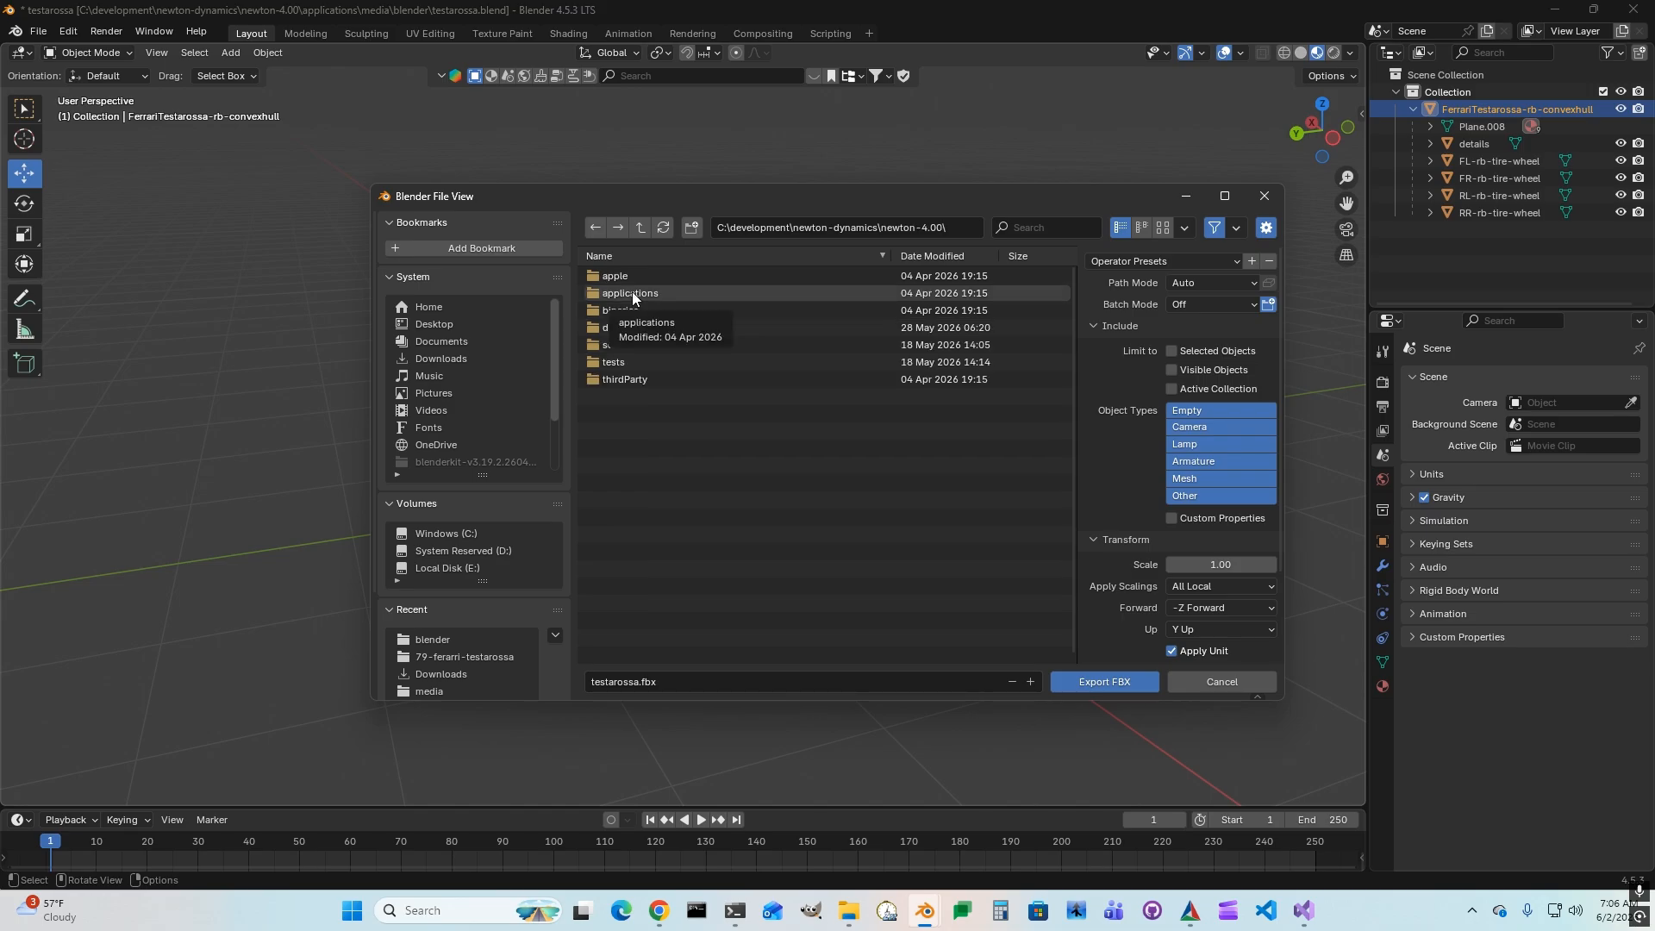
double_click(632, 293)
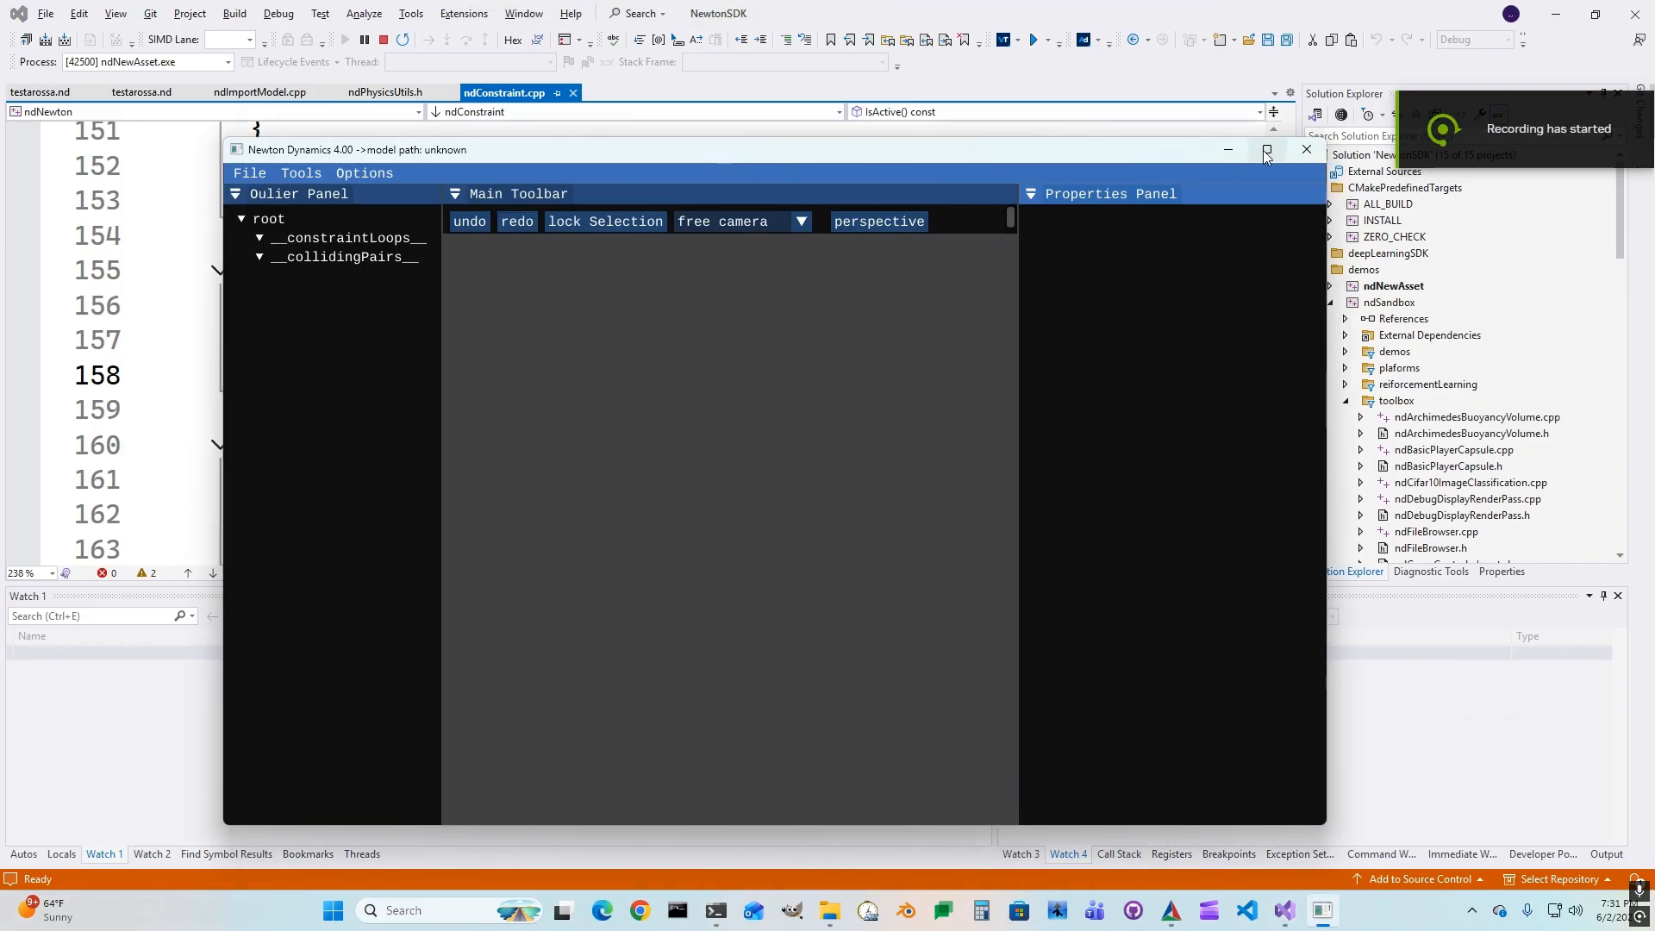
- Switch to the maximized Newton Dynamics 4.00 editor and import testarossa.fbx from the media folder
left_click(1266, 150)
left_click(26, 65)
left_click(51, 168)
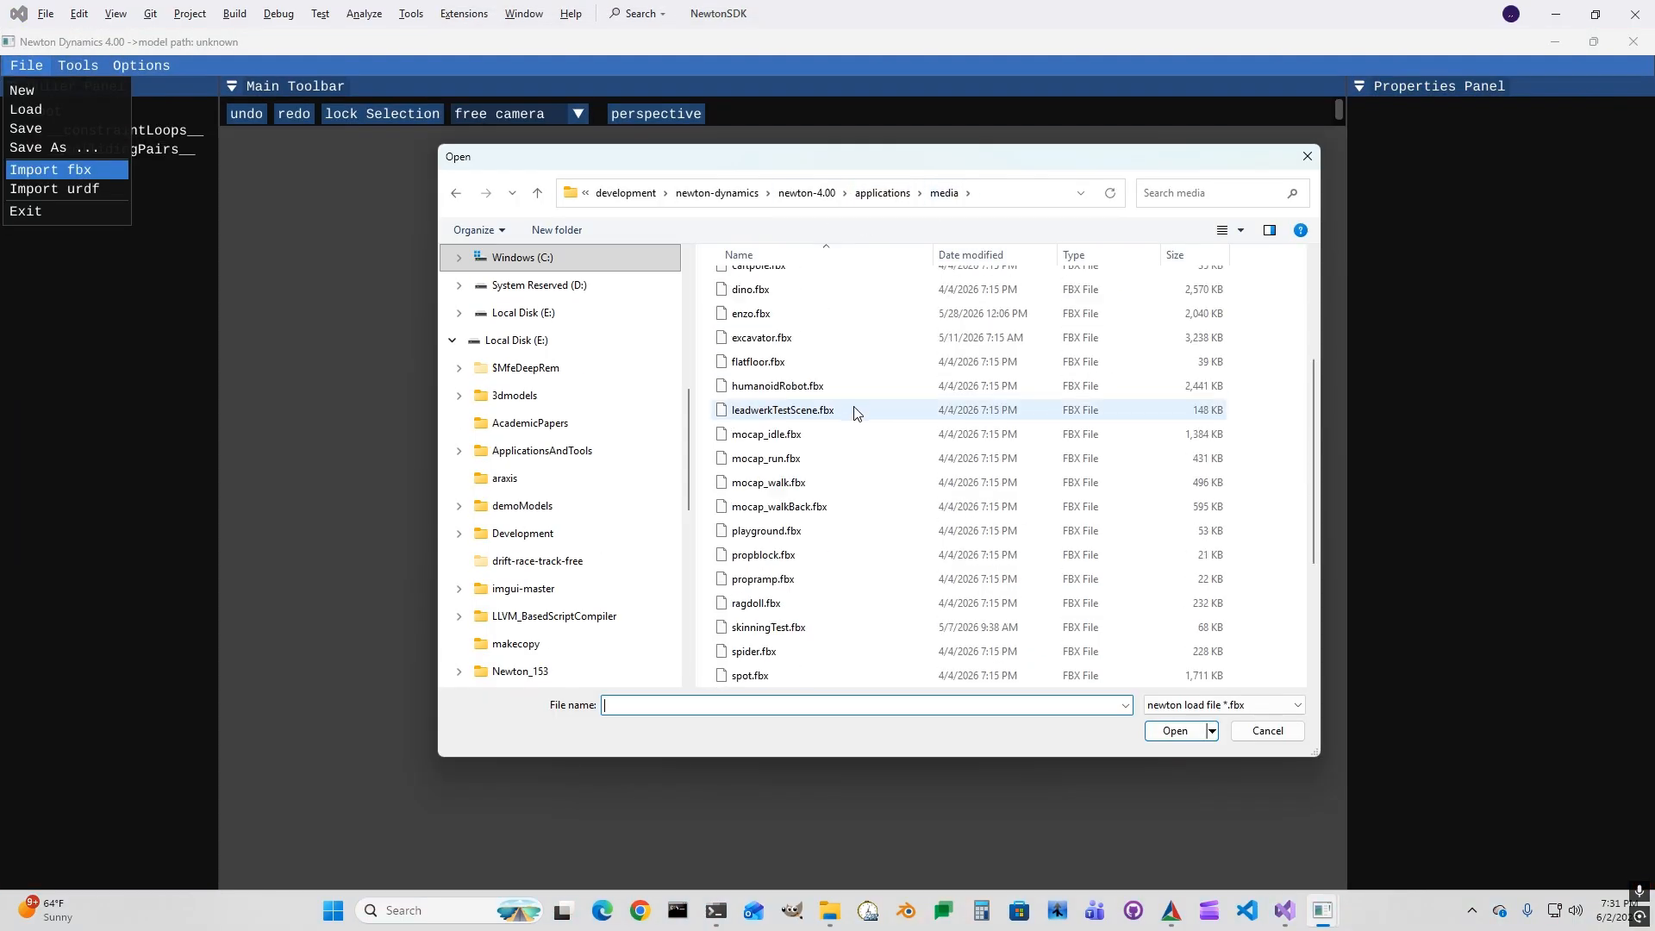
scroll(856, 413, "down", 3)
double_click(827, 486)
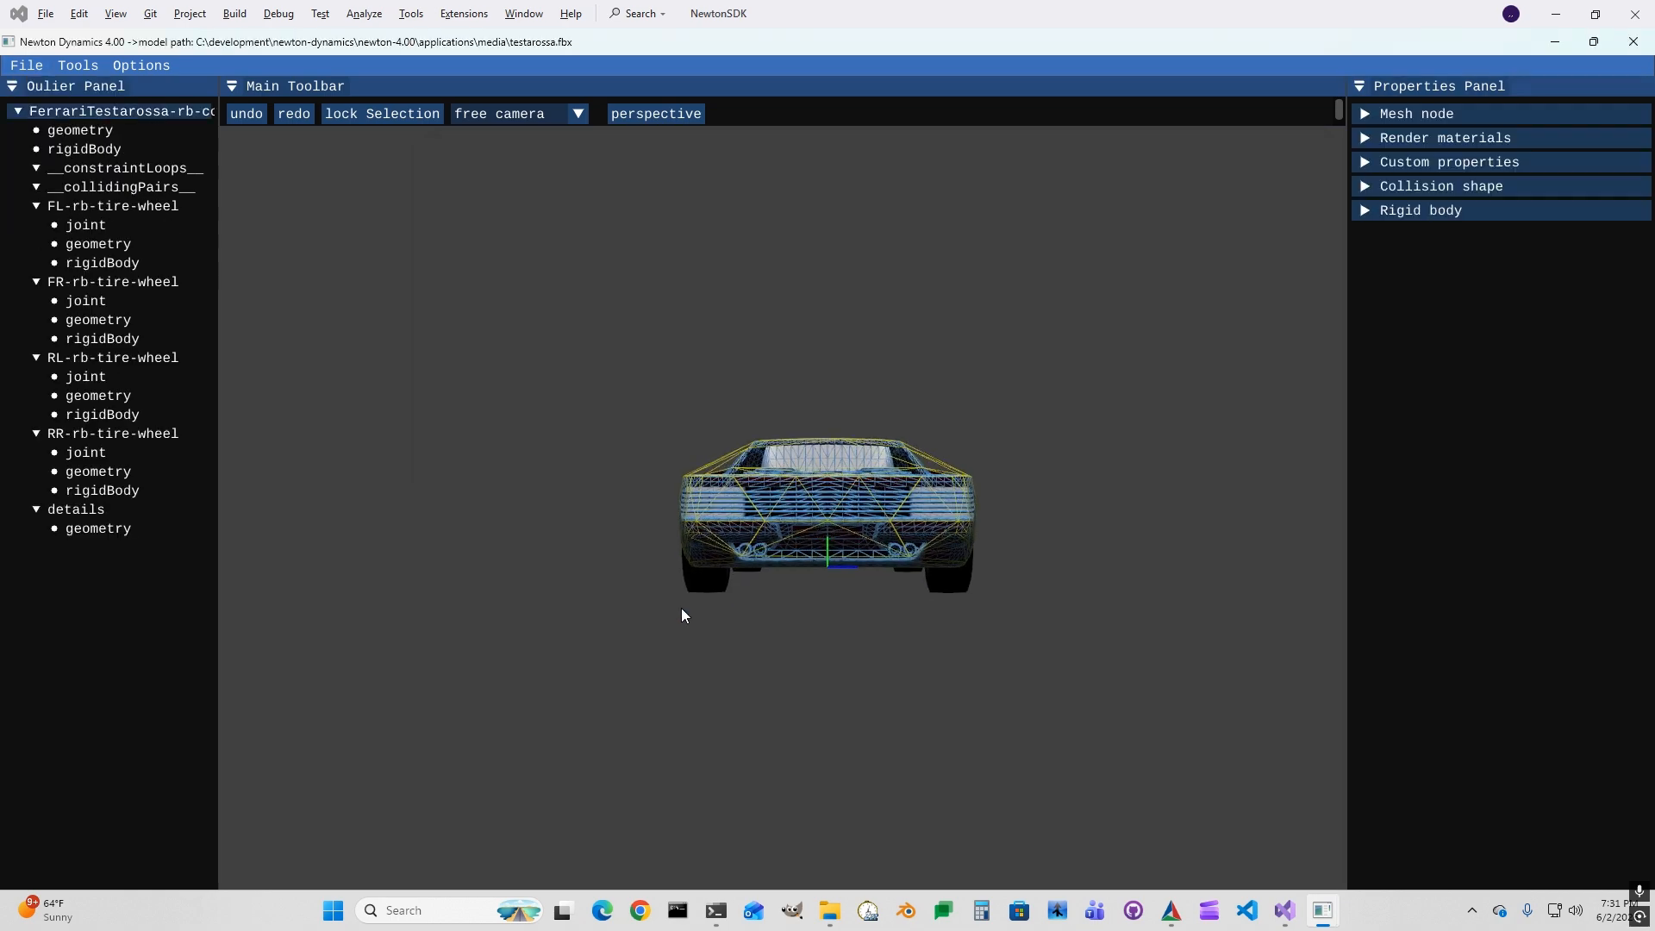
left_click_drag(681, 608, 757, 607)
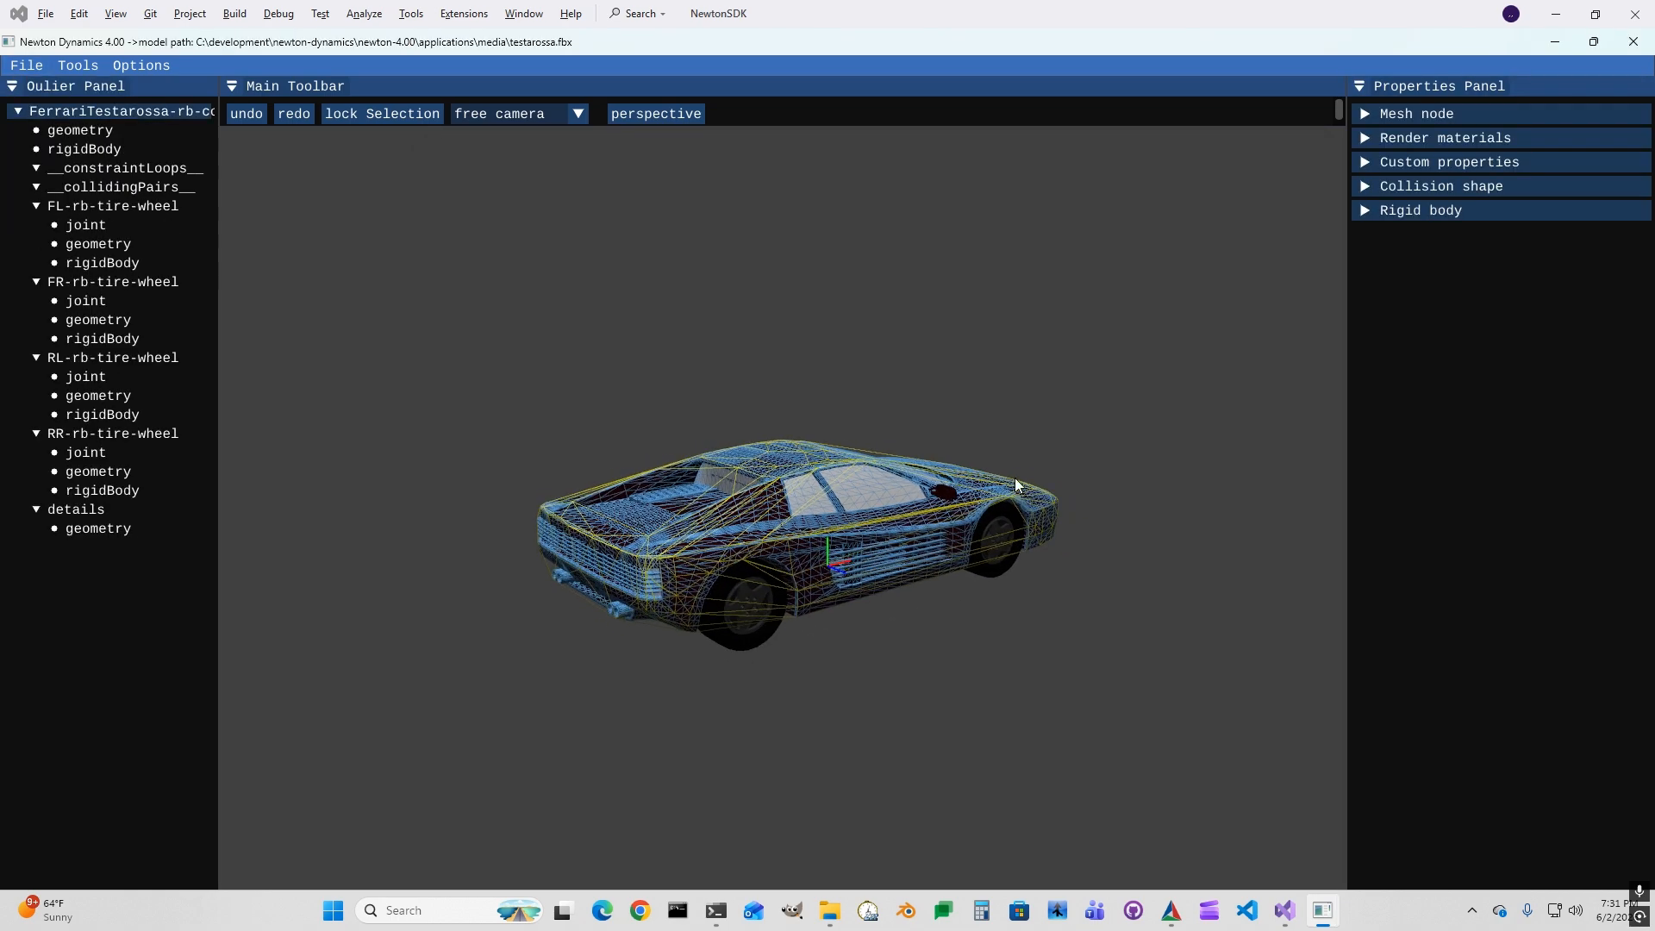
- Set the red diffuse value of the Body render material to 0.8 and edit its red specular and reflection values
left_click(1367, 138)
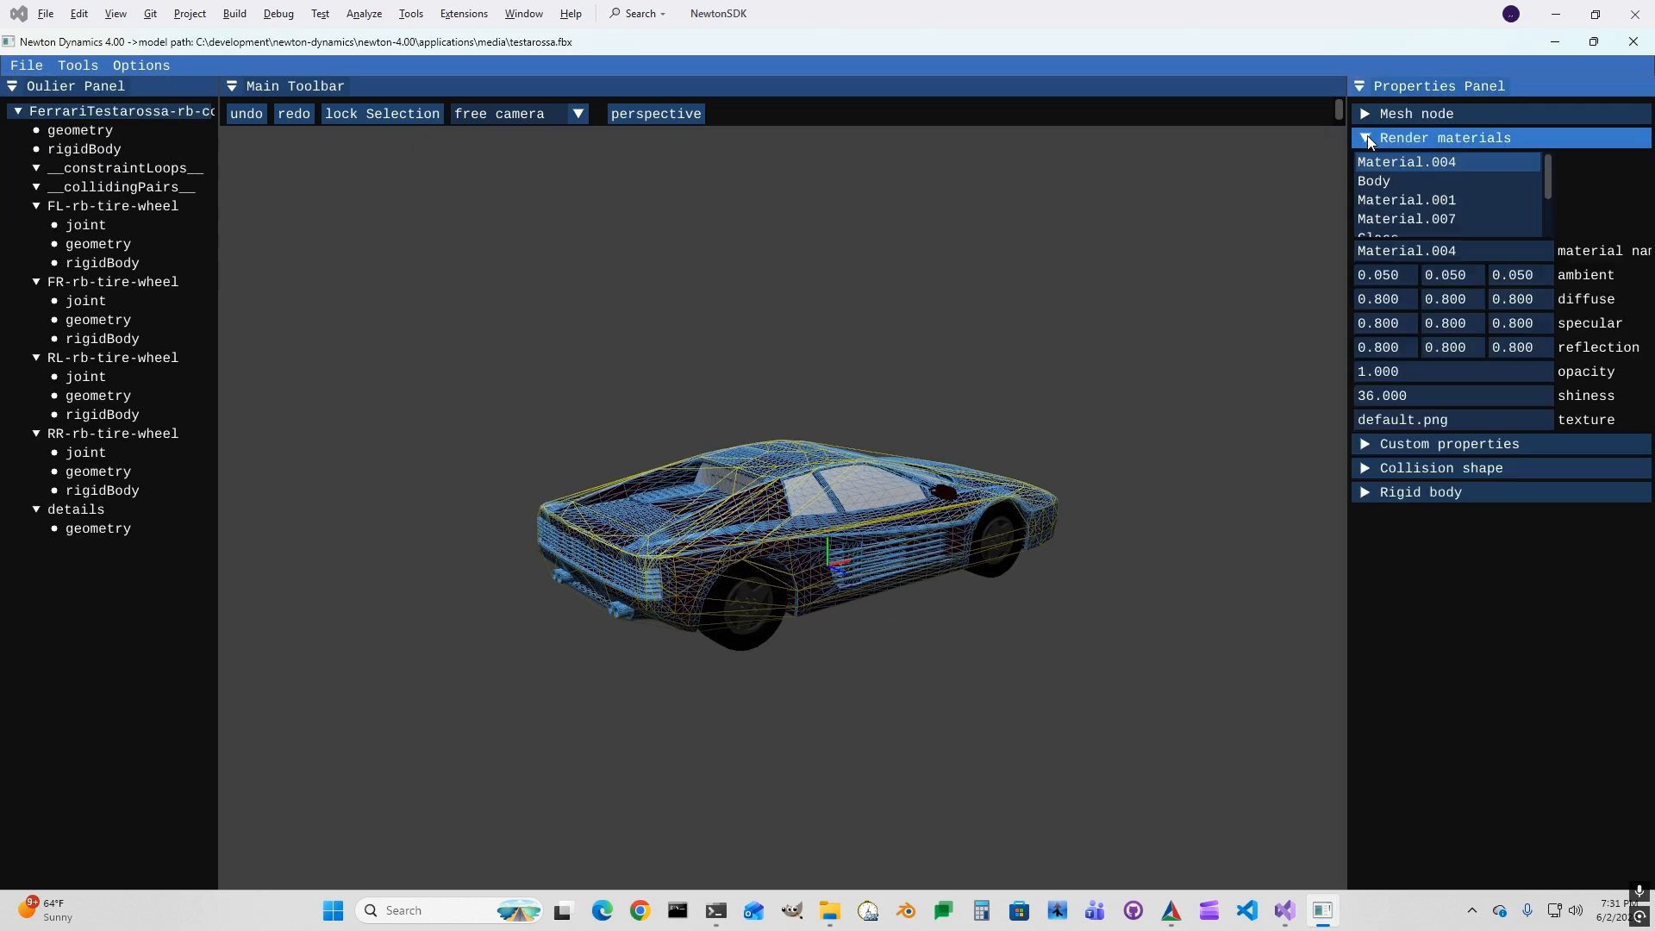
left_click(1384, 181)
left_click(1411, 299)
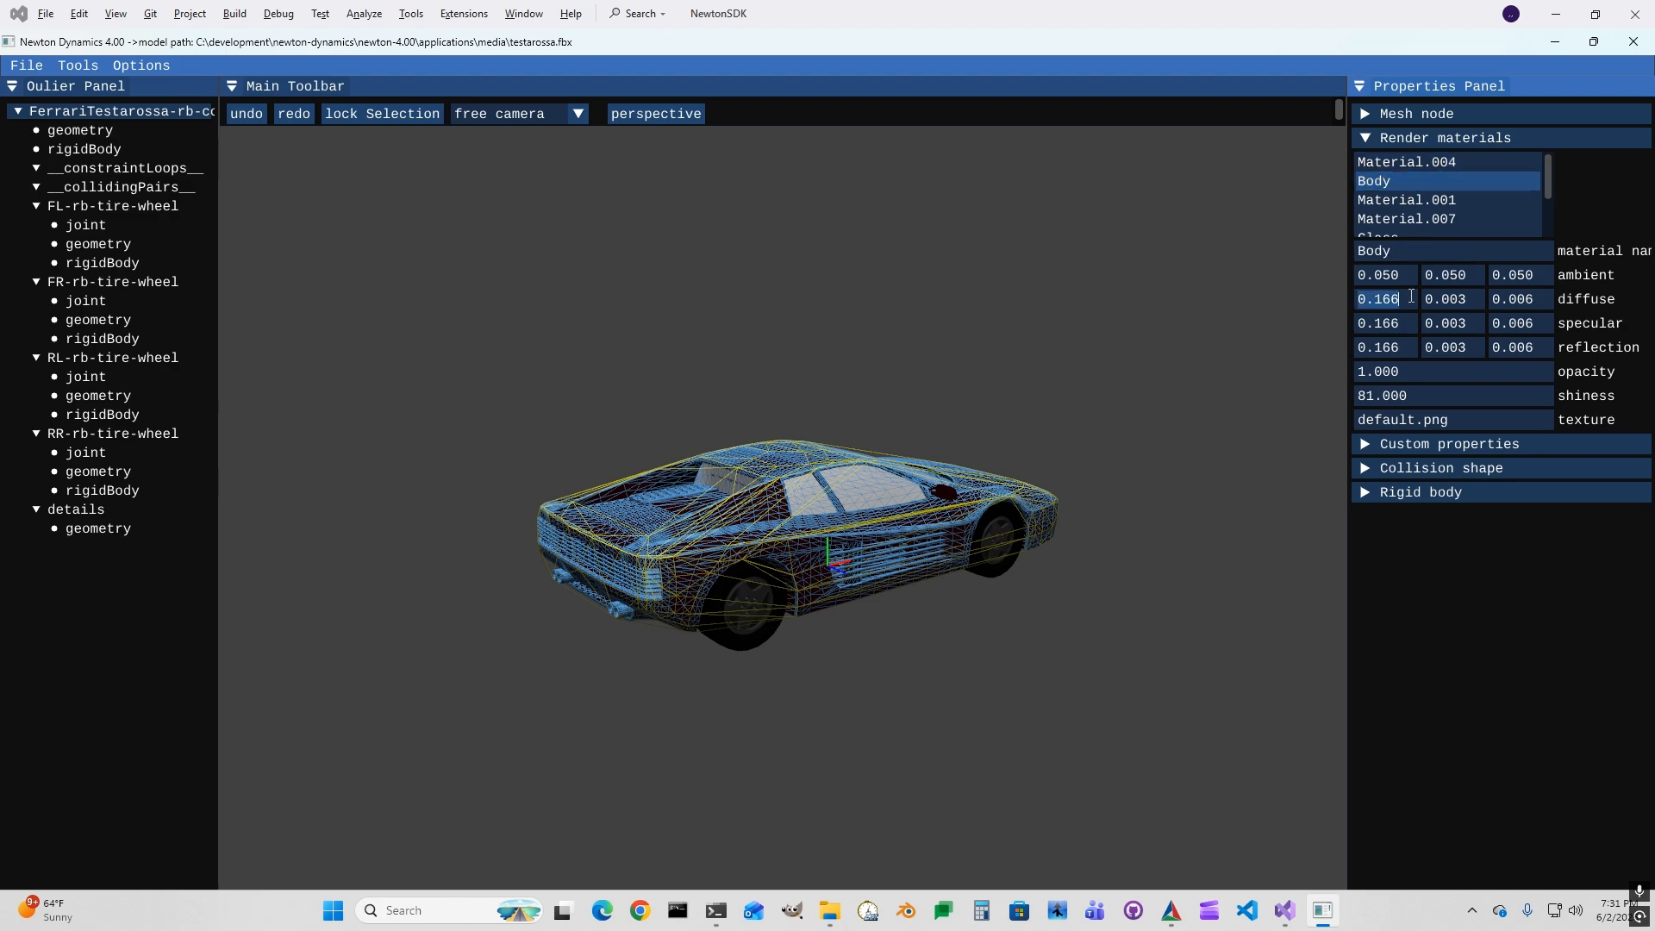
left_click(1411, 295)
key("BackSpace")
key("Return")
left_click(1402, 323)
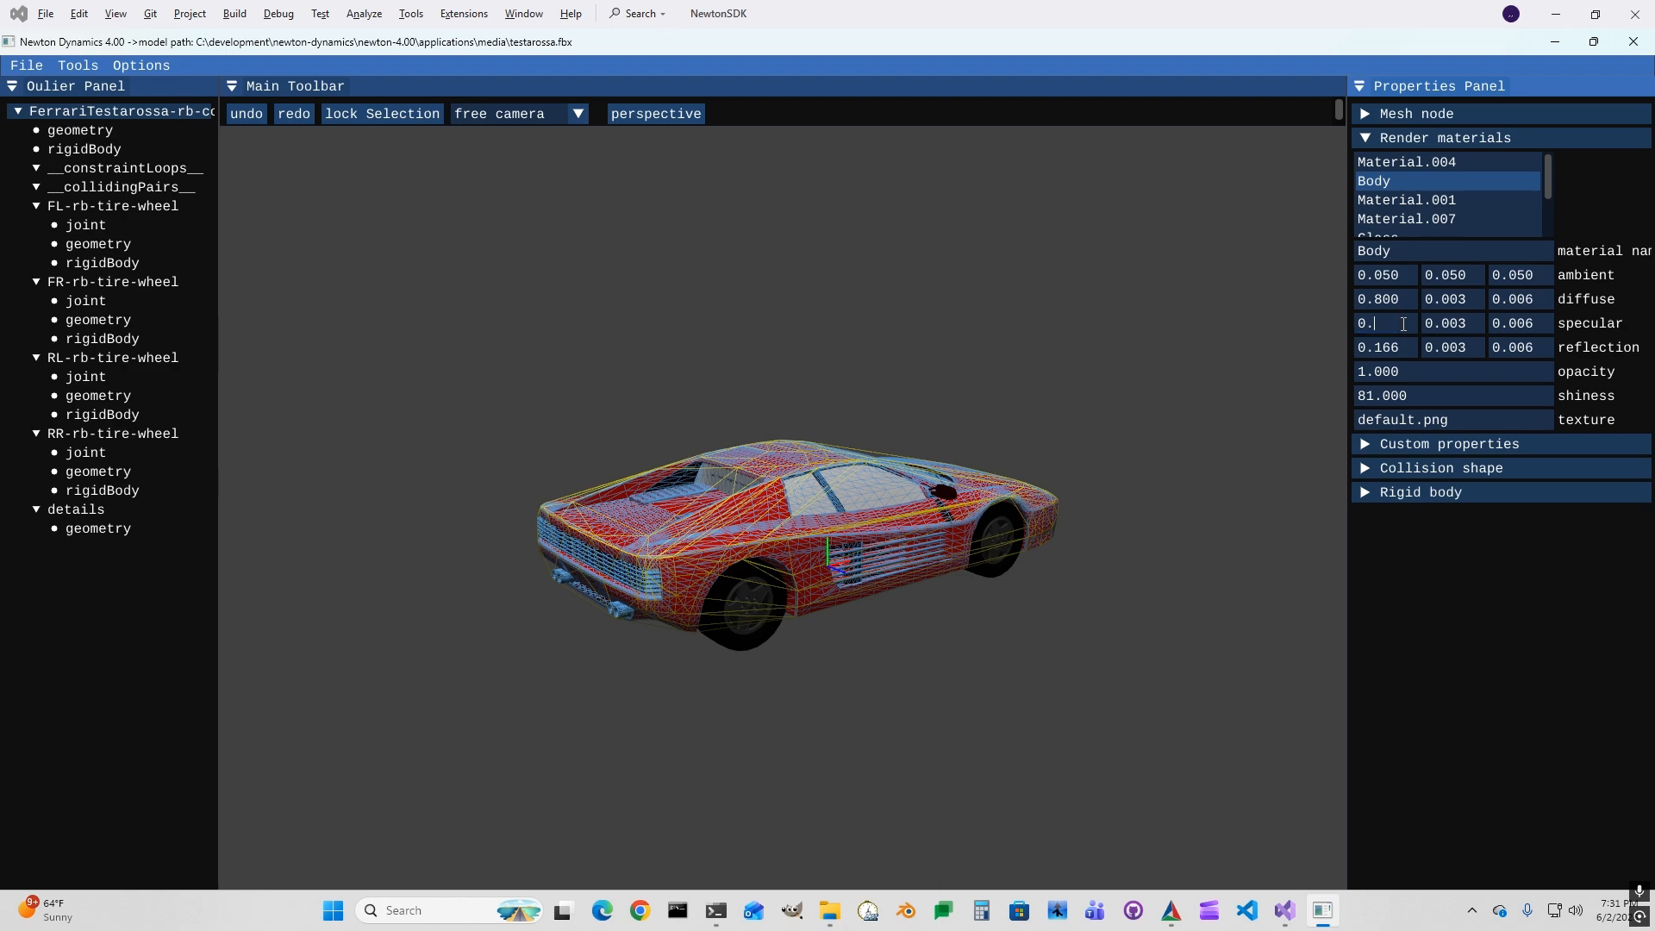
left_click(1413, 348)
left_click(1412, 348)
- Set the opacity of the Glass render material to 0.3
left_click_drag(1548, 169, 1550, 207)
left_click(1431, 171)
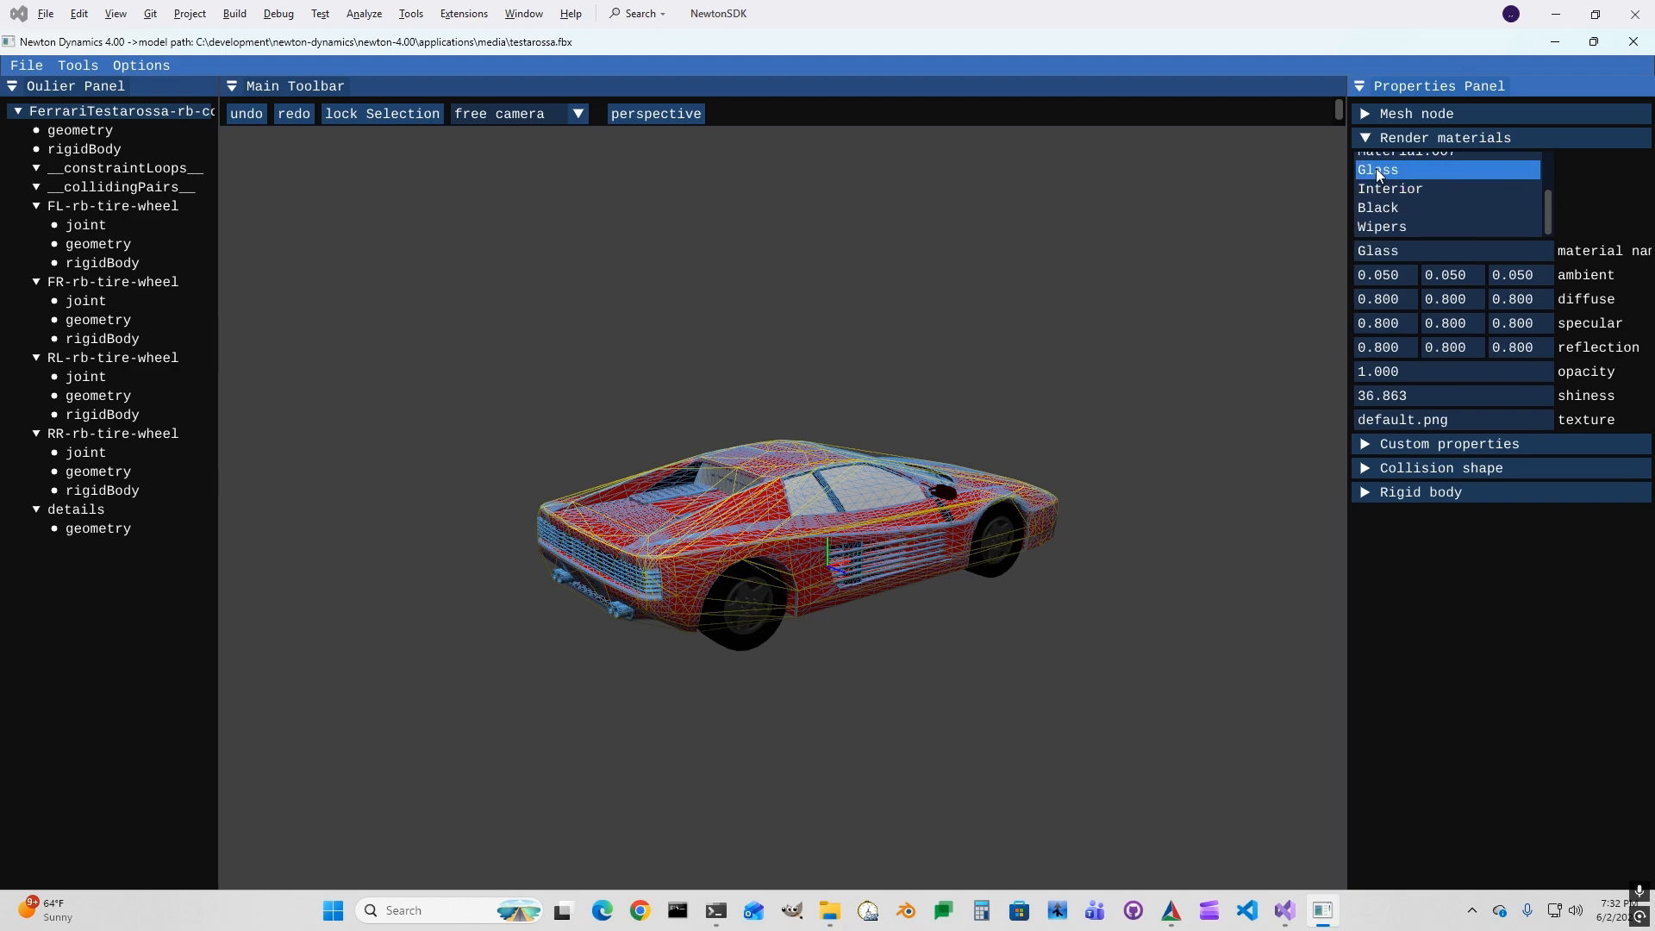
left_click(1421, 376)
key("BackSpace")
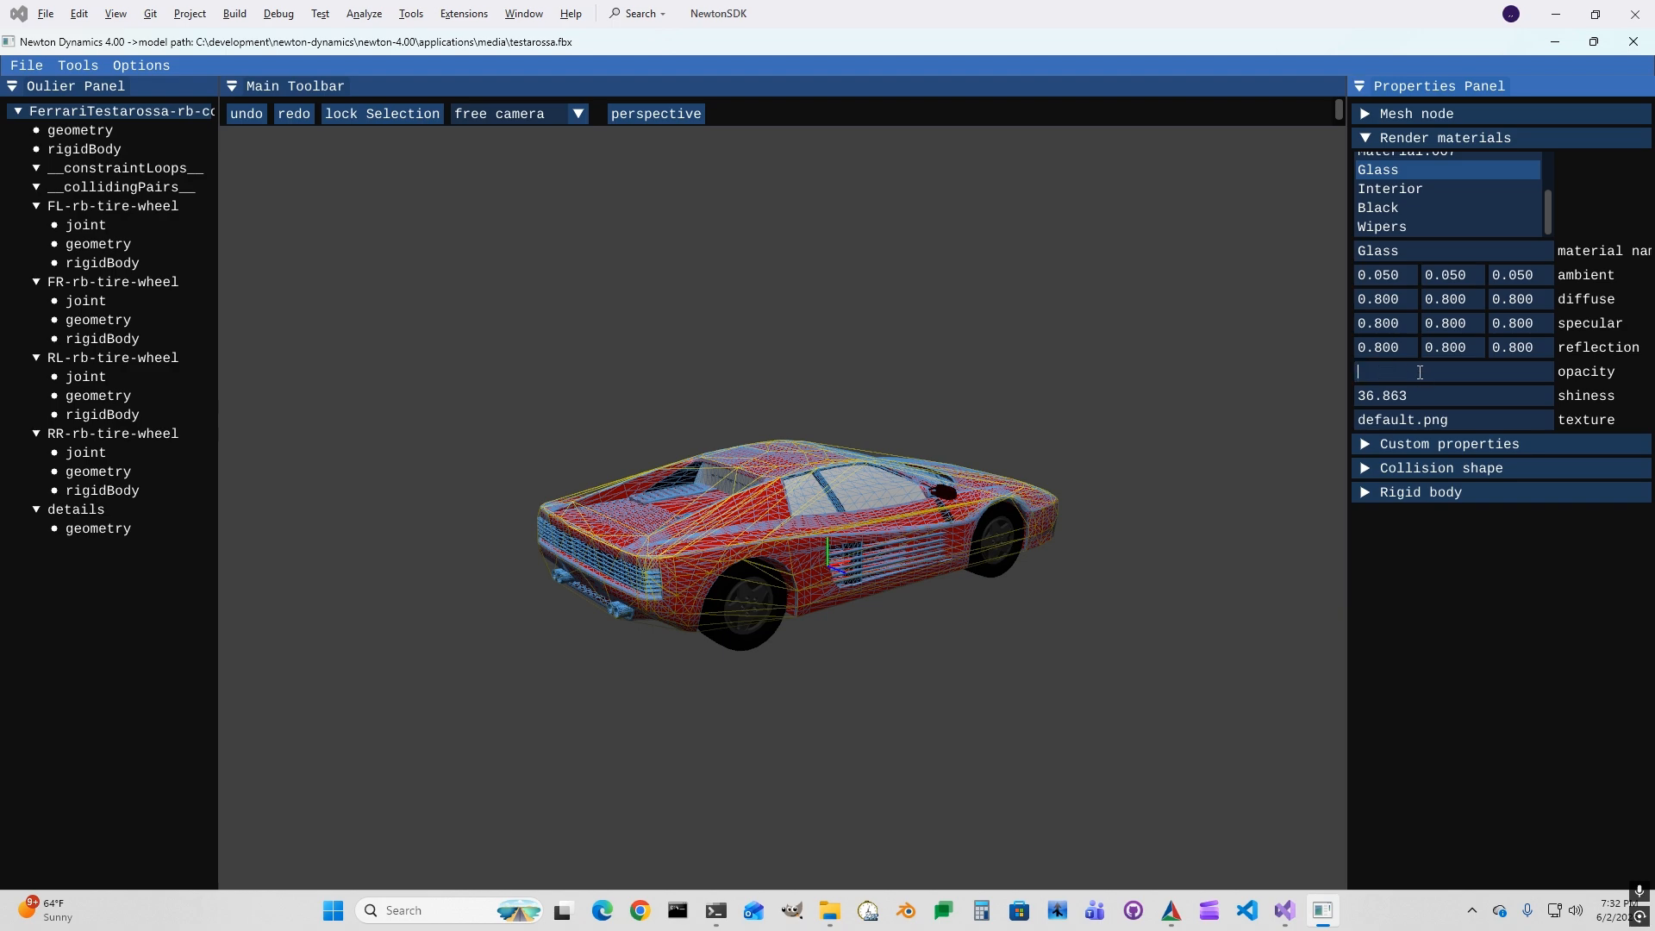
key("Return")
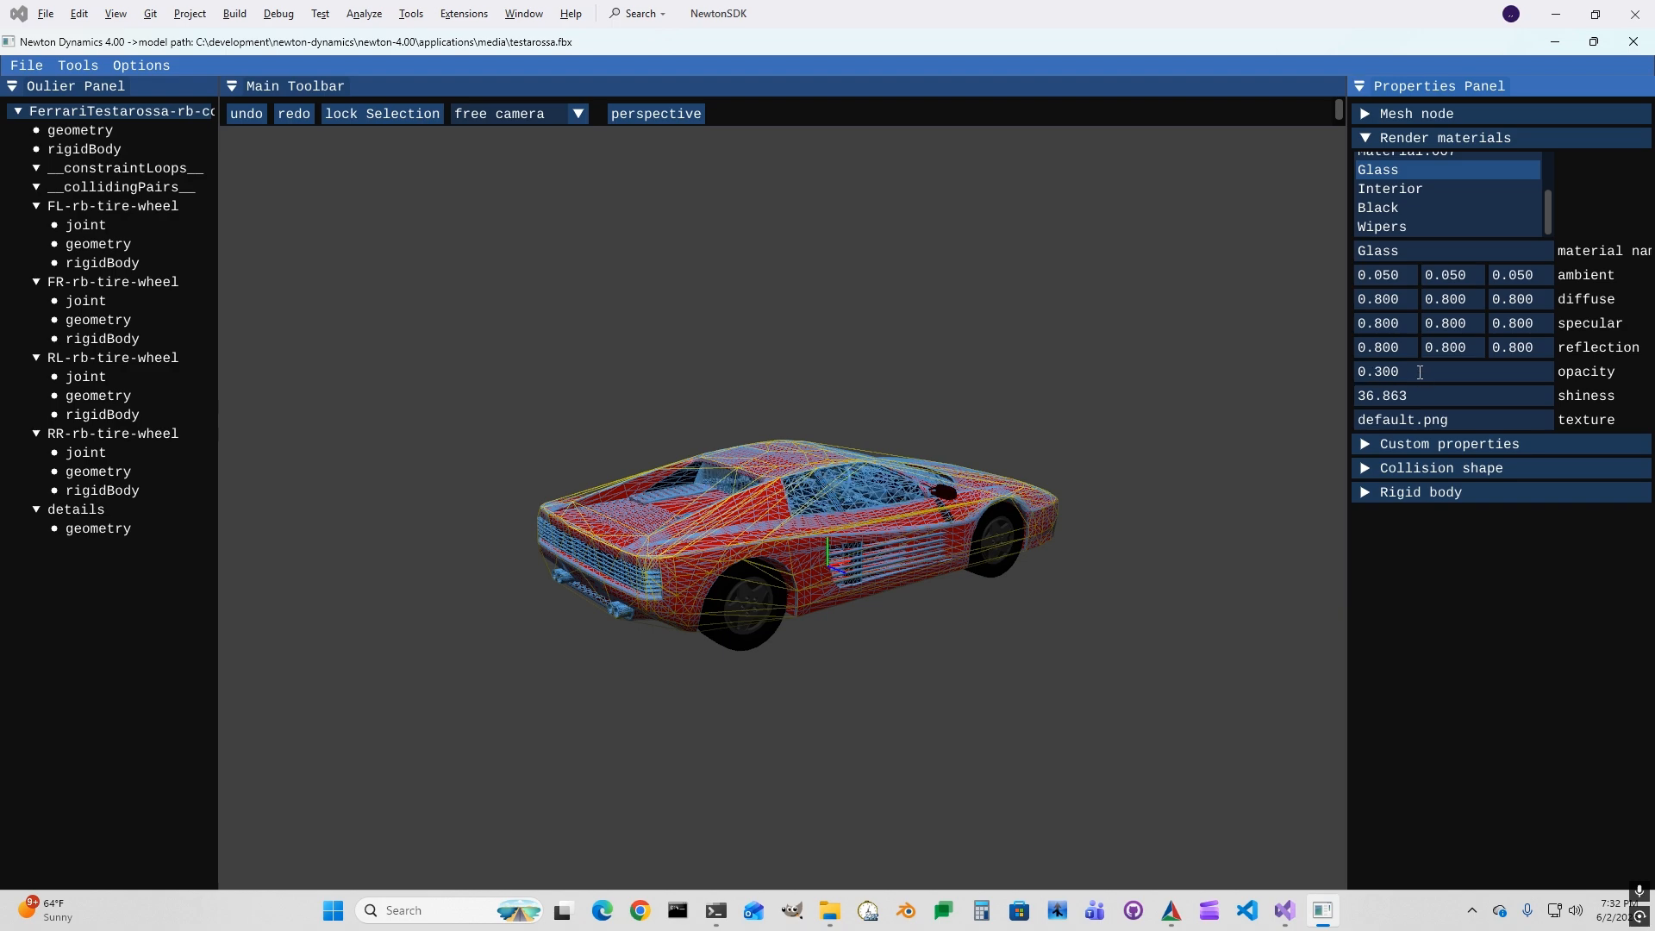
- Select the car's front-right wheel in the 3D view and check the available display options
left_click_drag(888, 509, 847, 626)
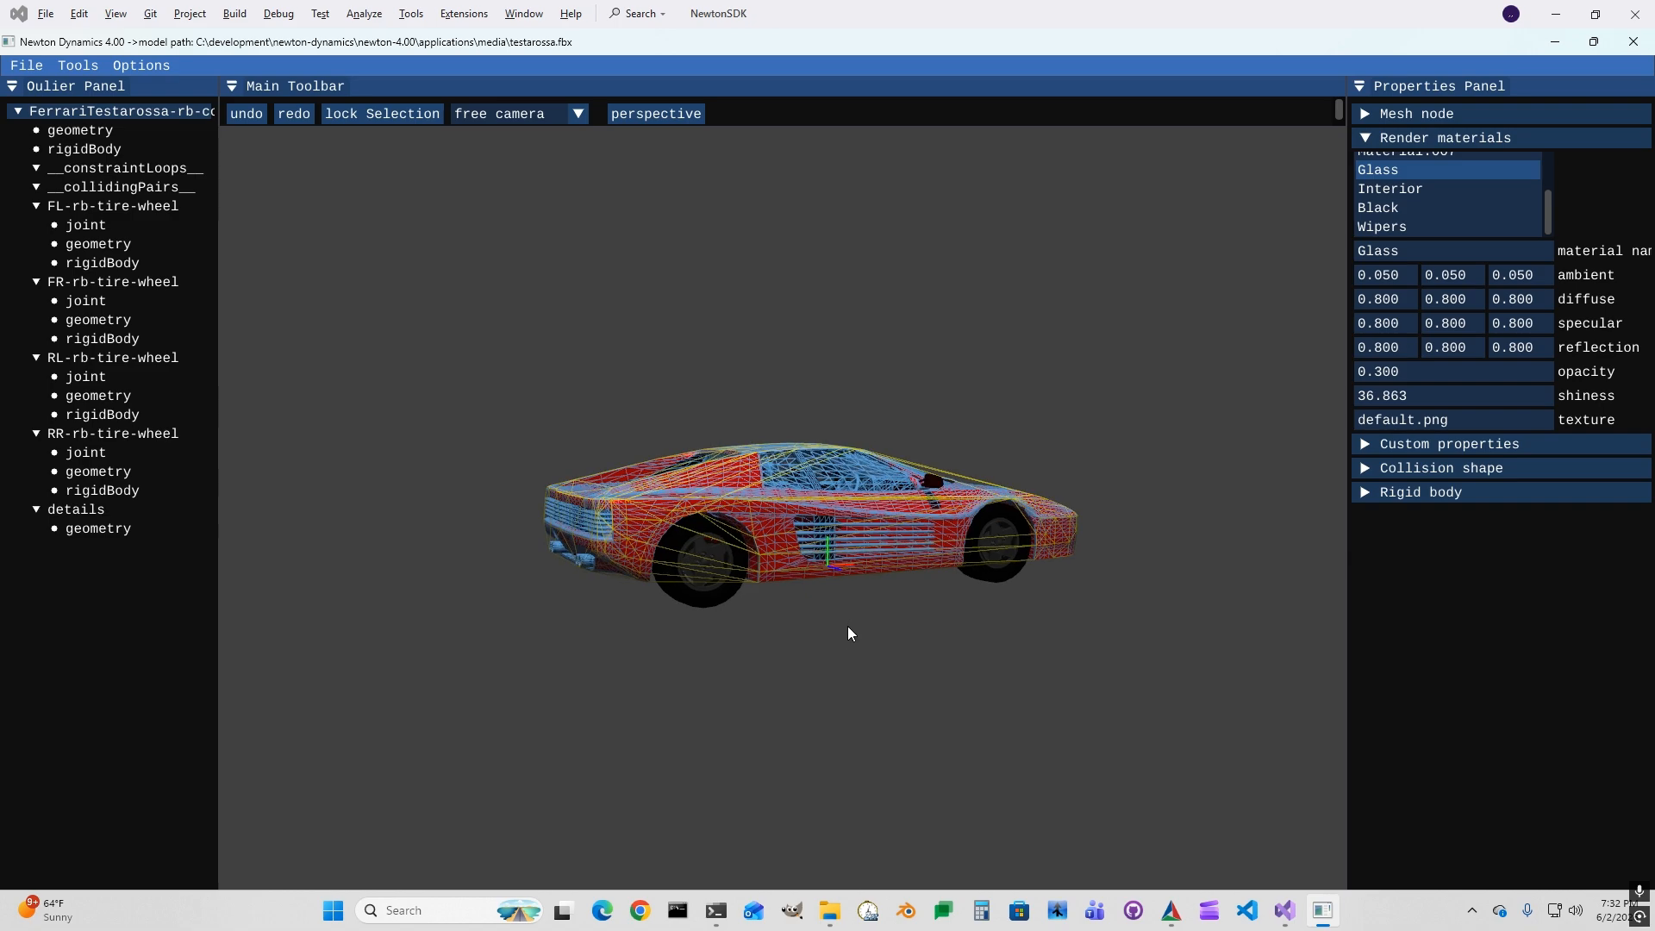
left_click_drag(1002, 576, 974, 621)
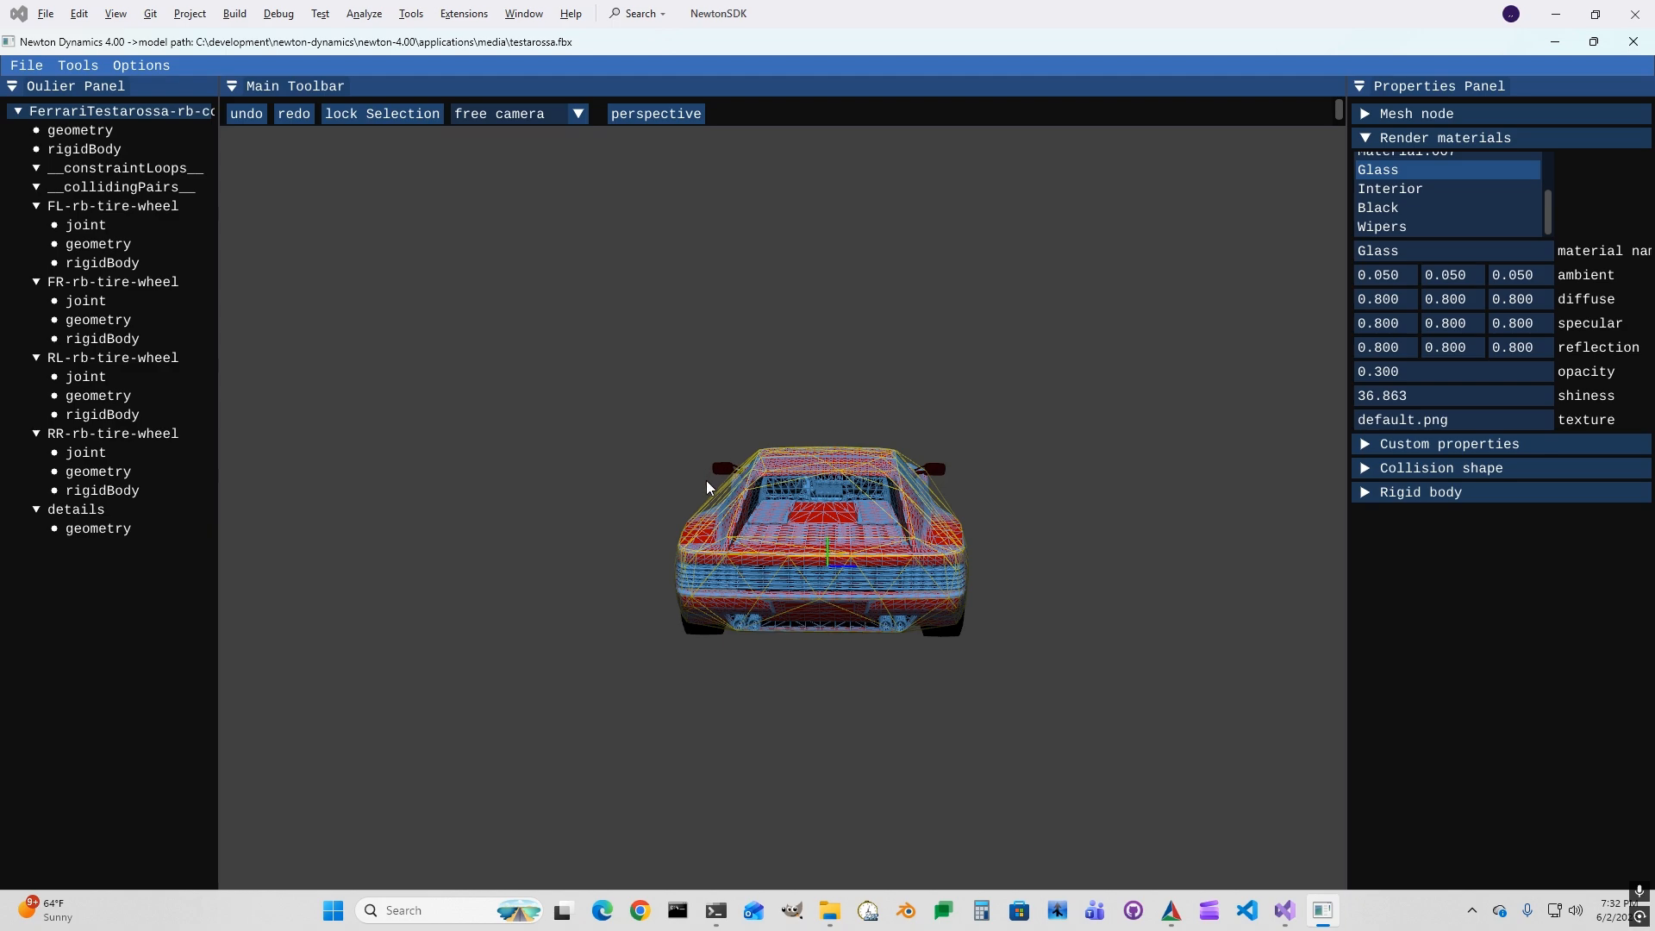
left_click_drag(1093, 519, 938, 516)
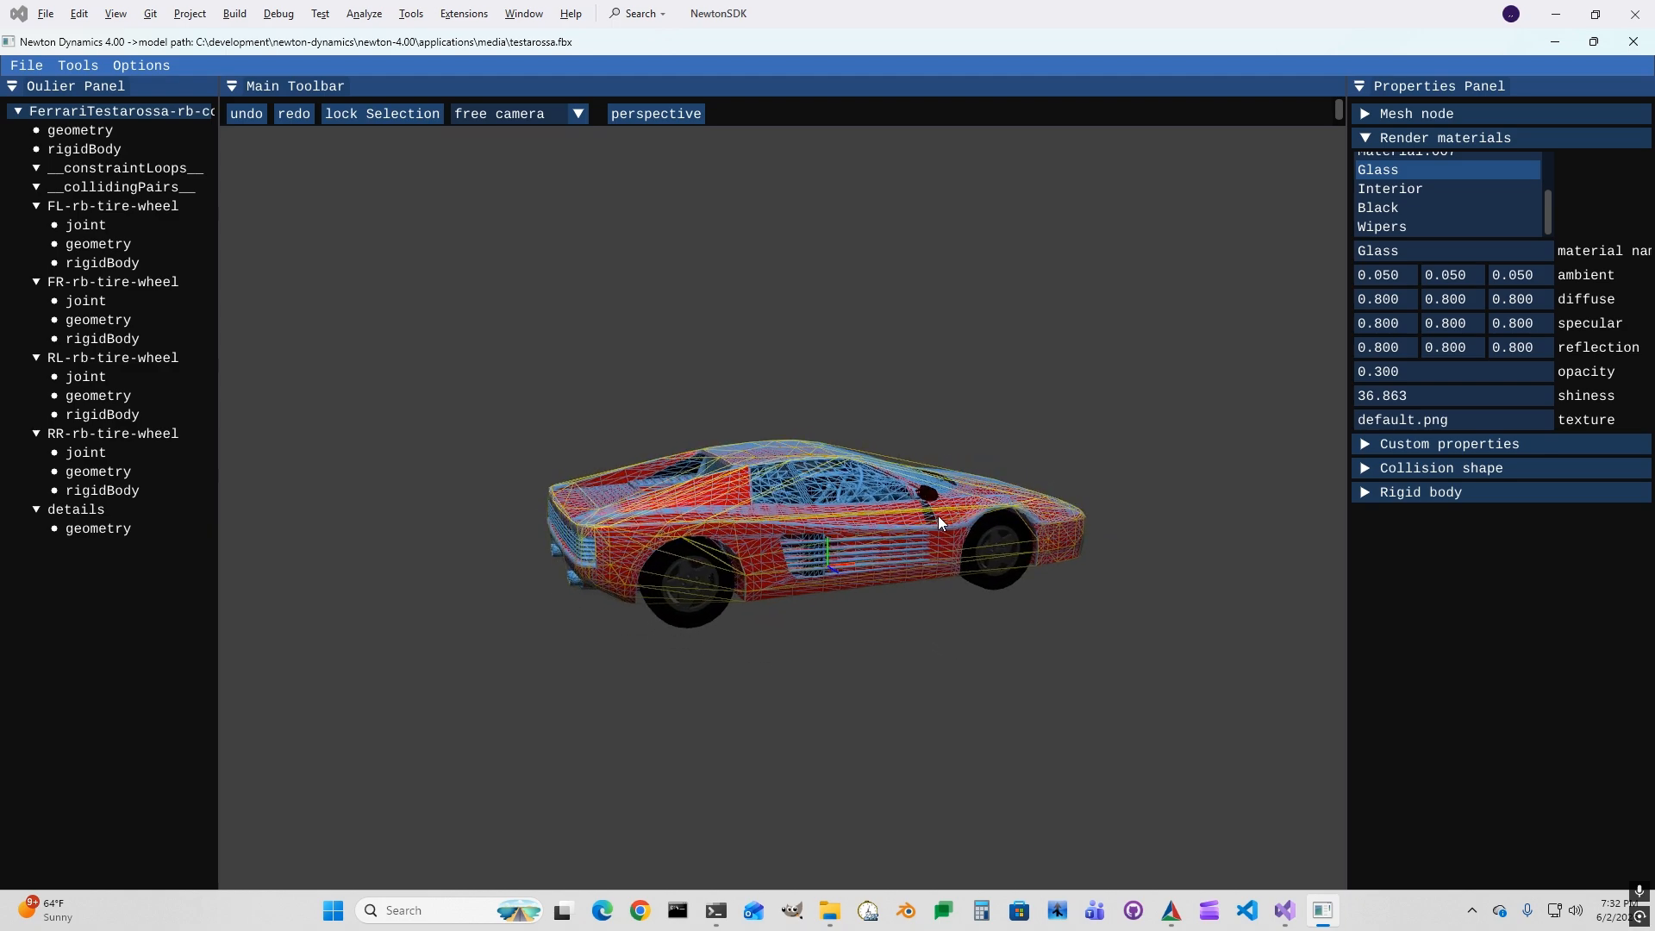
left_click(1002, 583)
left_click_drag(1078, 623, 990, 623)
scroll(985, 639, "up", 3)
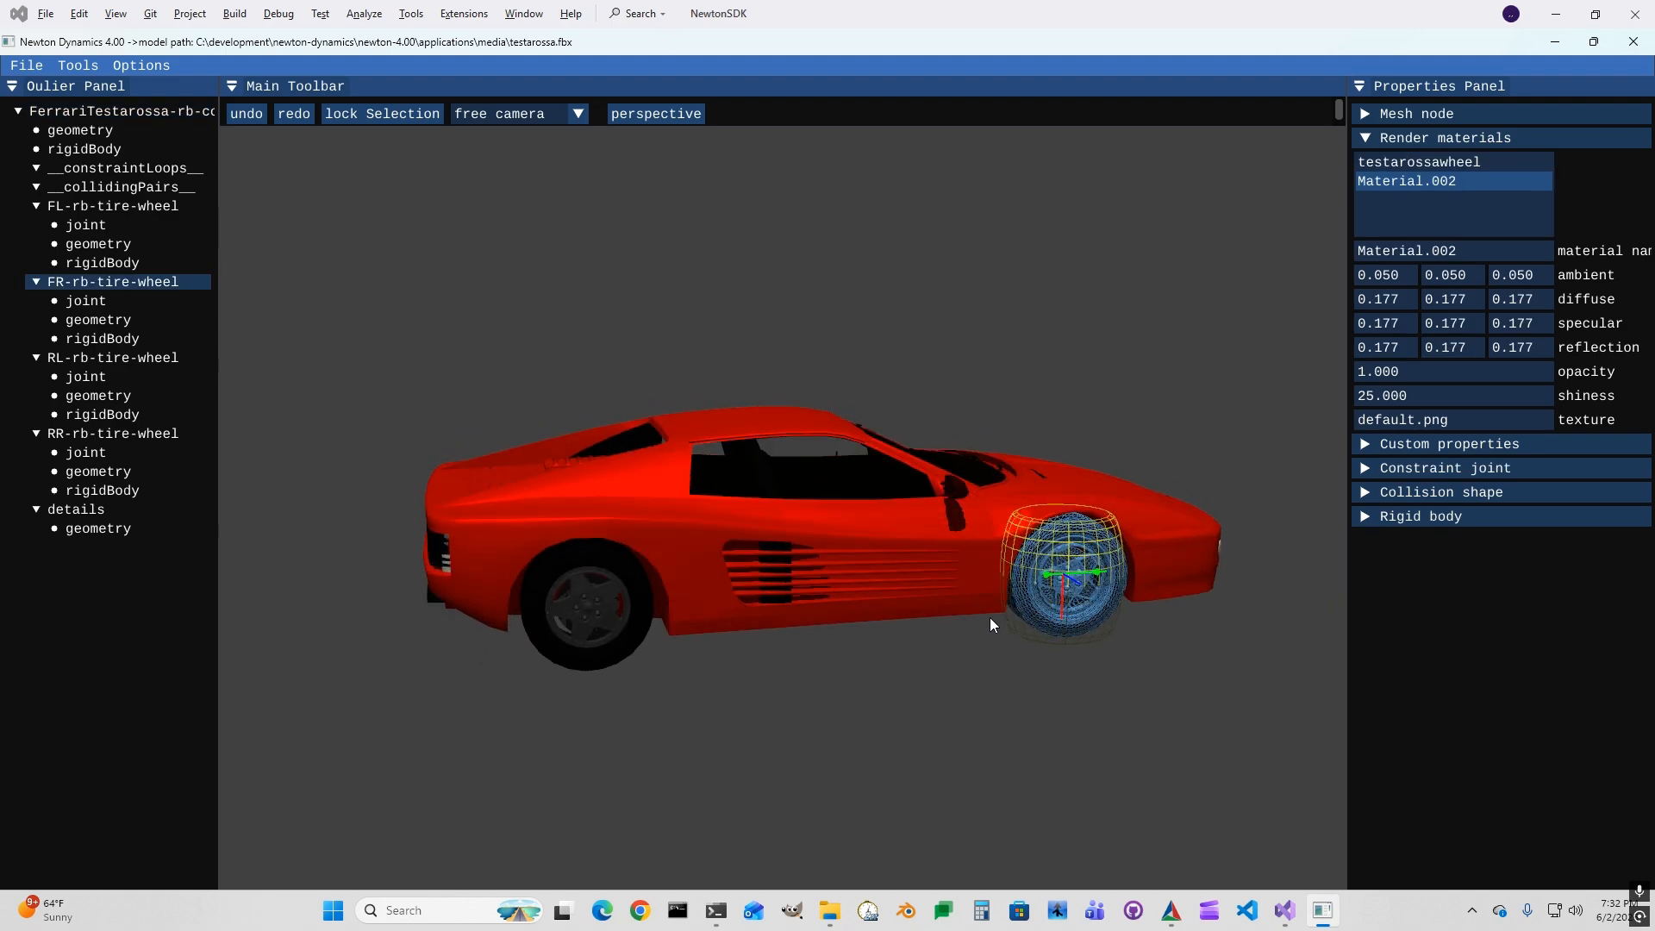
left_click(153, 66)
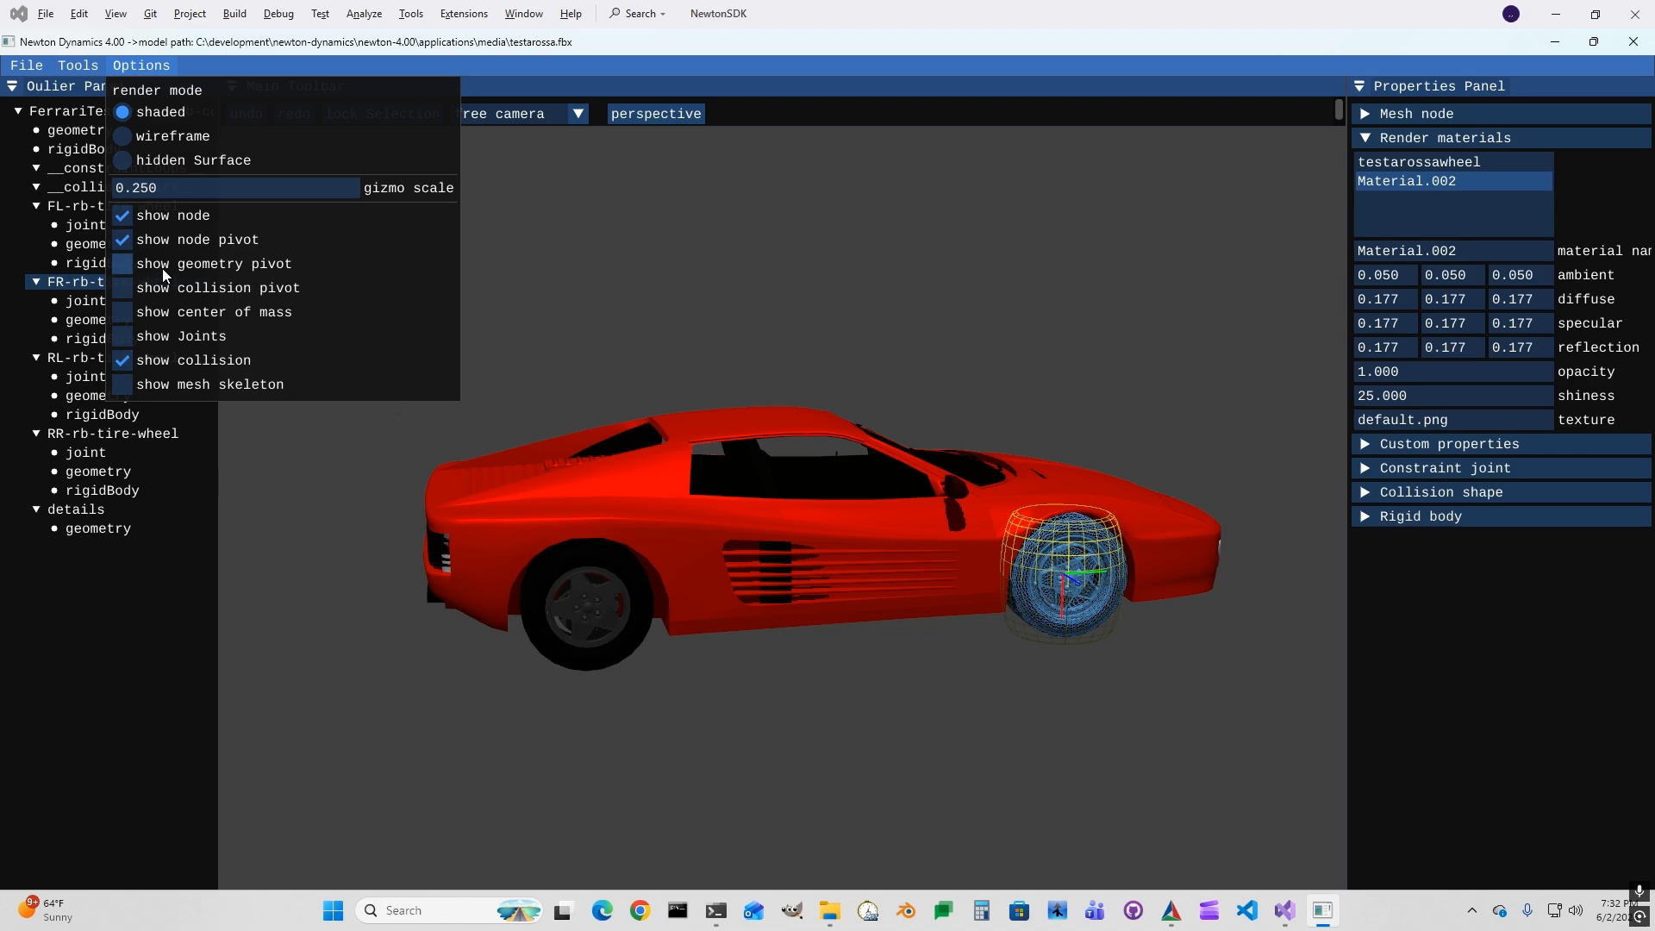
left_click(1144, 621)
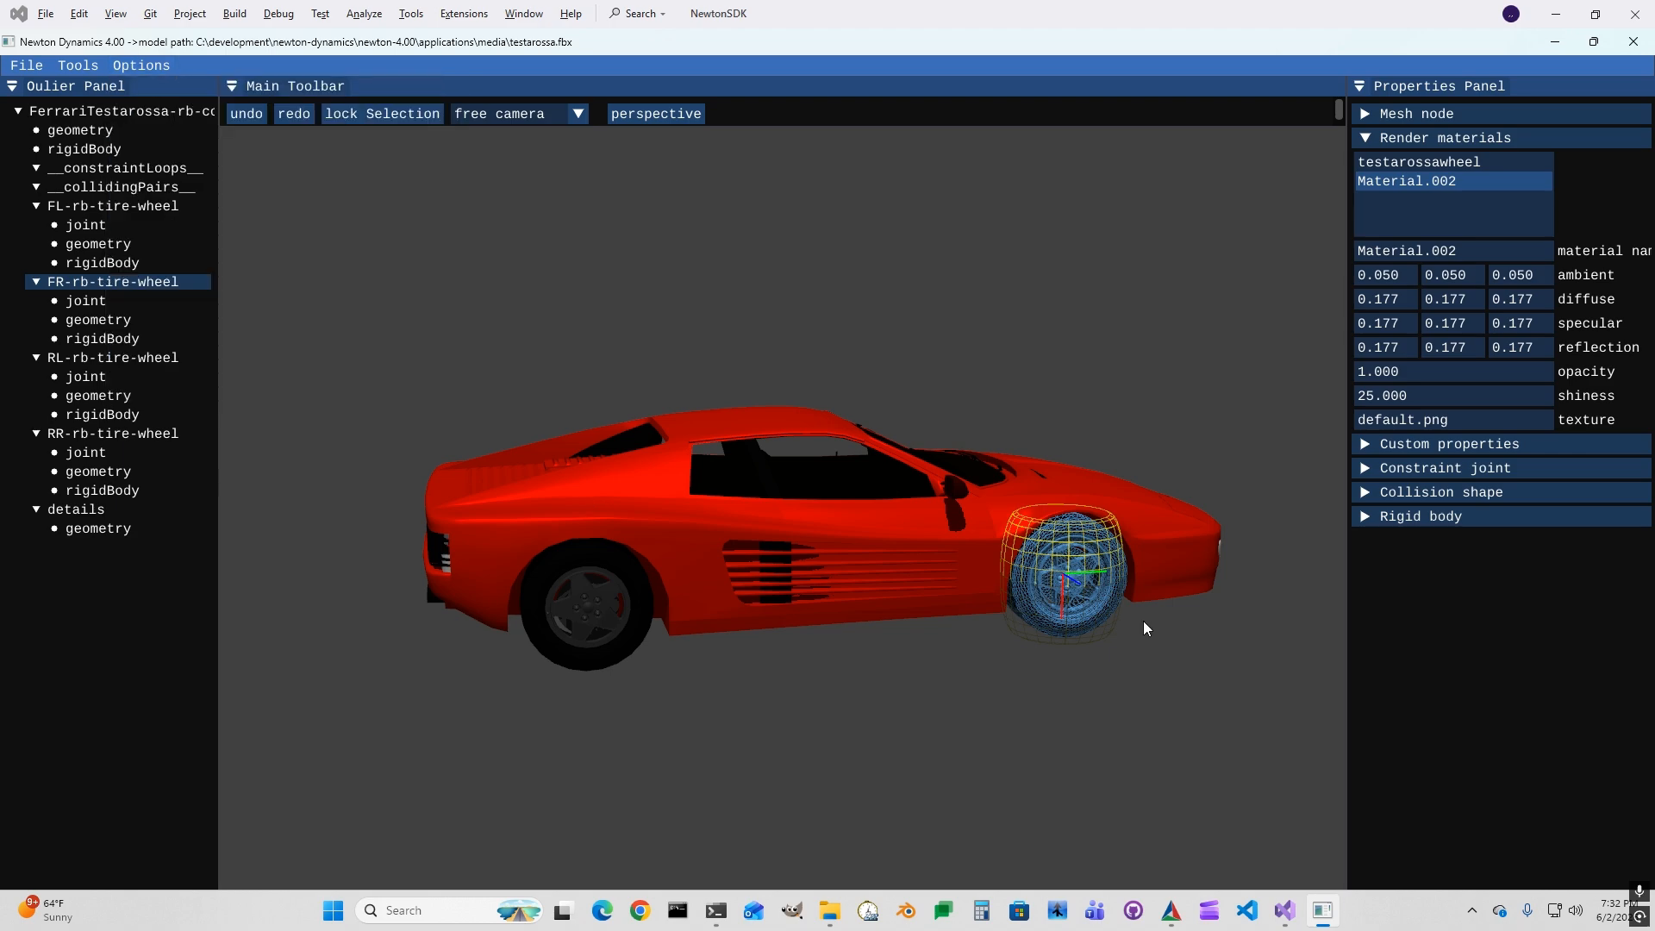
- Collapse the front-right wheel's render materials, show its mesh node settings, and restrict its transform to the pivot only
left_click(1366, 138)
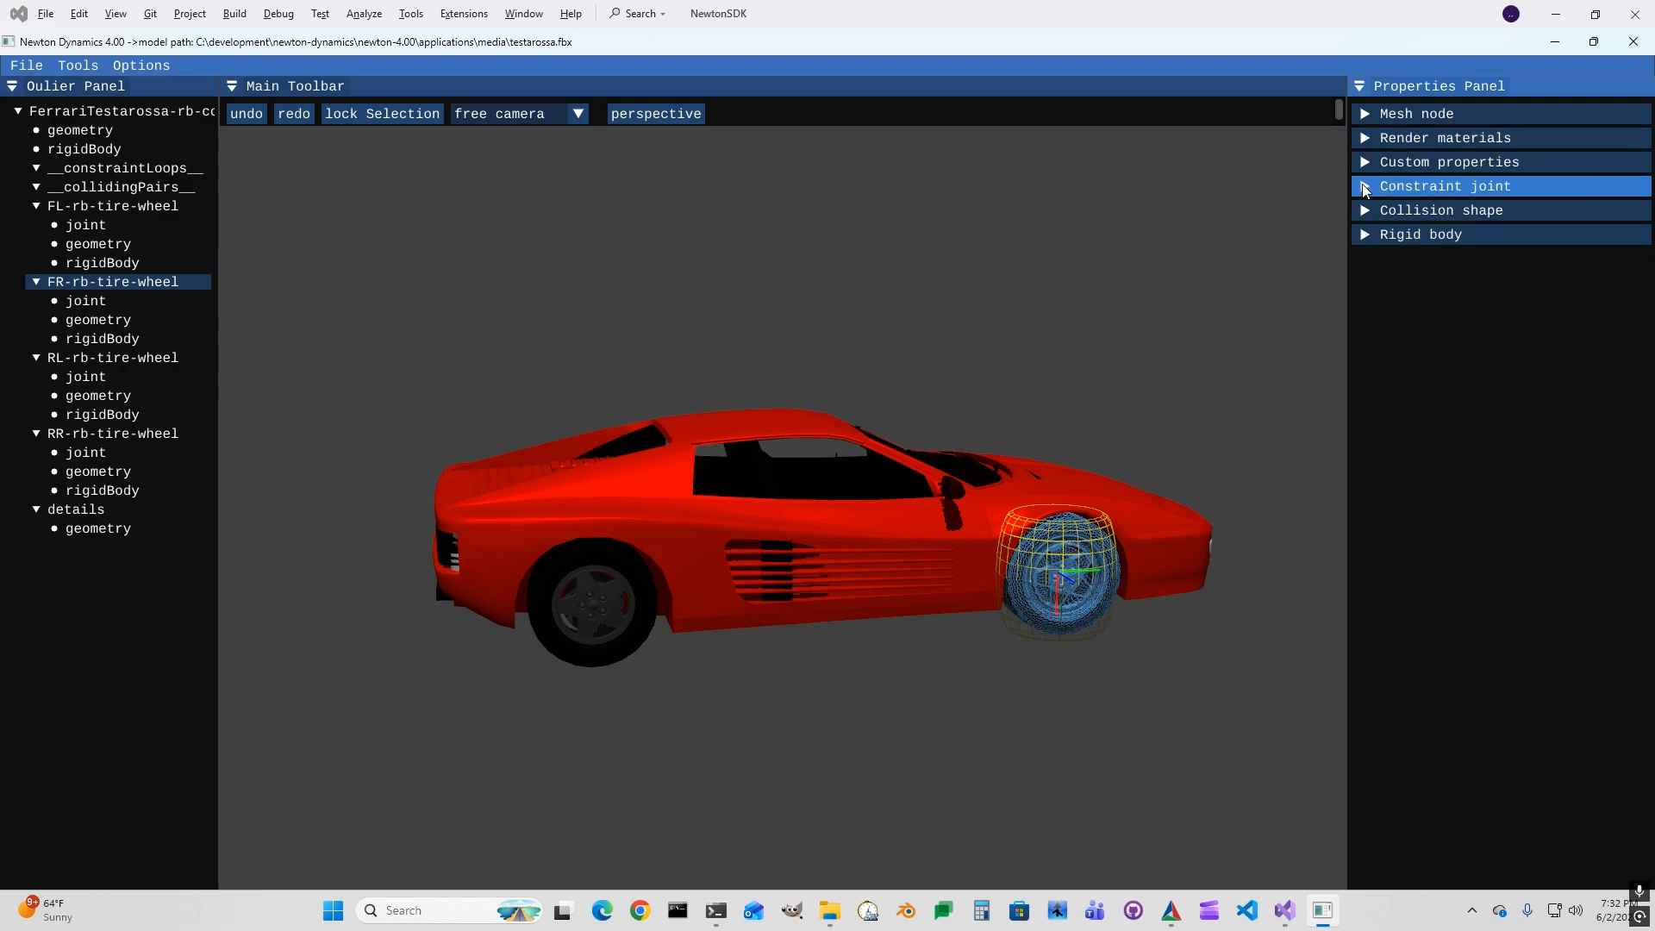
left_click(1364, 114)
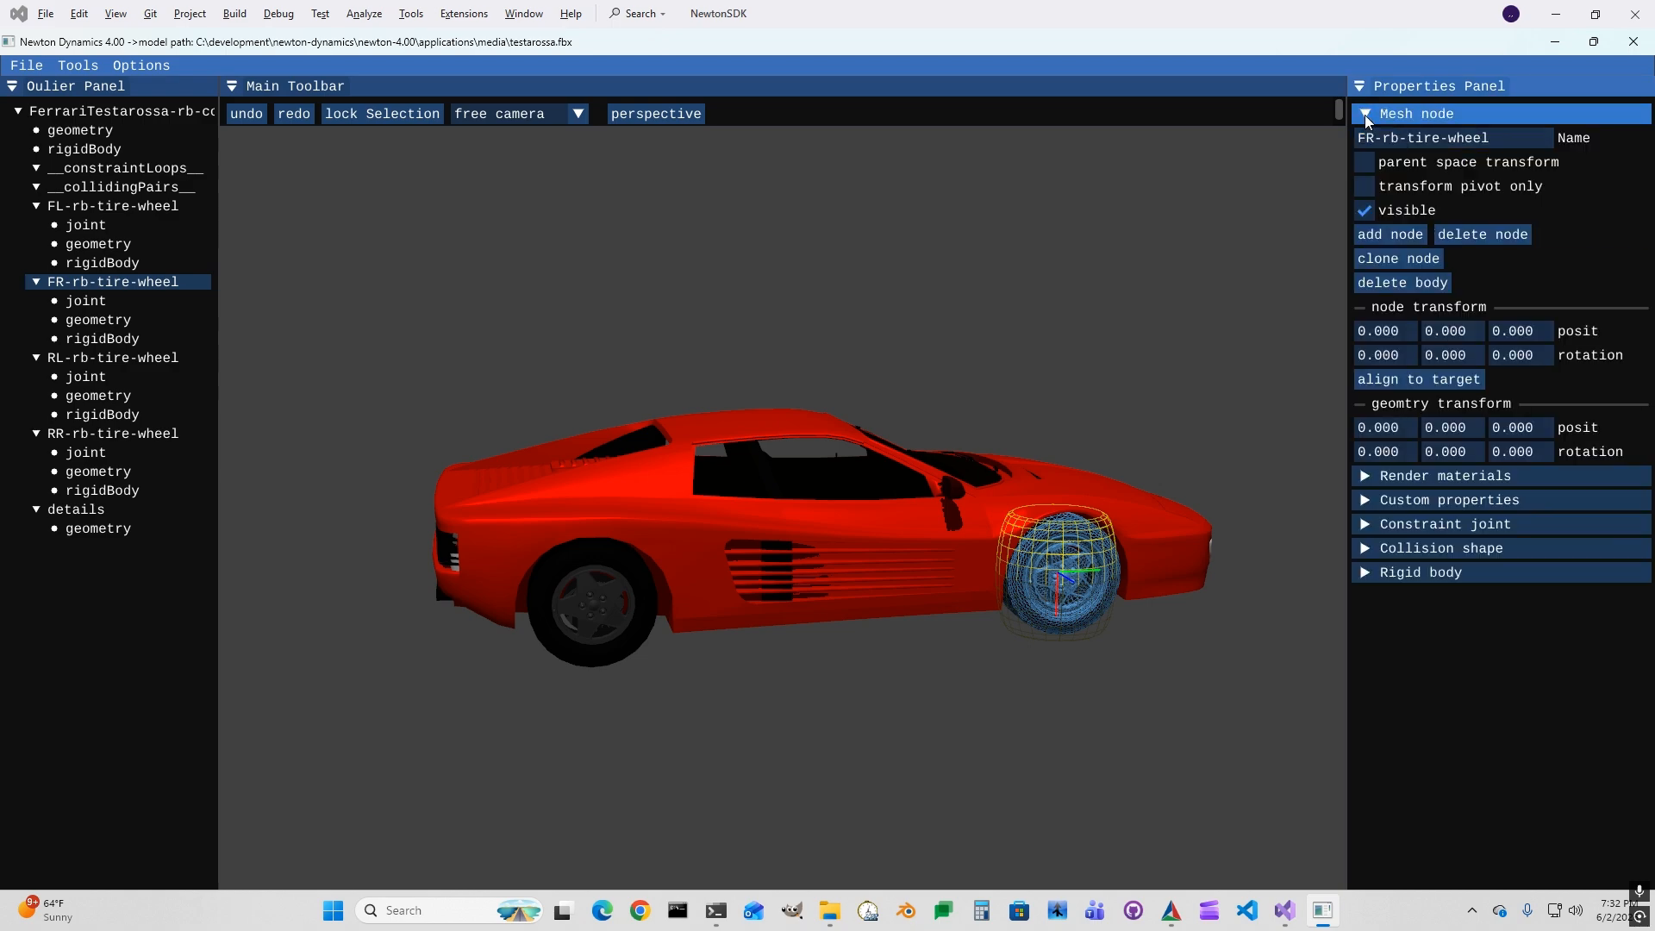
left_click(1365, 187)
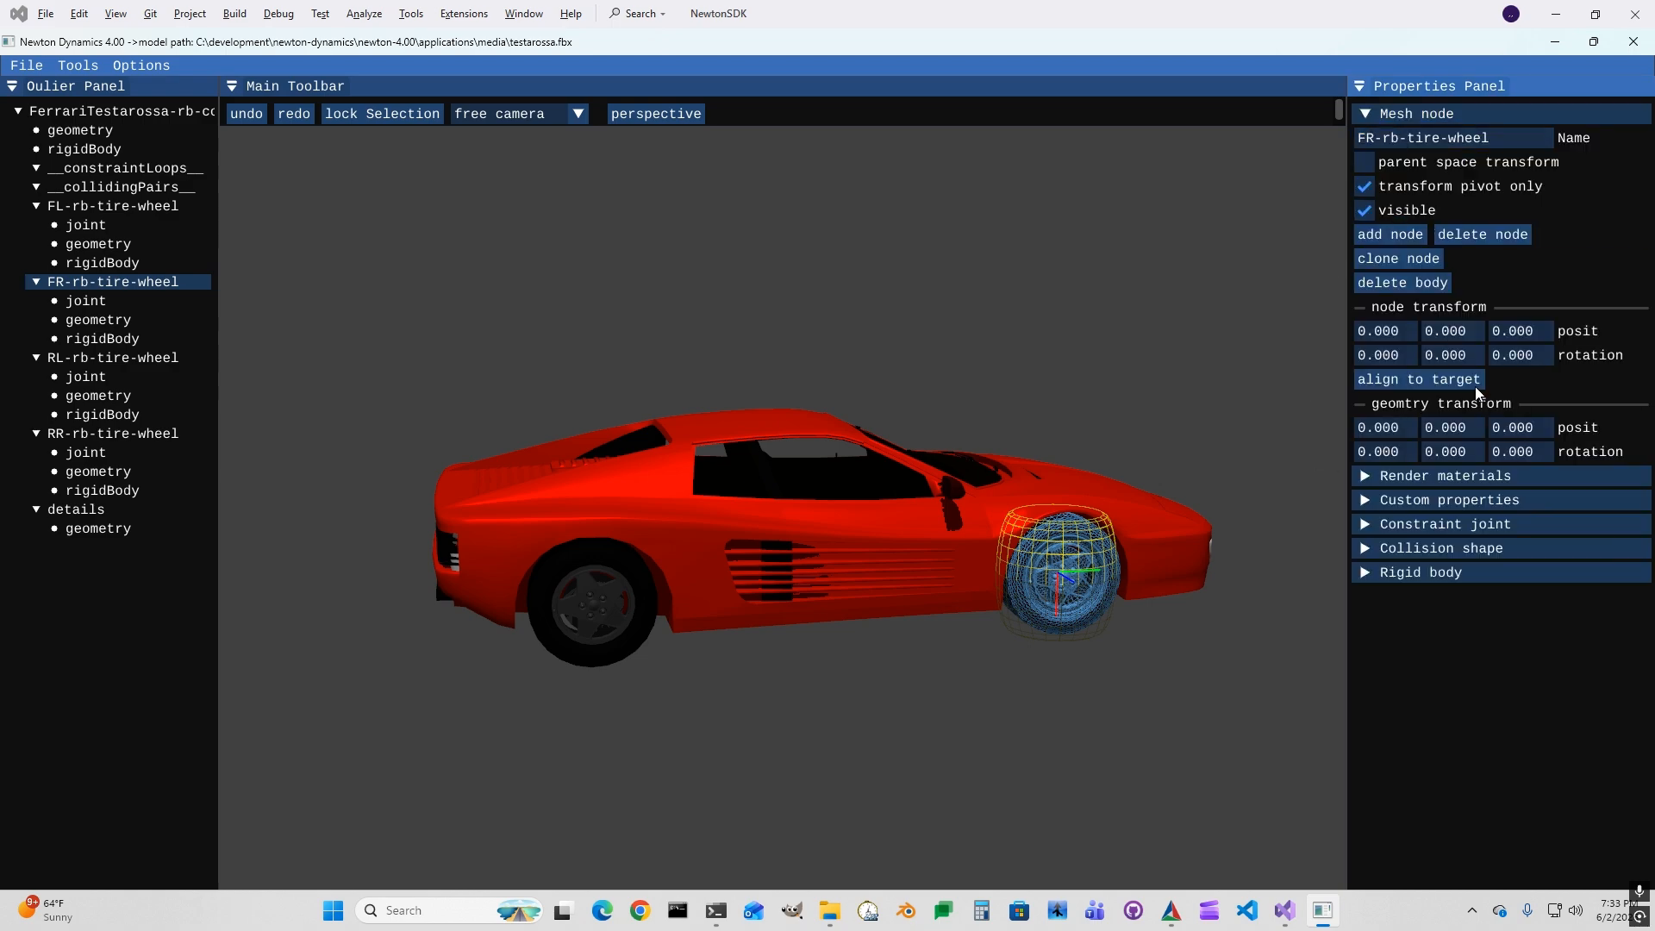
- Rotate the front-right wheel's pivot about its Y and X axes using the node transform
left_click(1472, 356)
key("BackSpace")
left_click(1473, 355)
key("BackSpace")
type("1")
left_click(1404, 355)
key("BackSpace")
key("Return")
- Rotate the rear-right wheel's pivot by -90 degrees on Y and 90 degrees on X
left_click(632, 645)
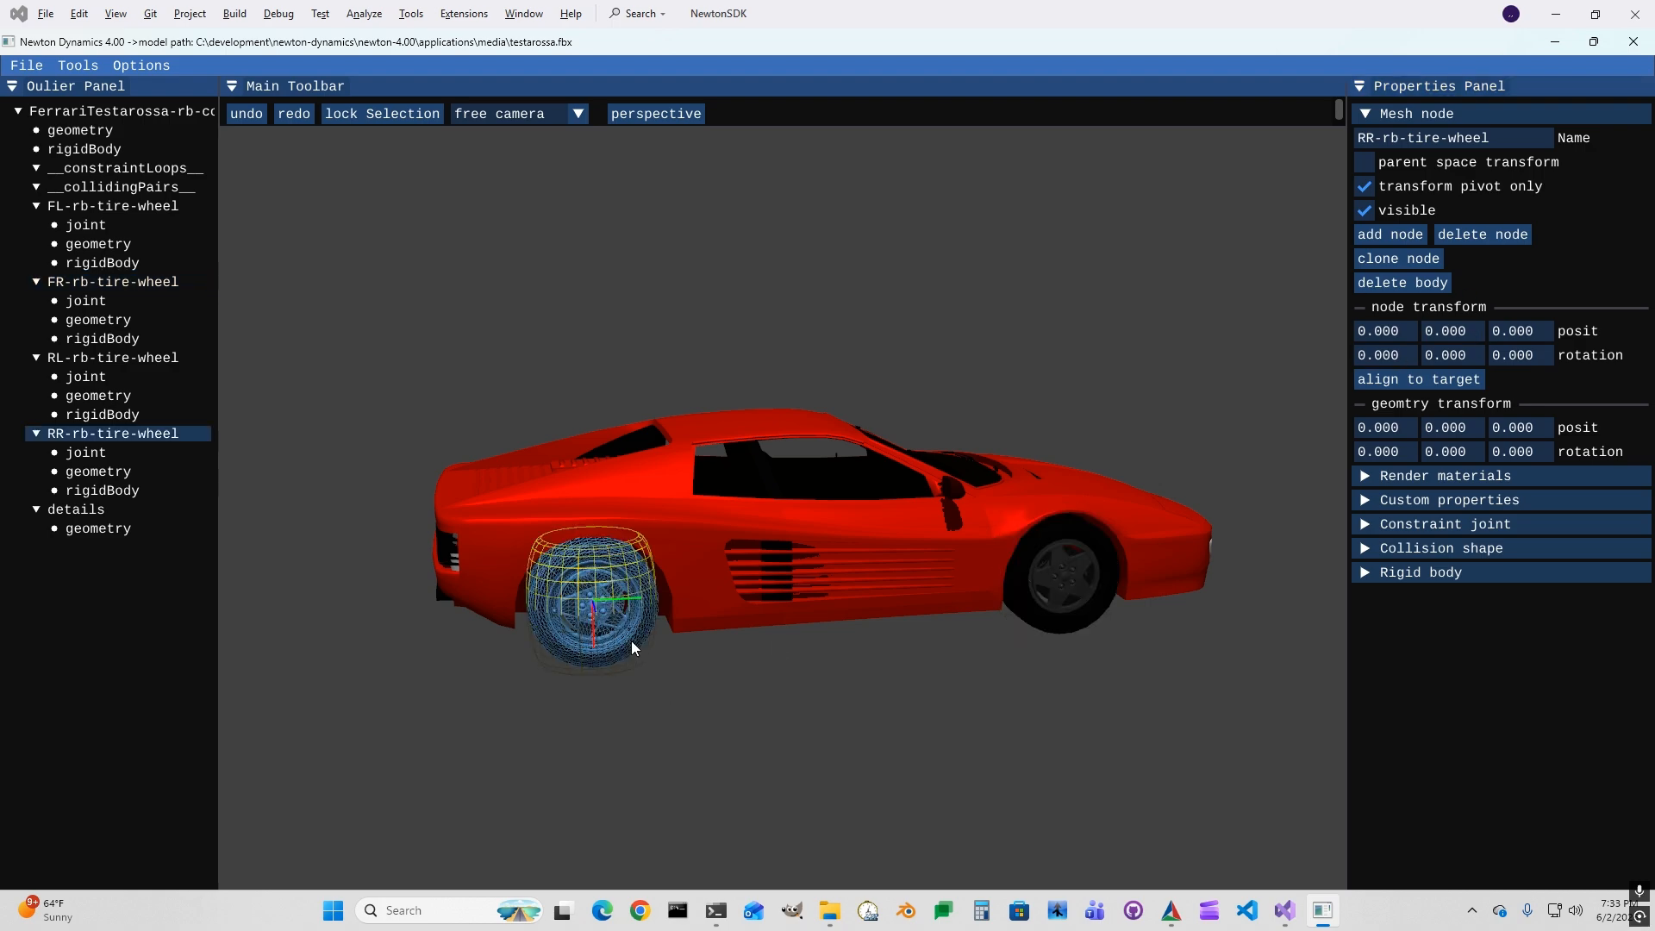
left_click(1460, 355)
type("-90")
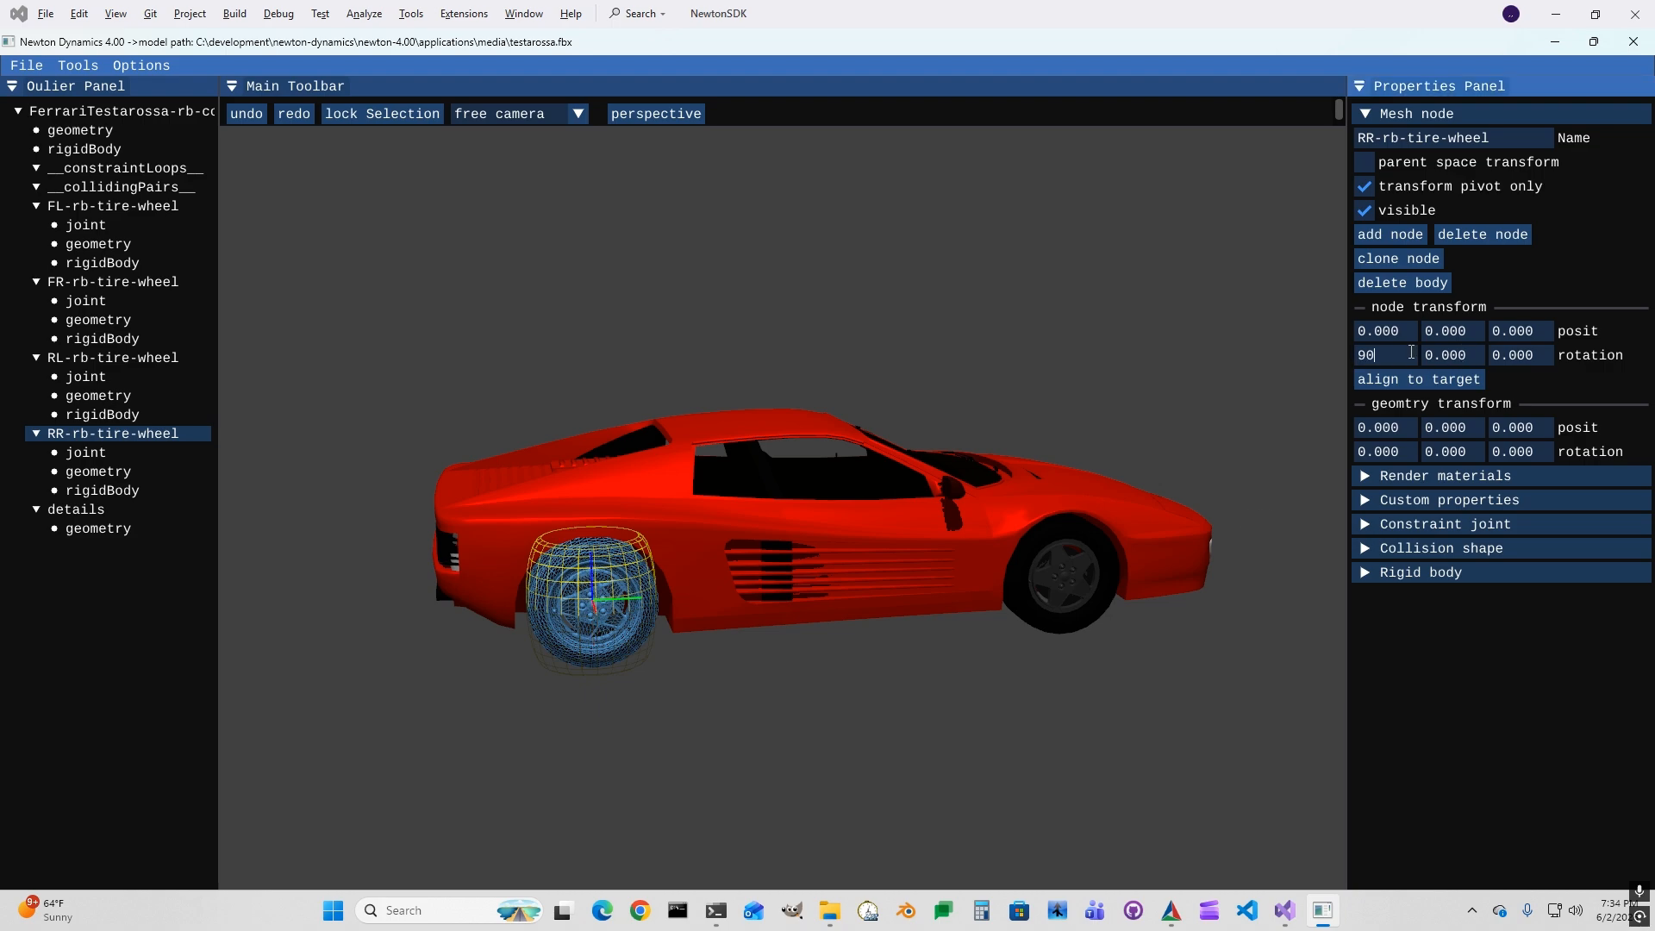
key("Return")
- Rotate the rear-left wheel's pivot by 90 degrees on Y and 90 degrees on X
left_click_drag(1065, 622, 848, 650)
left_click(848, 649)
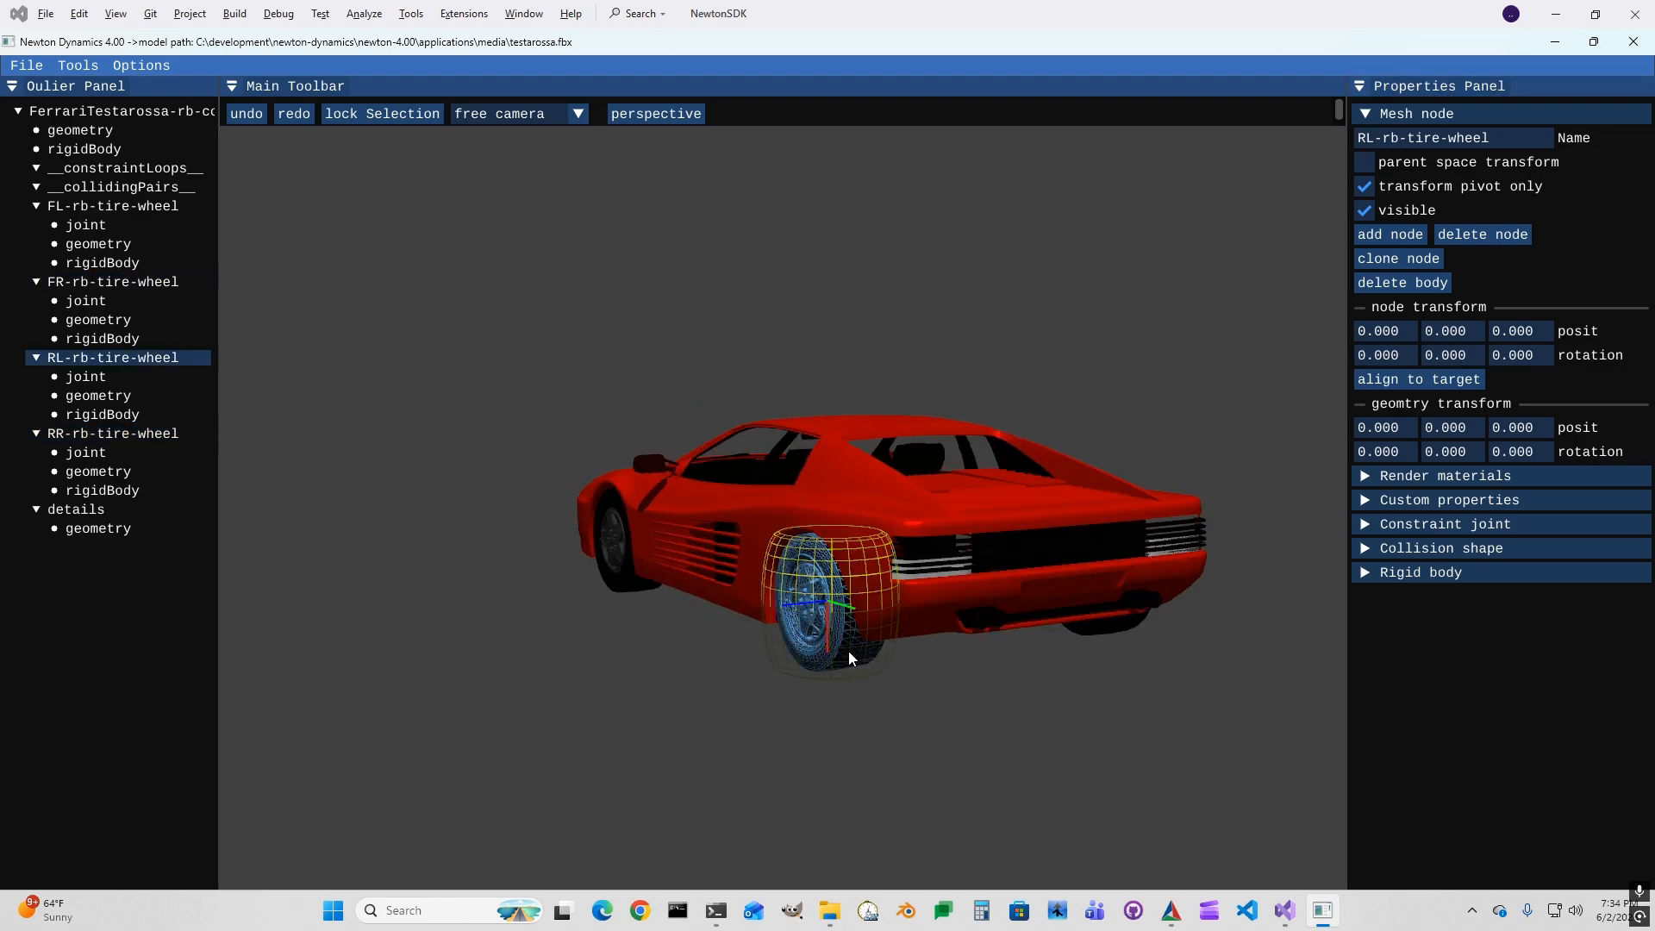
left_click(1475, 355)
type("90")
key("Return")
left_click(1403, 357)
type("90")
key("Return")
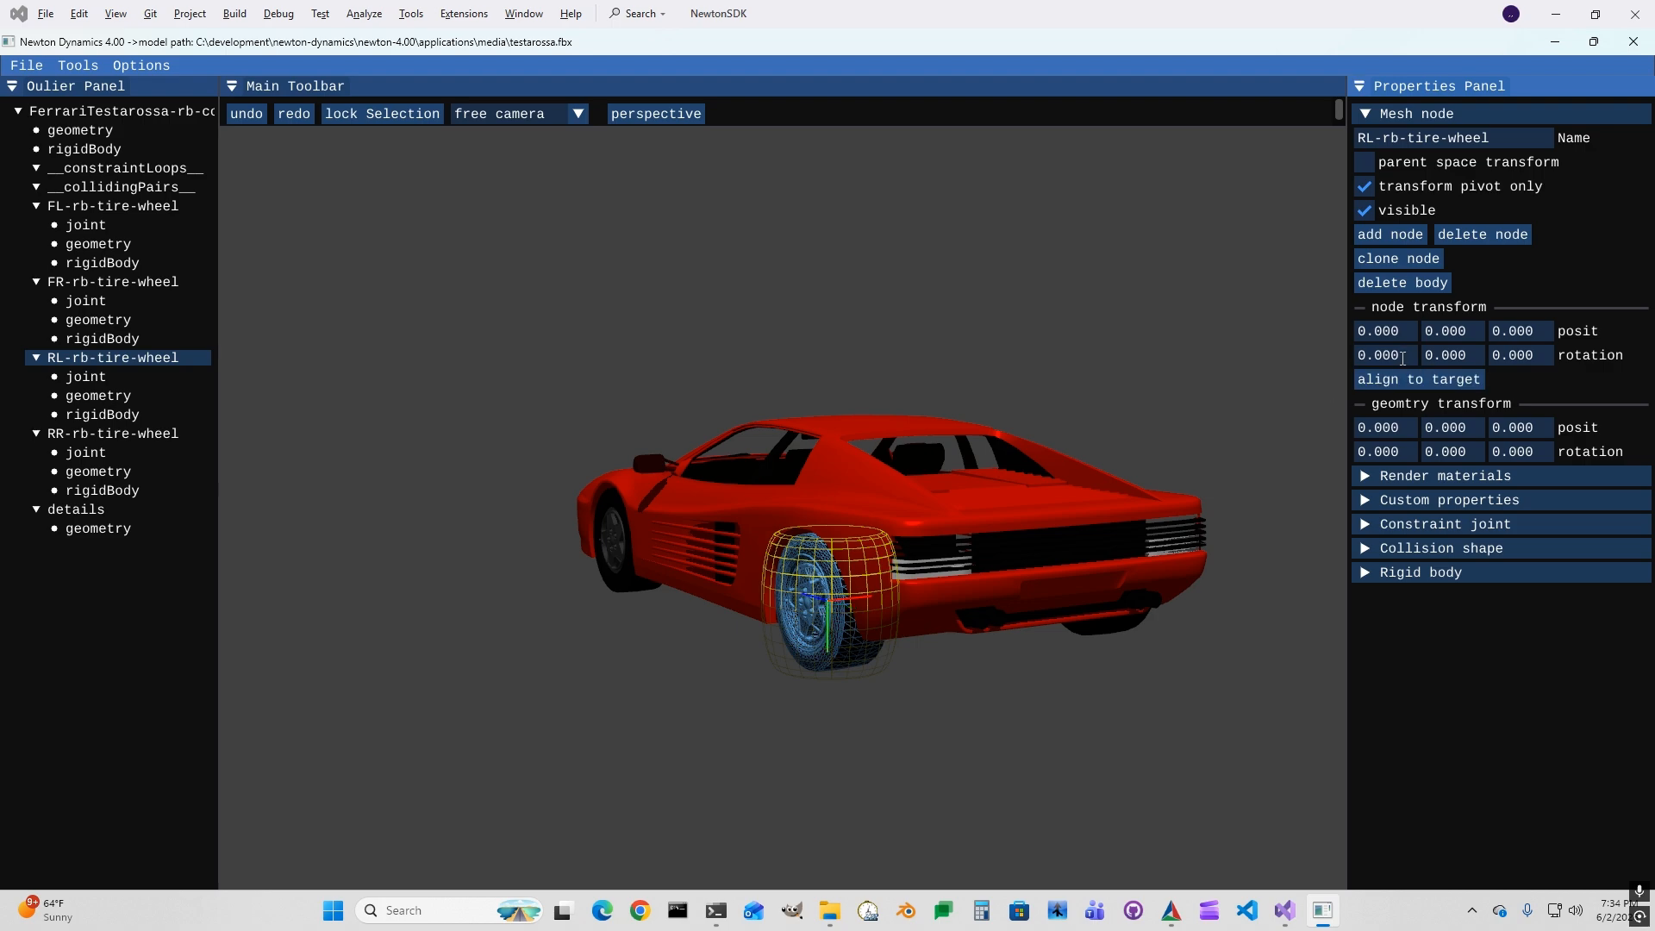
key("Return")
- Rotate the front-left wheel's pivot by -90 degrees on Y and 90 degrees on X
left_click(622, 576)
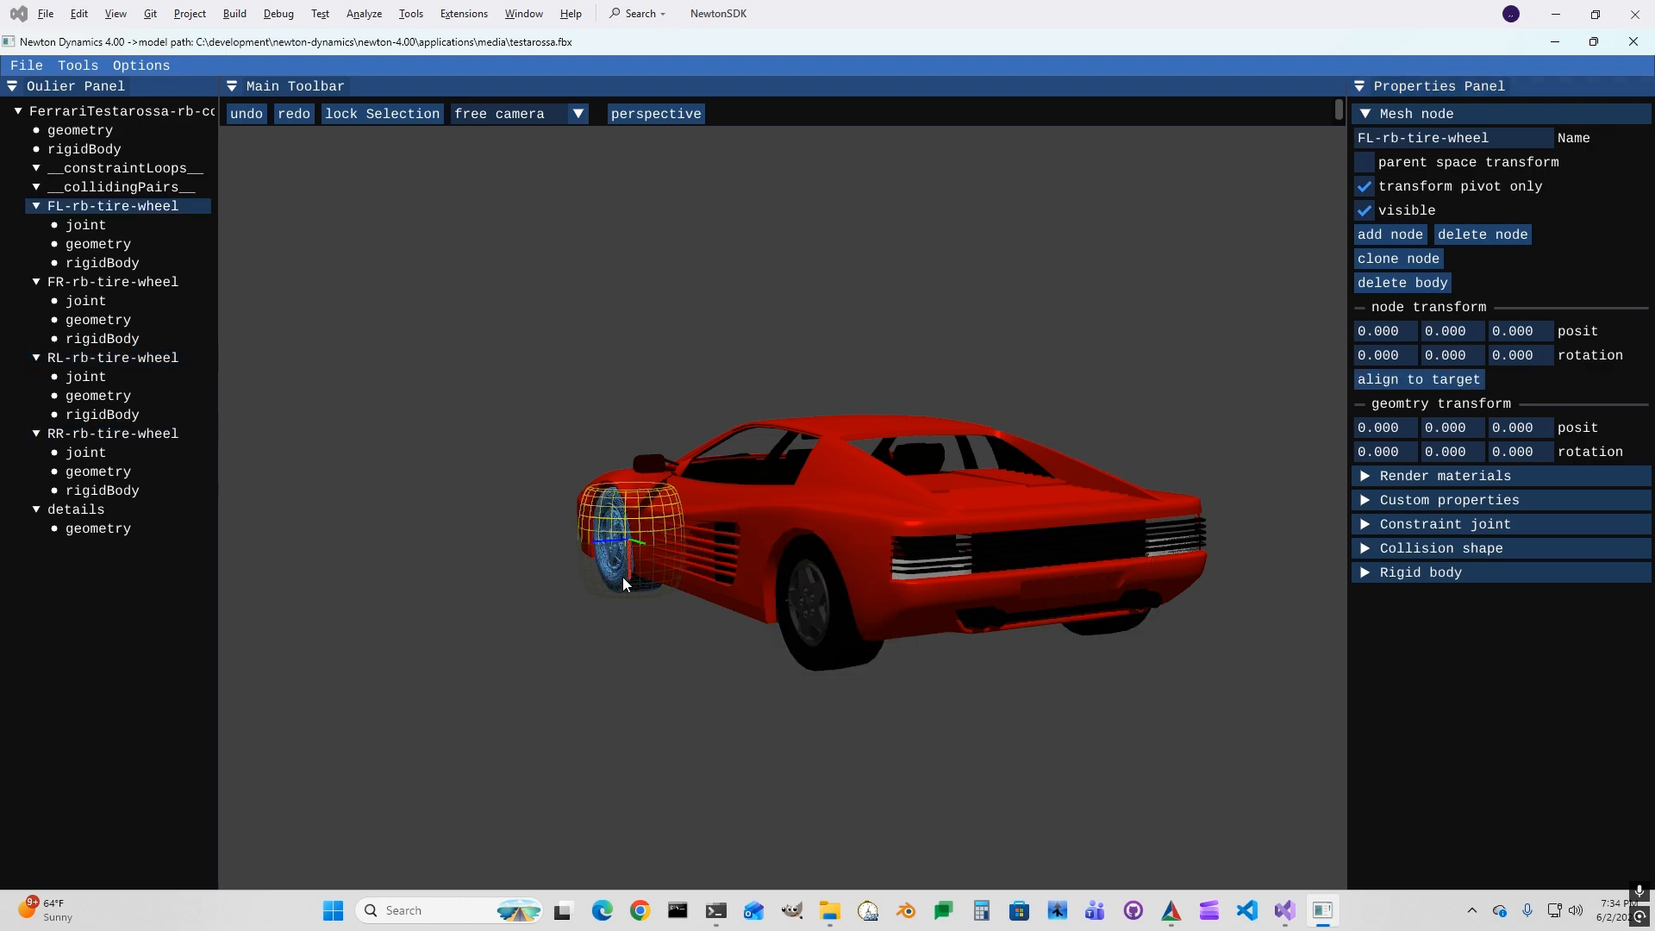
left_click(1476, 353)
type("-90")
key("Return")
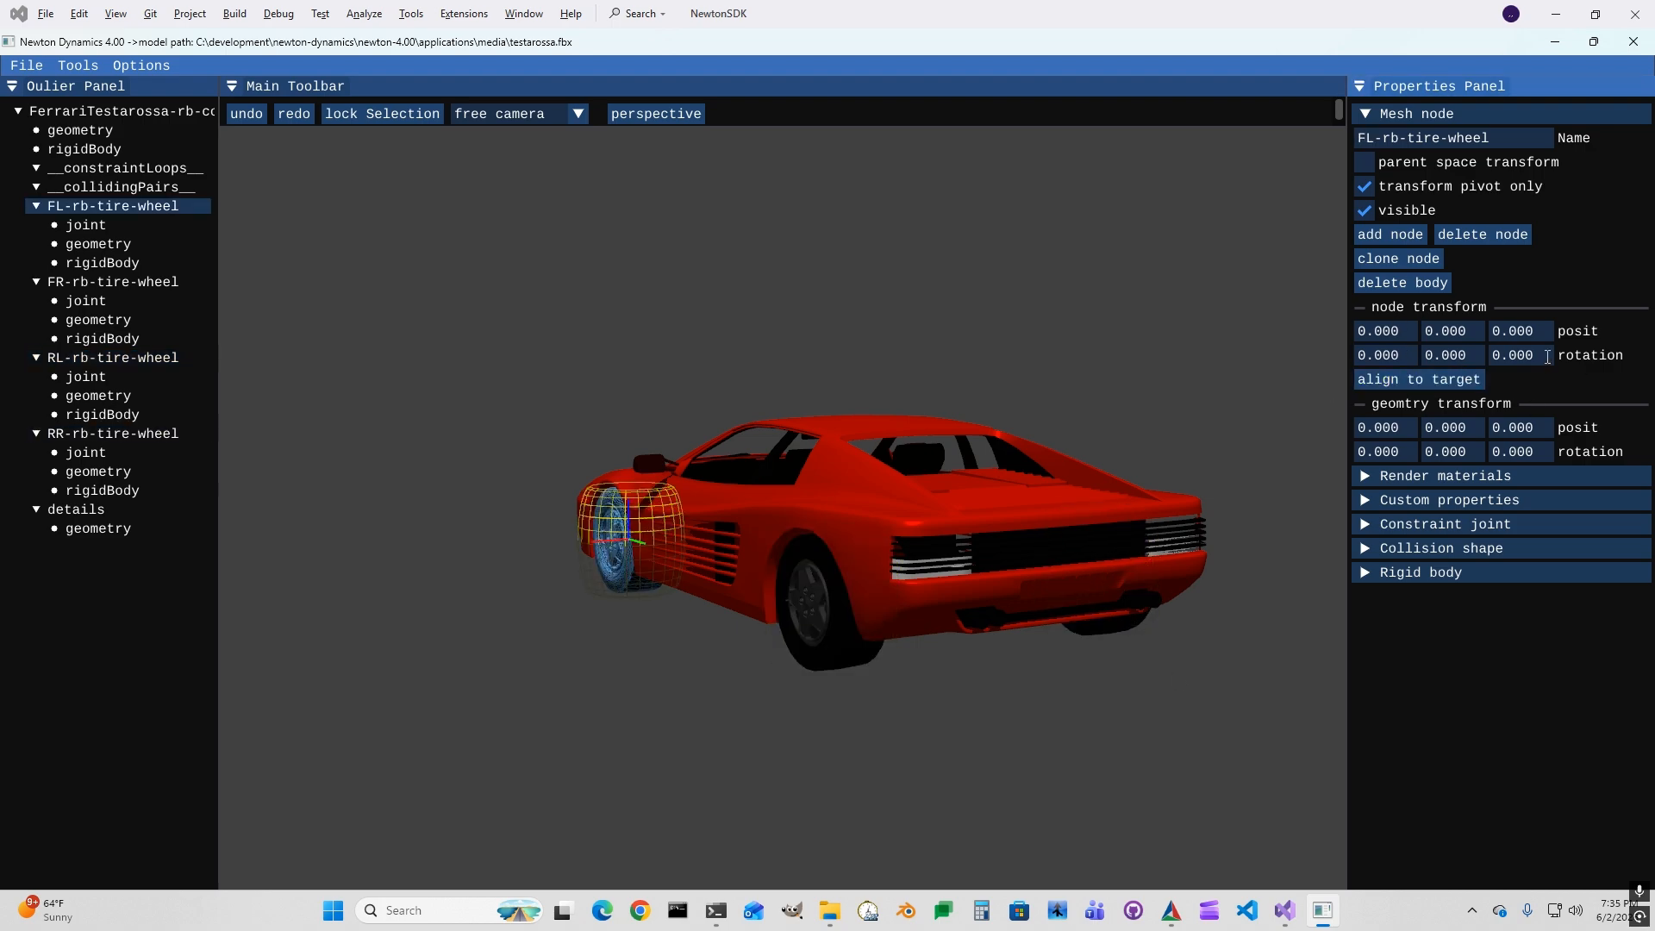
left_click(626, 581)
left_click(1410, 357)
type("90")
key("Return")
- Select the other wheels one after another to check their pivot orientation, ending with the front-right wheel
left_click(826, 647)
left_click(1106, 626)
left_click_drag(603, 679, 1009, 680)
left_click(849, 594)
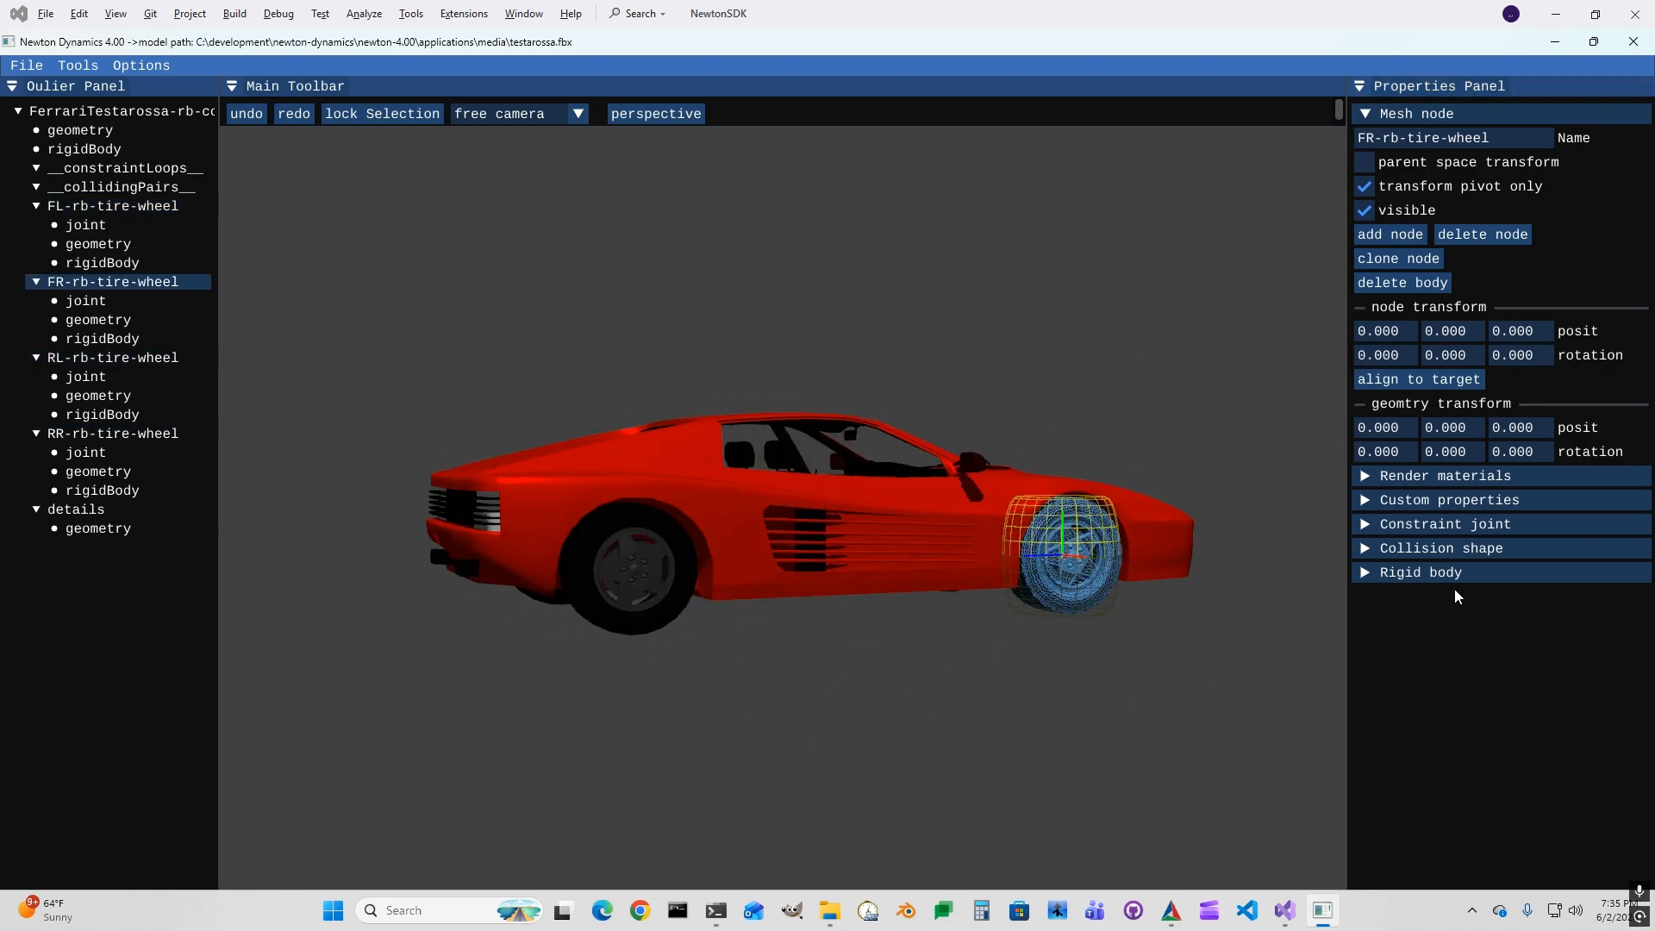
- Show the front-right wheel's collision shape settings in parent space and turn on the collision pivot display
left_click(1368, 550)
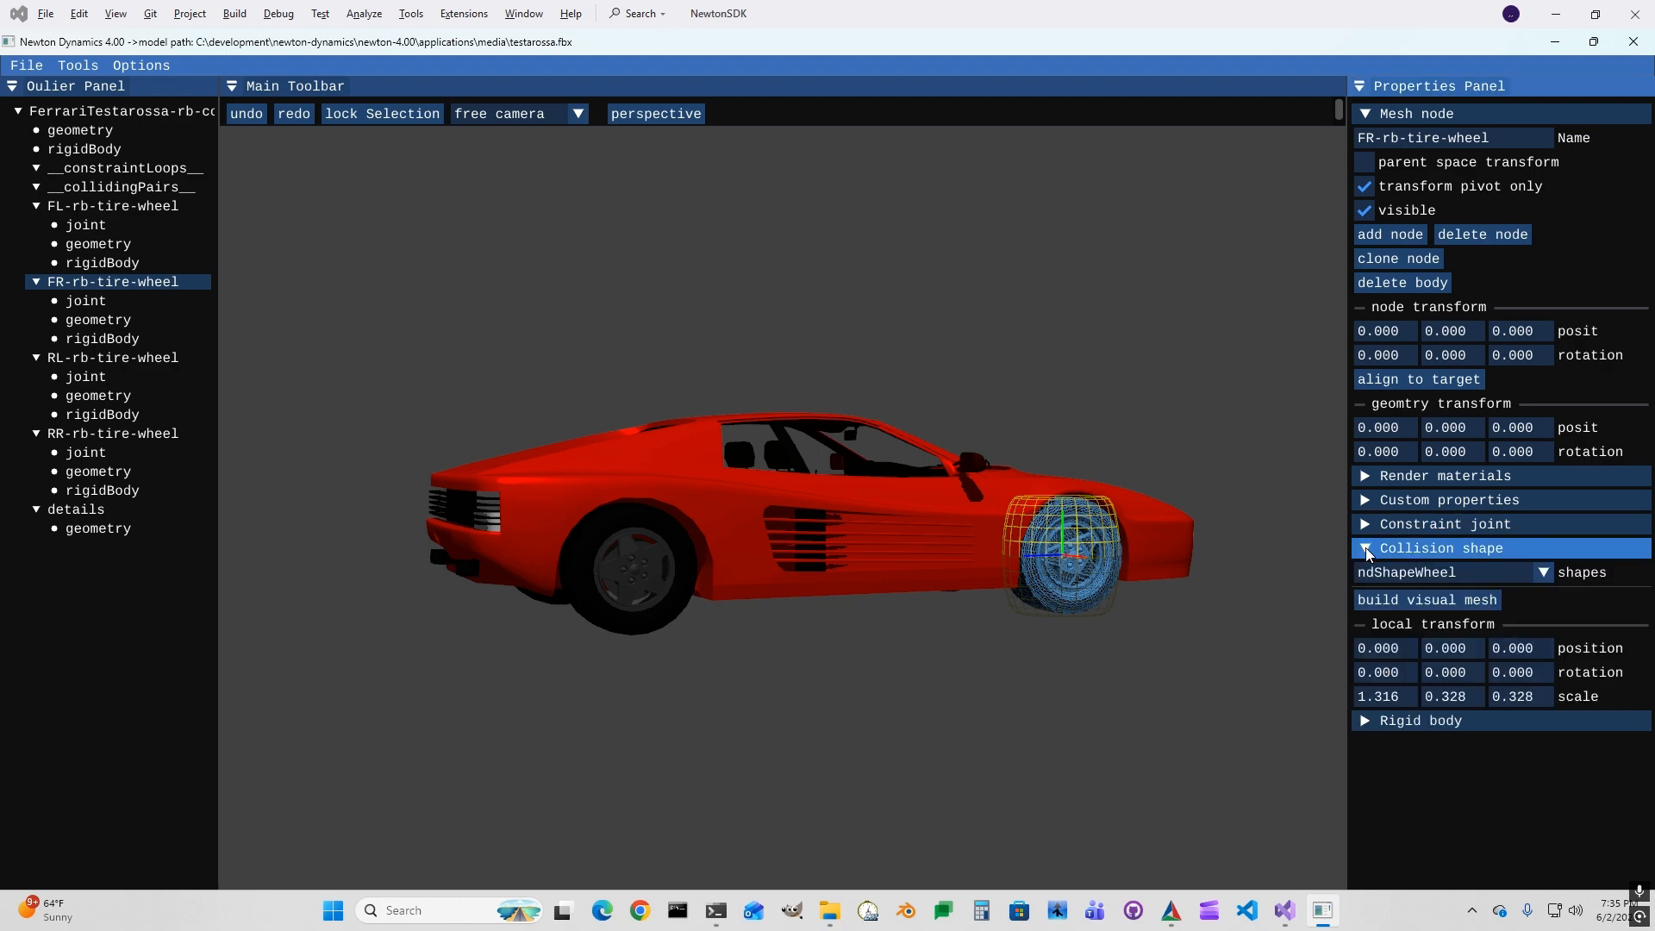
left_click(1364, 163)
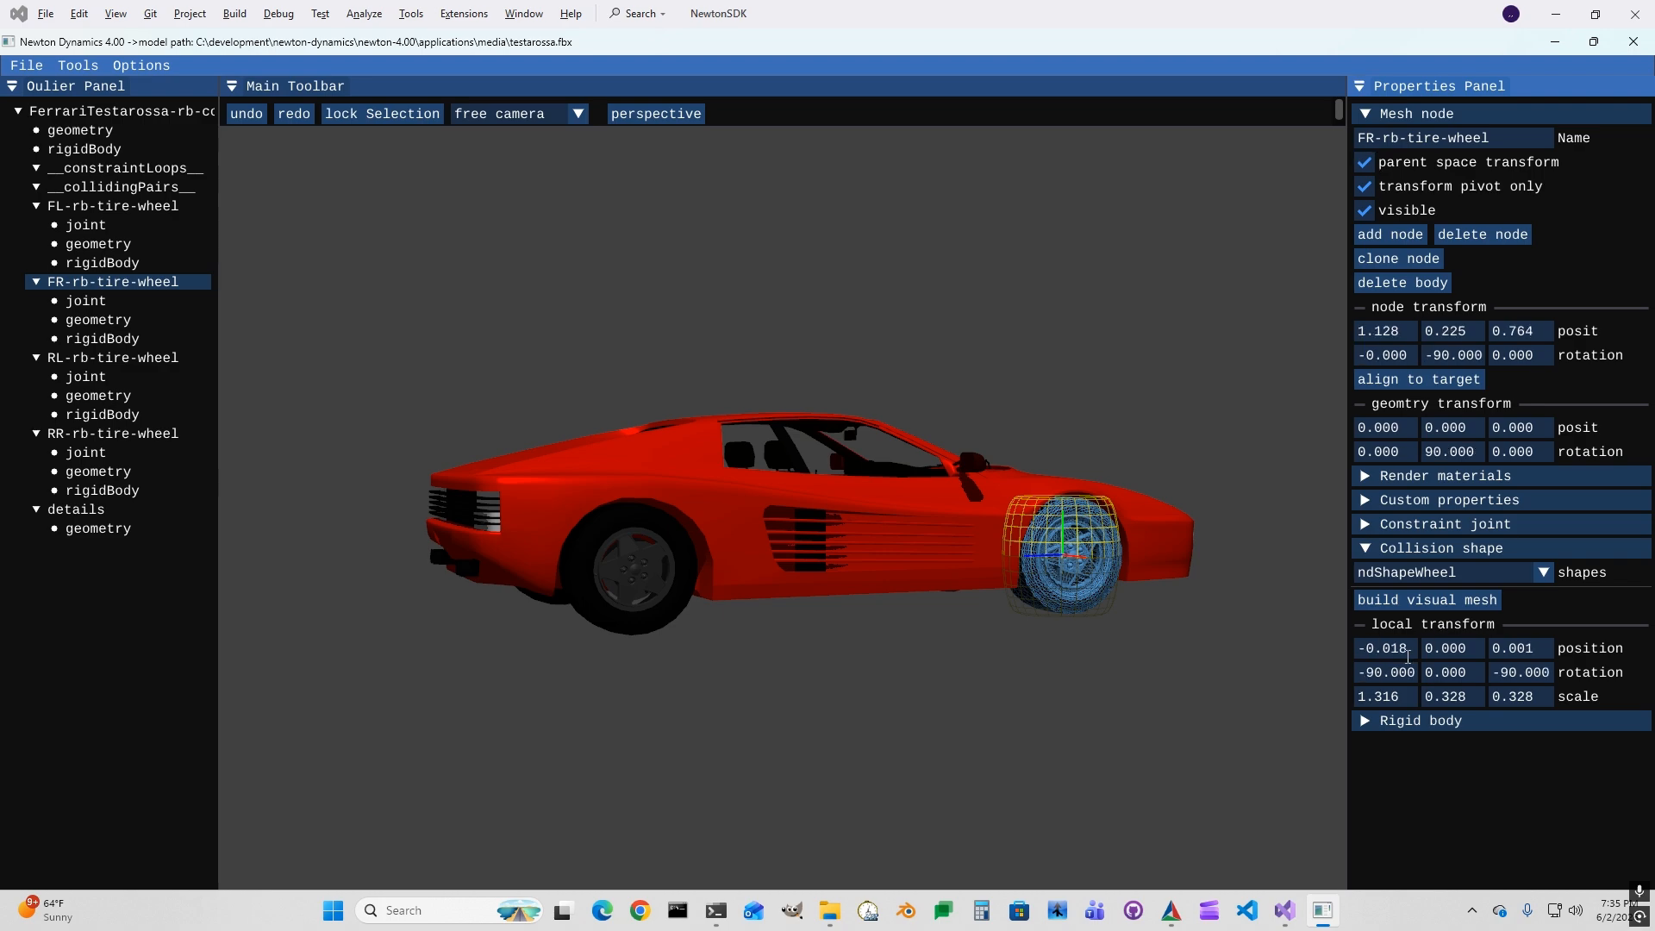
key("BackSpace")
left_click(1531, 673)
left_click(140, 66)
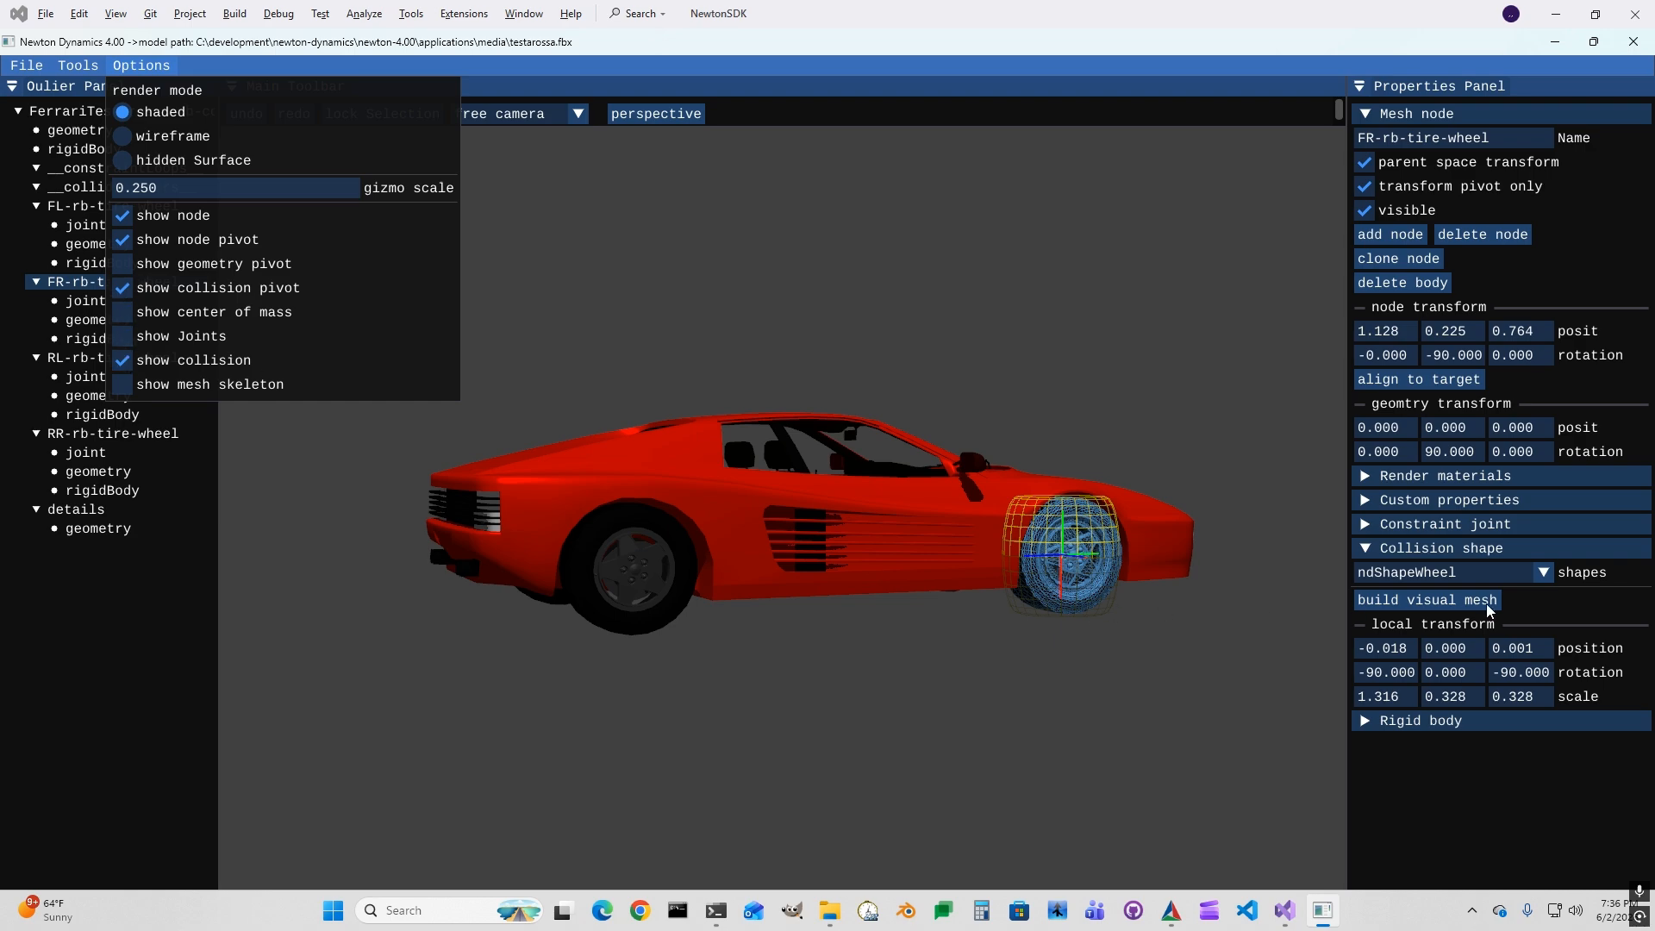
- Set the X and Z rotation of the front-right wheel's collision shape to 0
left_click(1409, 672)
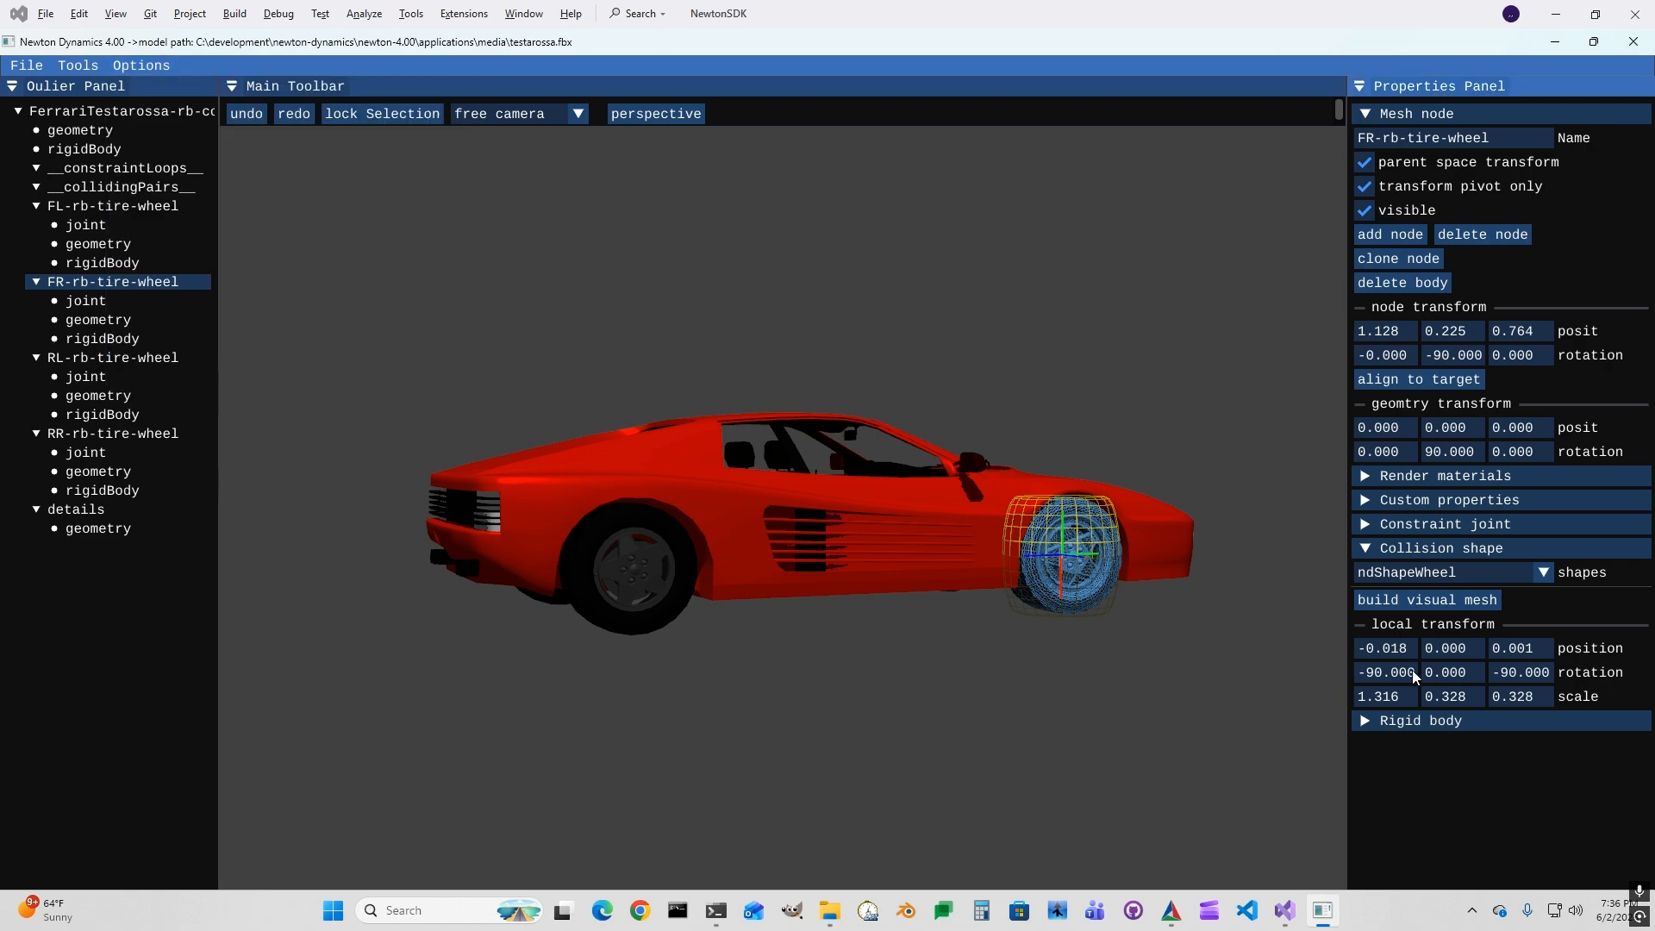
left_click(1410, 673)
key("BackSpace")
double_click(1517, 674)
key("BackSpace")
type("0")
key("Return")
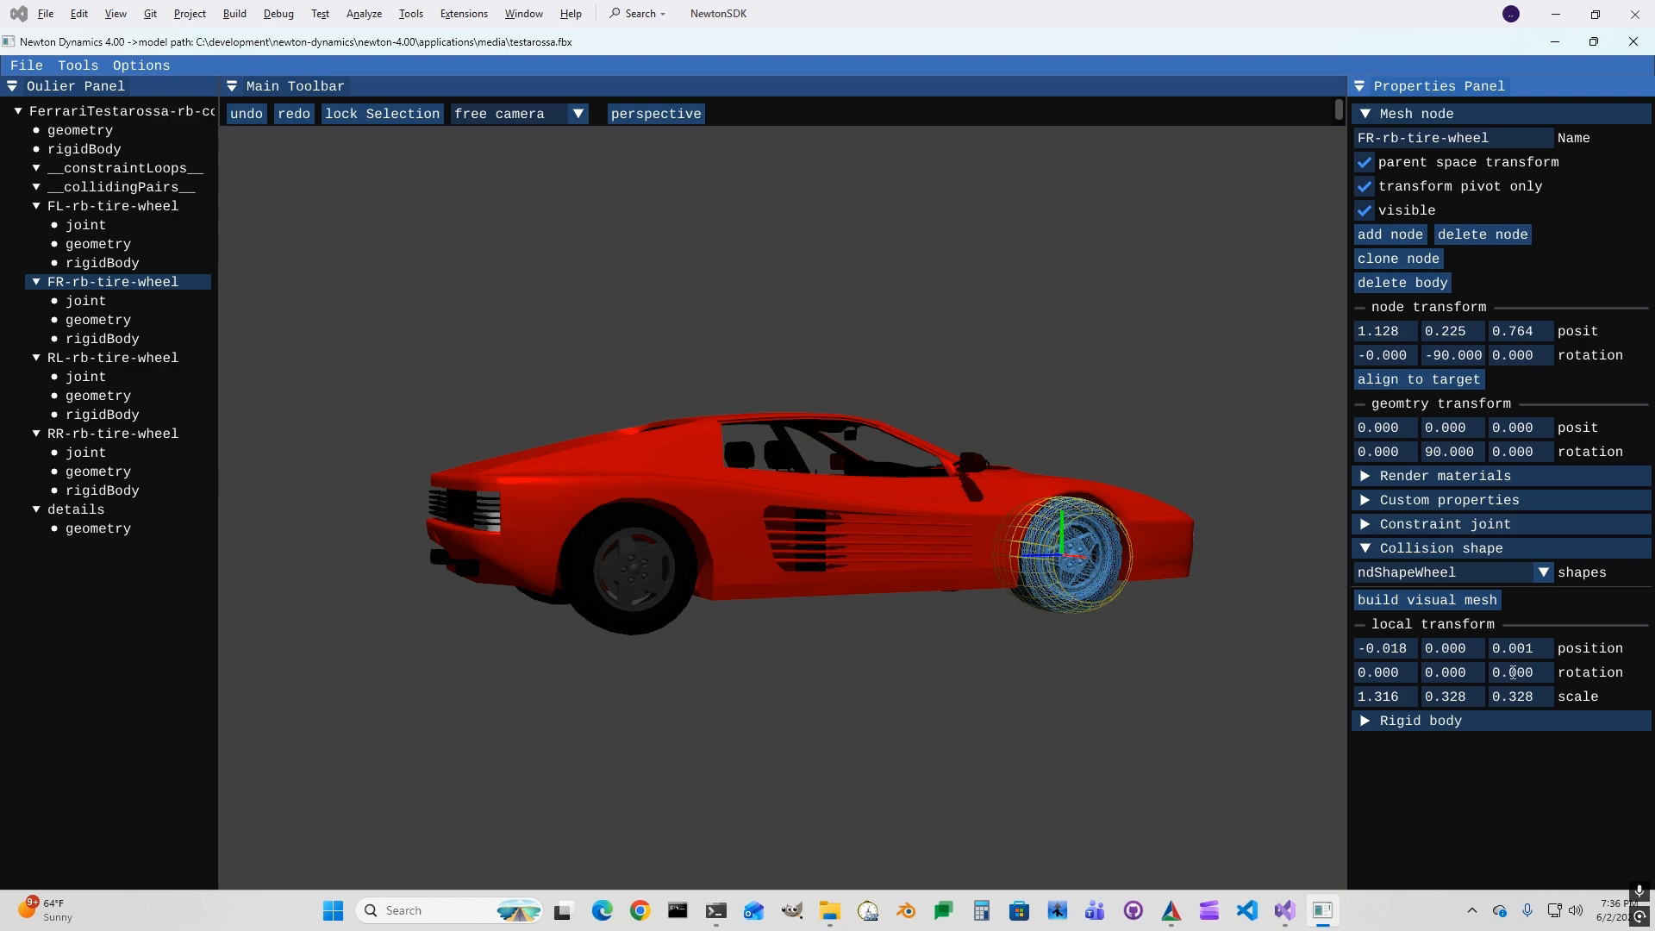
- Reapply the ndShapeWheel collision shape to the front-right wheel so it is refitted to the tire
right_click_drag(1259, 687, 1150, 673)
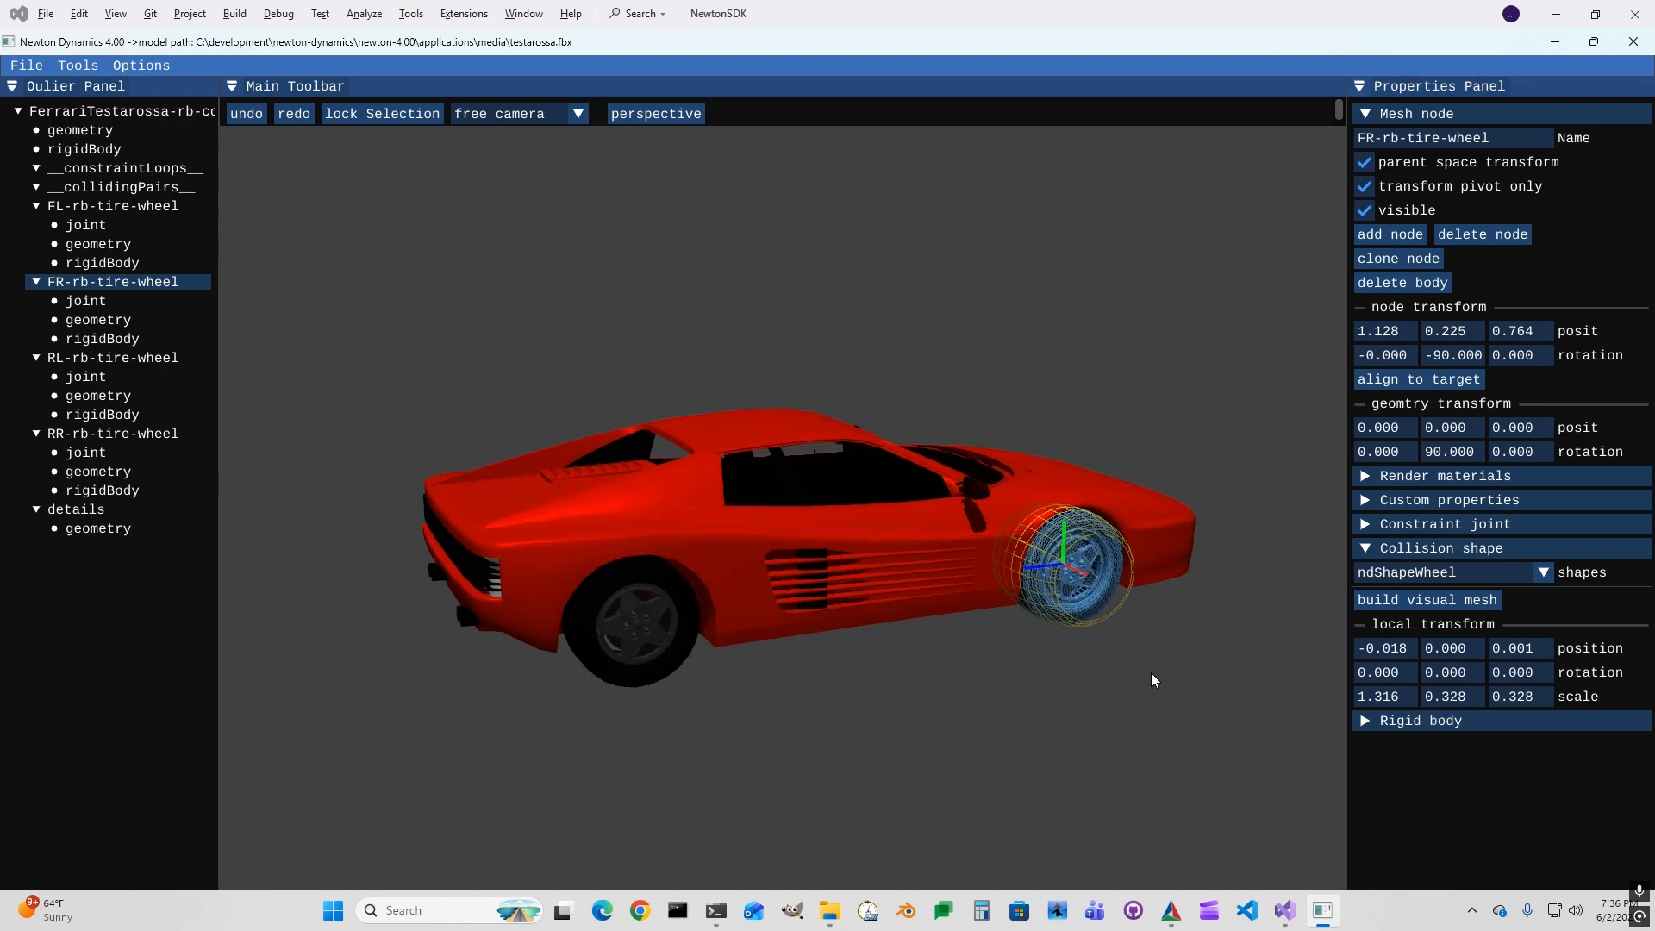
left_click(1543, 572)
left_click(1444, 711)
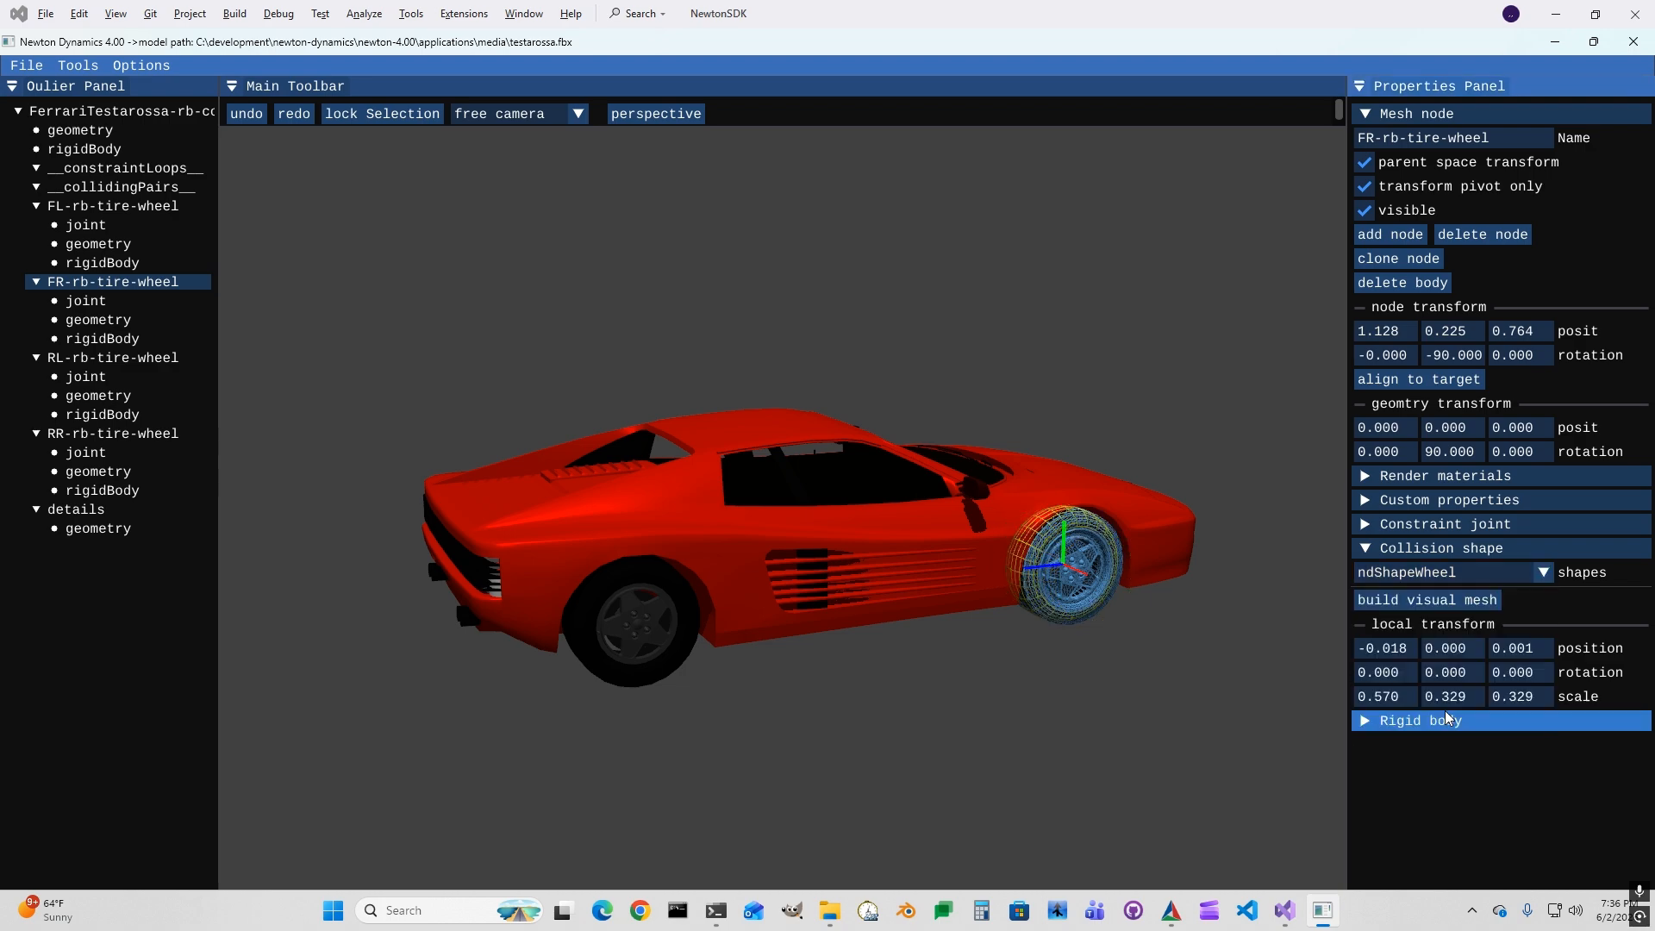
- Set the rear-right wheel's collision rotation to 0 on all axes and reapply its ndShapeWheel shape
left_click(678, 653)
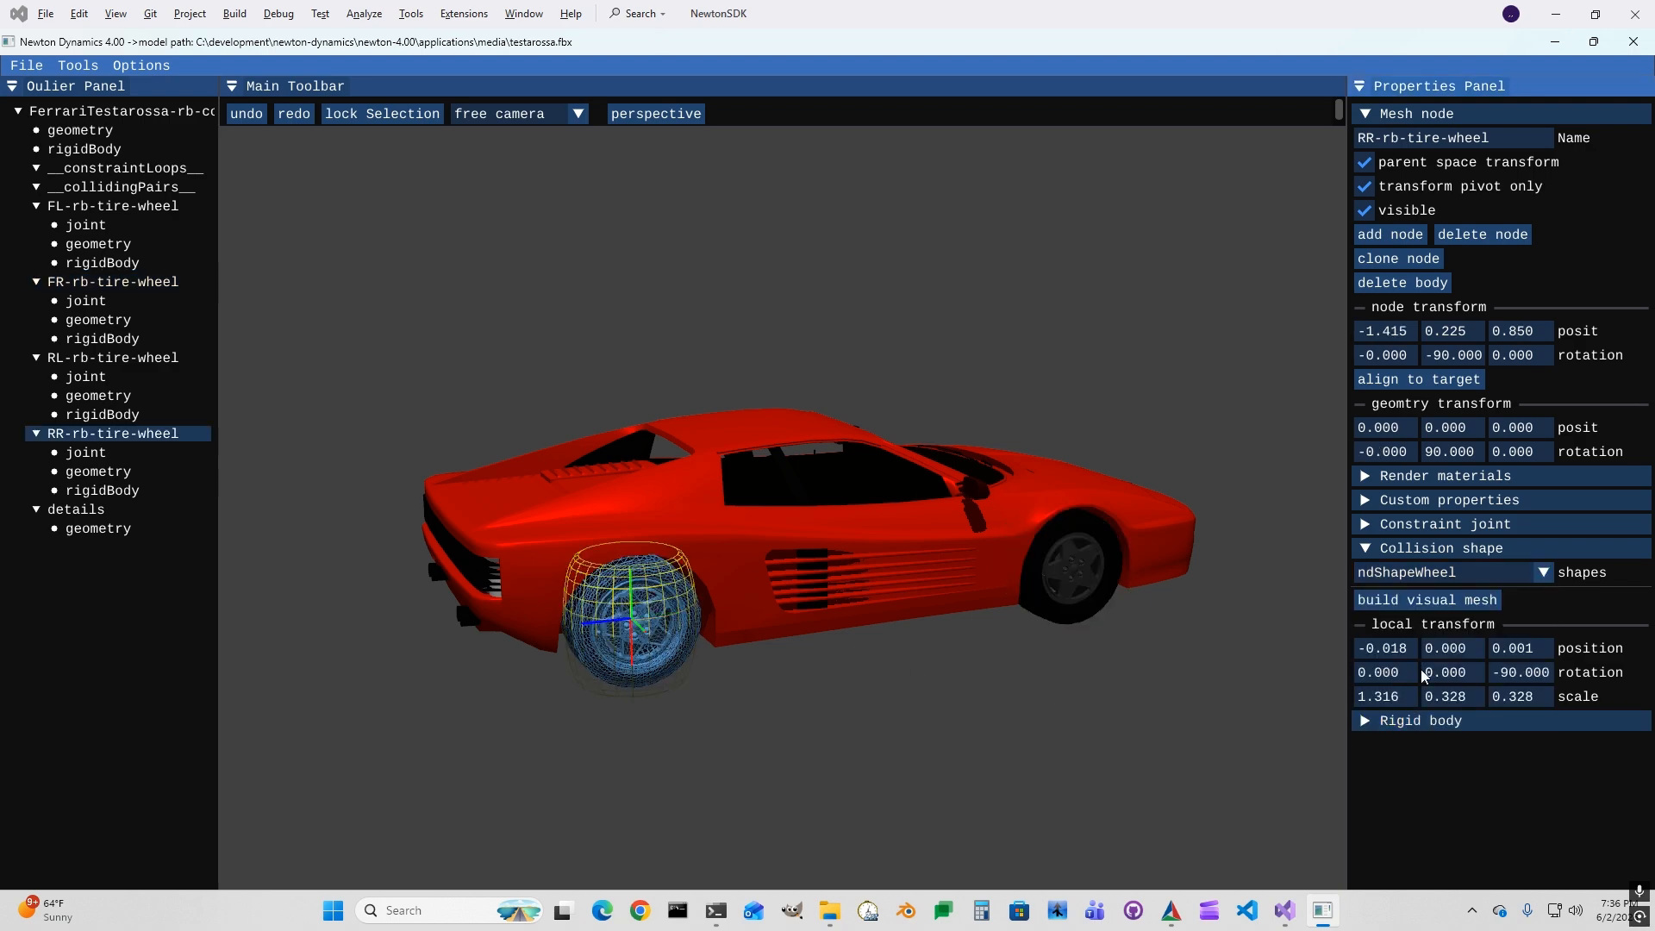
left_click(1426, 572)
left_click(1426, 712)
- Set the rear-left wheel's collision rotation to 0 and reapply its ndShapeWheel shape
right_click_drag(861, 664, 1000, 658)
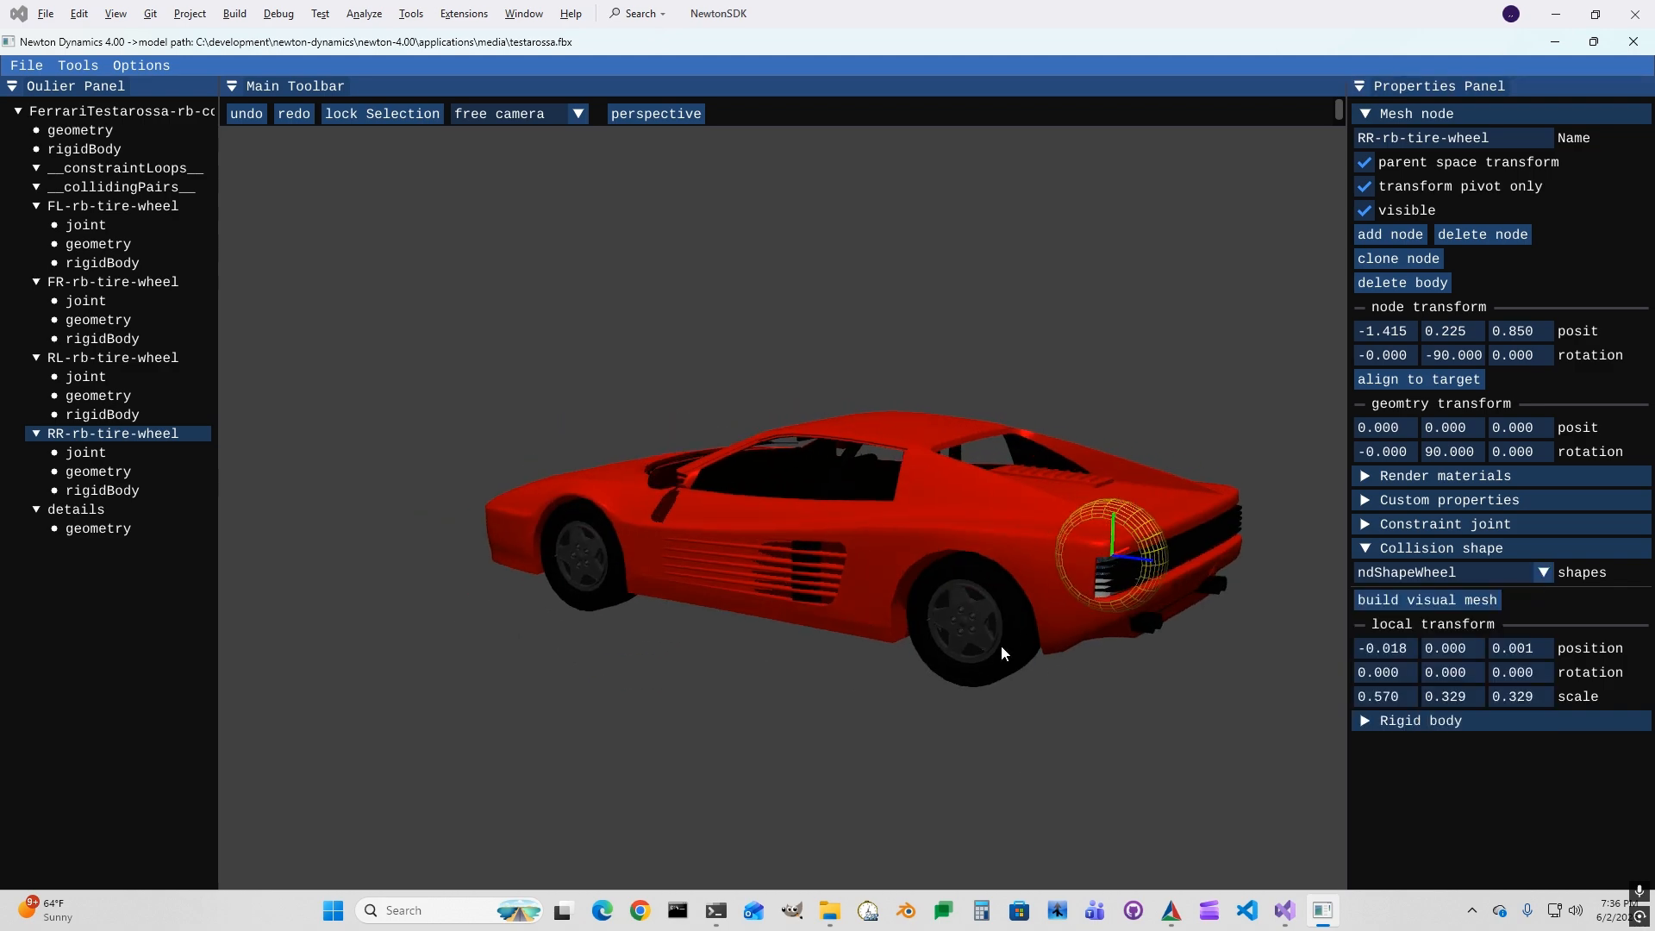
left_click(1001, 658)
left_click(1413, 672)
left_click(1518, 673)
type("0")
key("Return")
left_click(1444, 572)
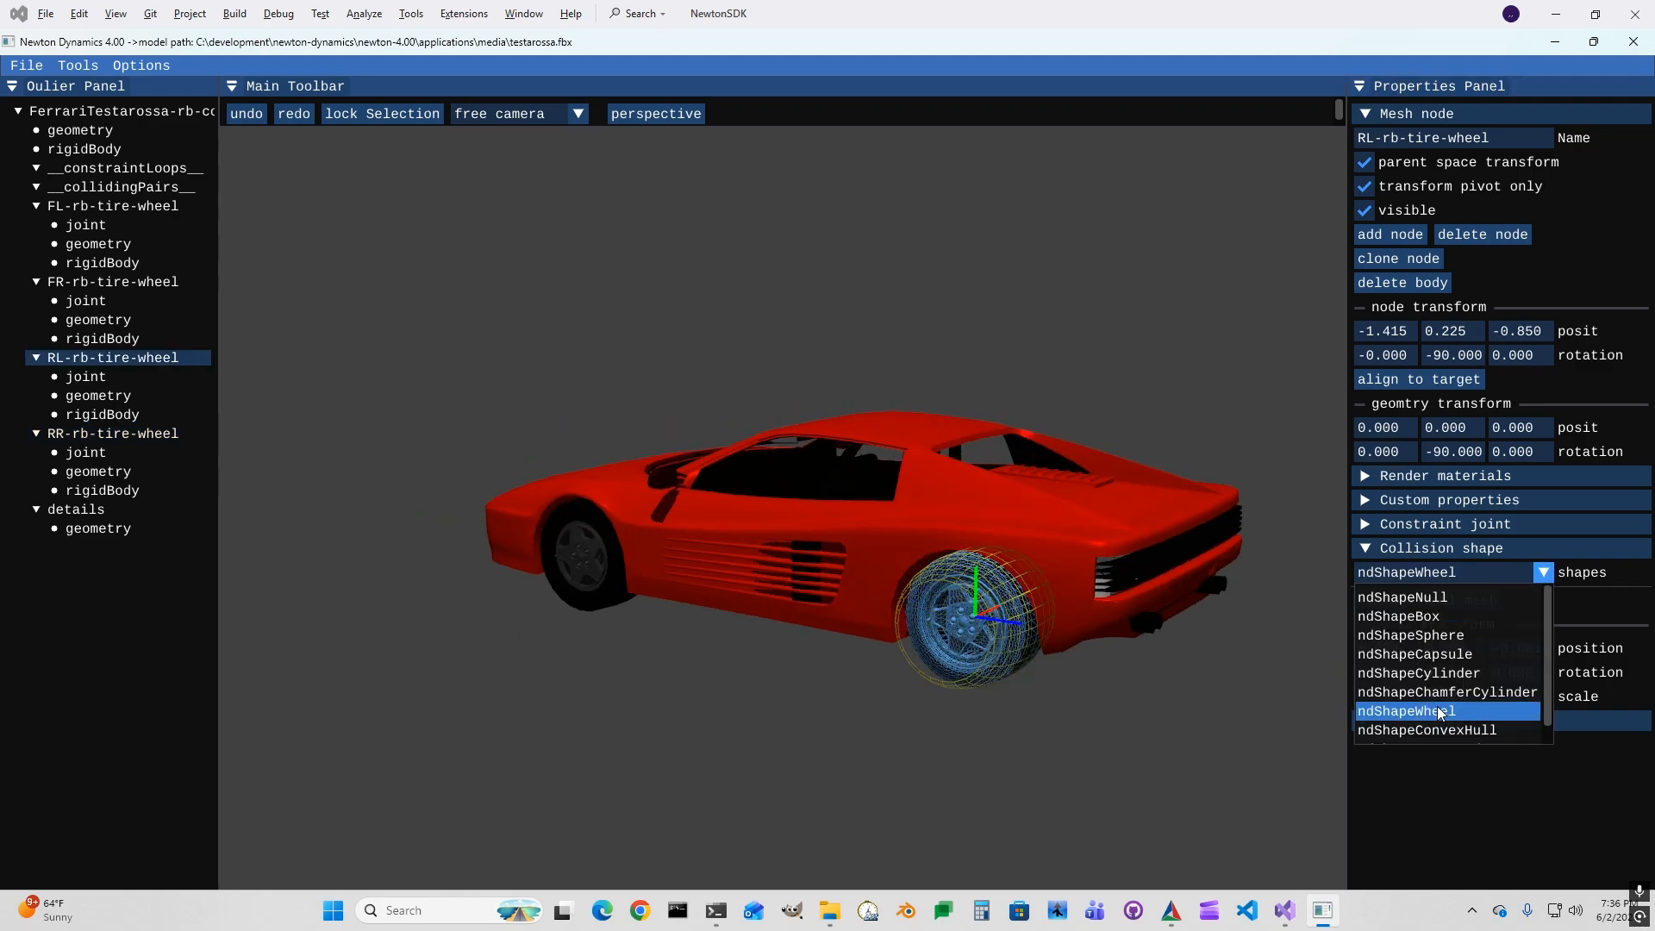
left_click(1437, 712)
- Set the front-left wheel's collision rotation to 0 and reapply its ndShapeWheel shape
left_click(586, 553)
left_click(1413, 676)
type("000")
key("Return")
left_click(1448, 573)
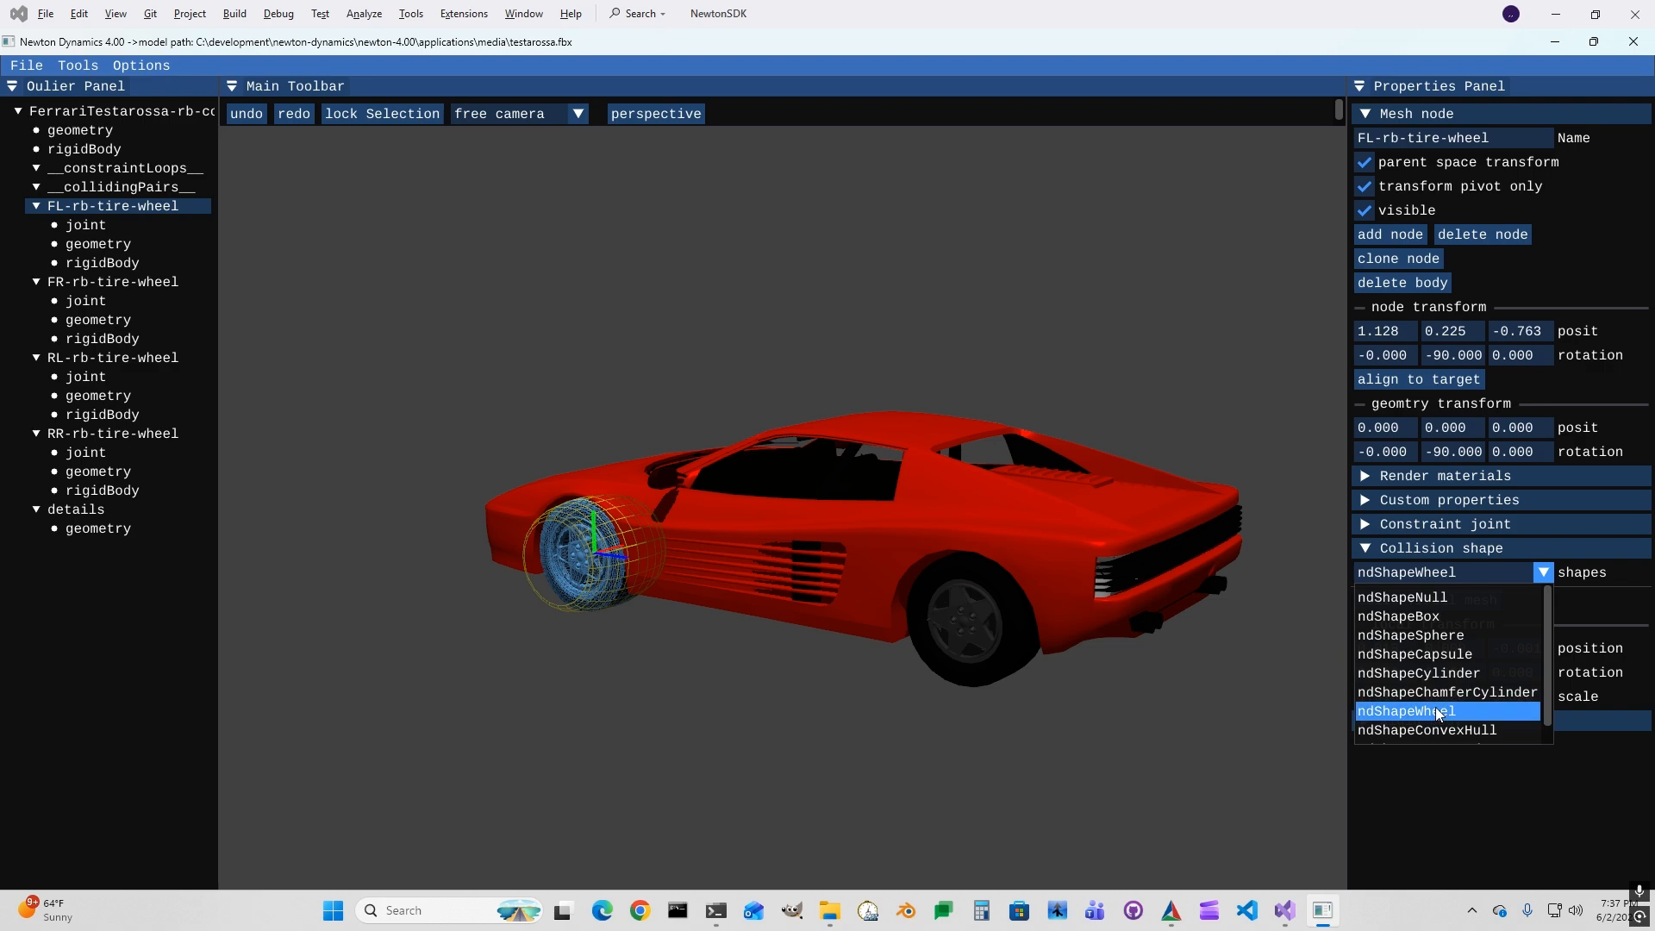
left_click(1437, 712)
- Select the car body, turn off its parent space and pivot-only transform options, and show its rigid body properties
left_click_drag(871, 646, 897, 694)
left_click(1065, 556)
left_click(909, 600)
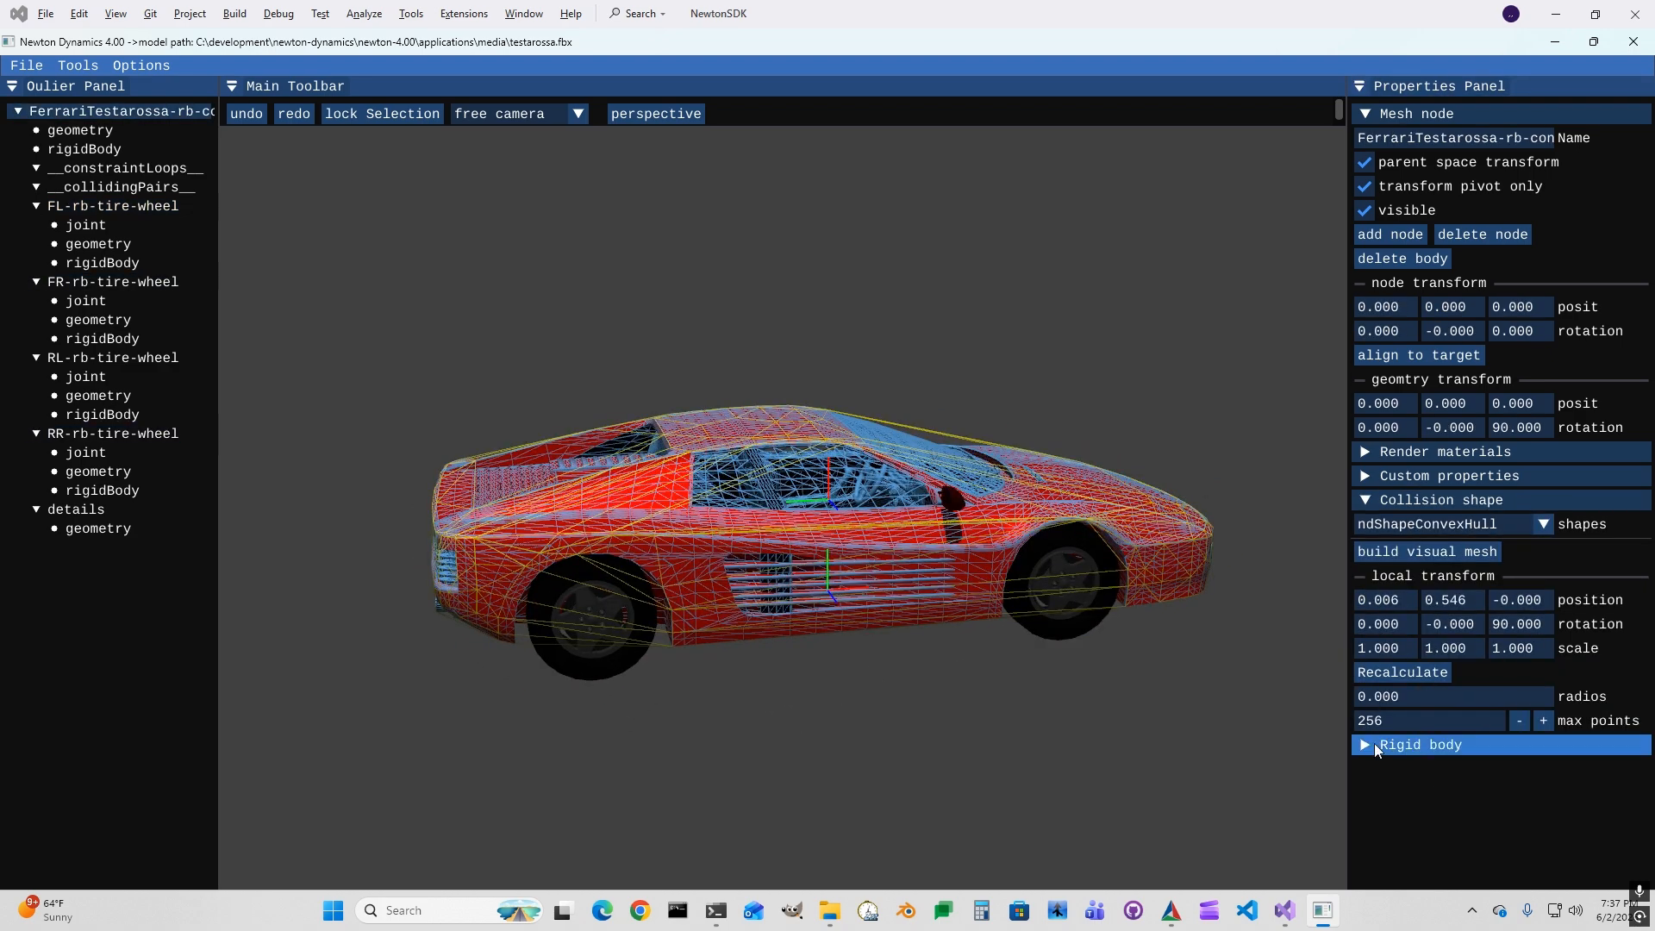
left_click(1365, 162)
left_click(1365, 186)
left_click(1379, 113)
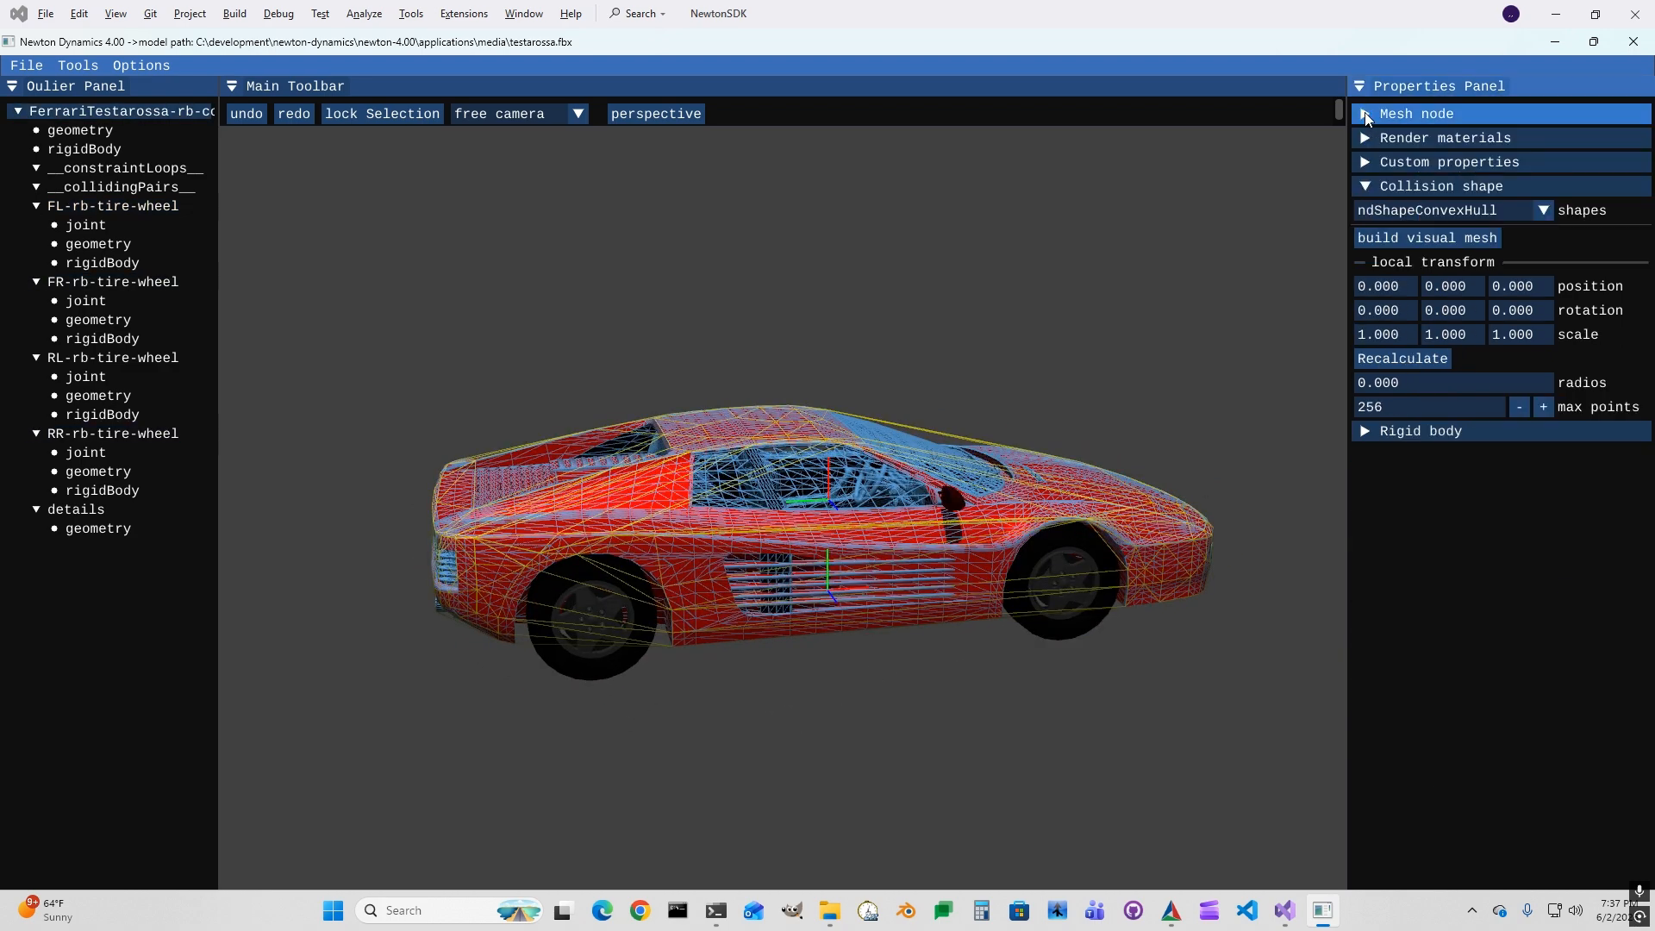
left_click(1368, 430)
- Normalize the mass distribution with a total mass of 1000 and a body mass weight of 0.5
left_click_drag(880, 554, 914, 677)
left_click(77, 66)
left_click(159, 169)
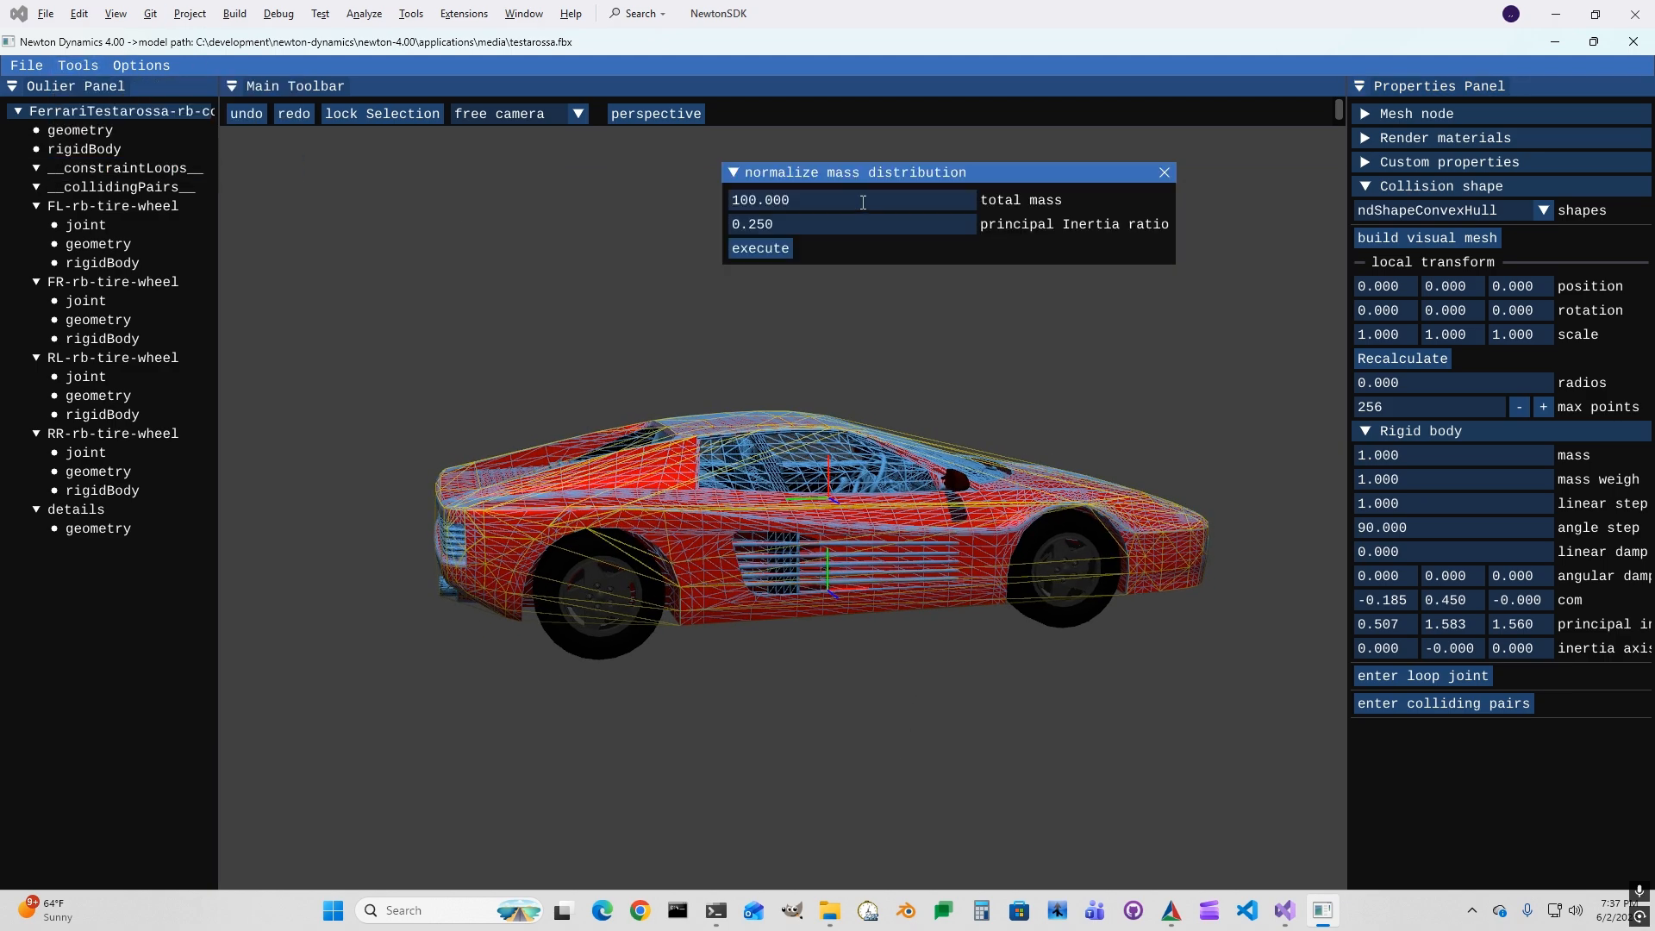
left_click(851, 200)
left_click(1422, 478)
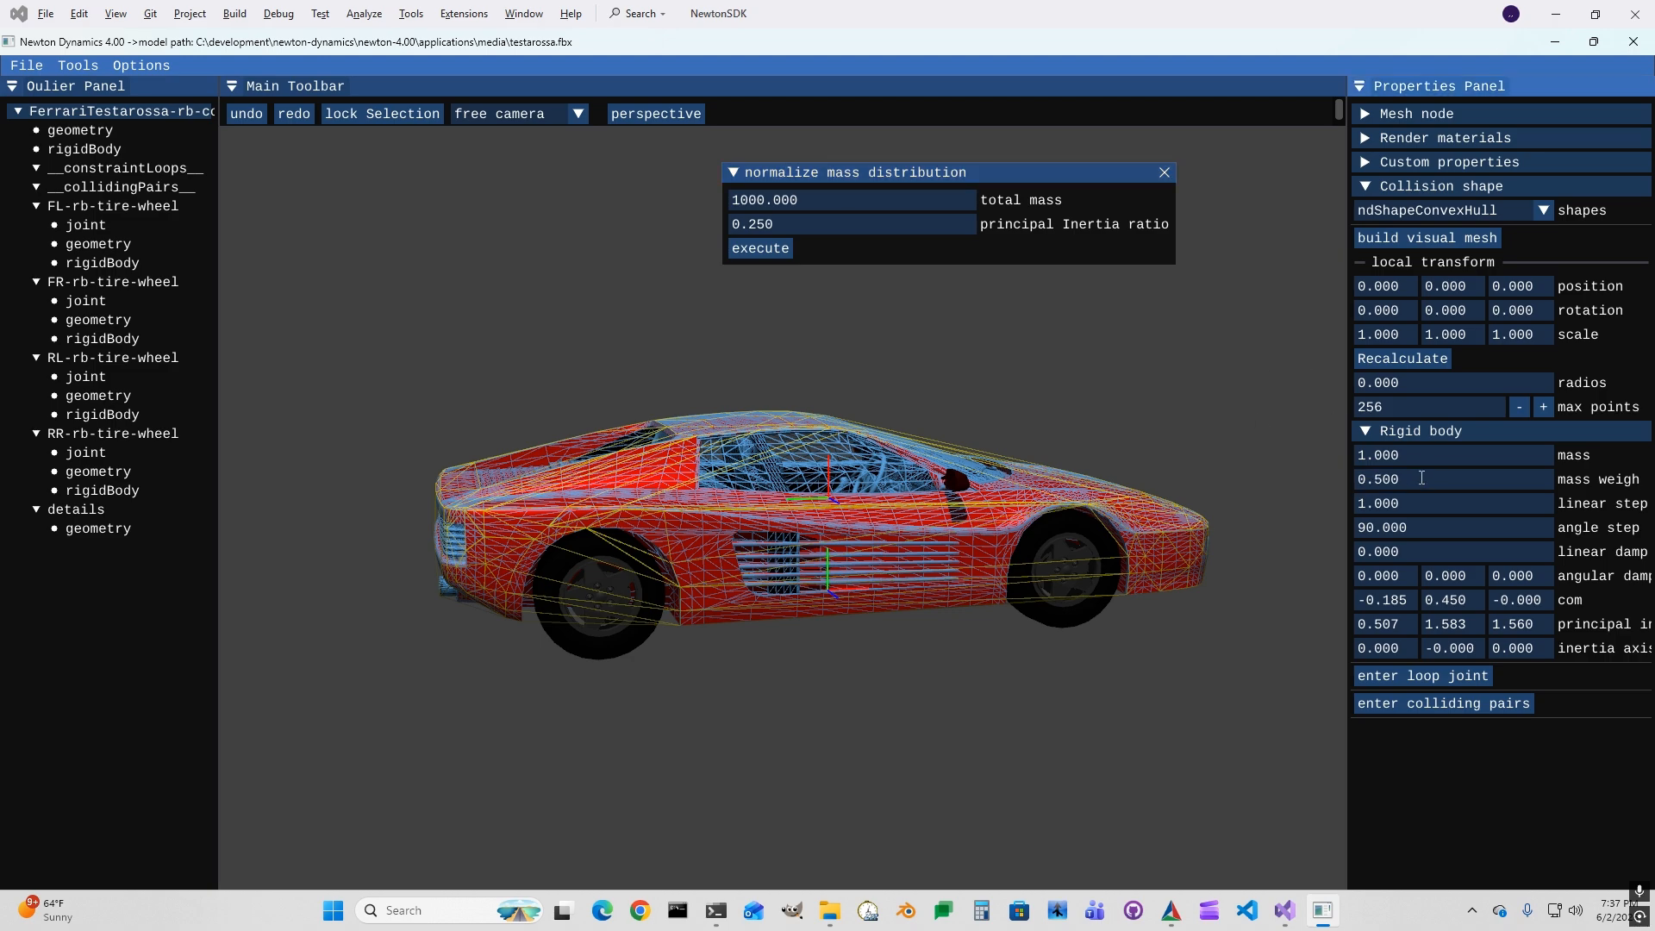
left_click(760, 248)
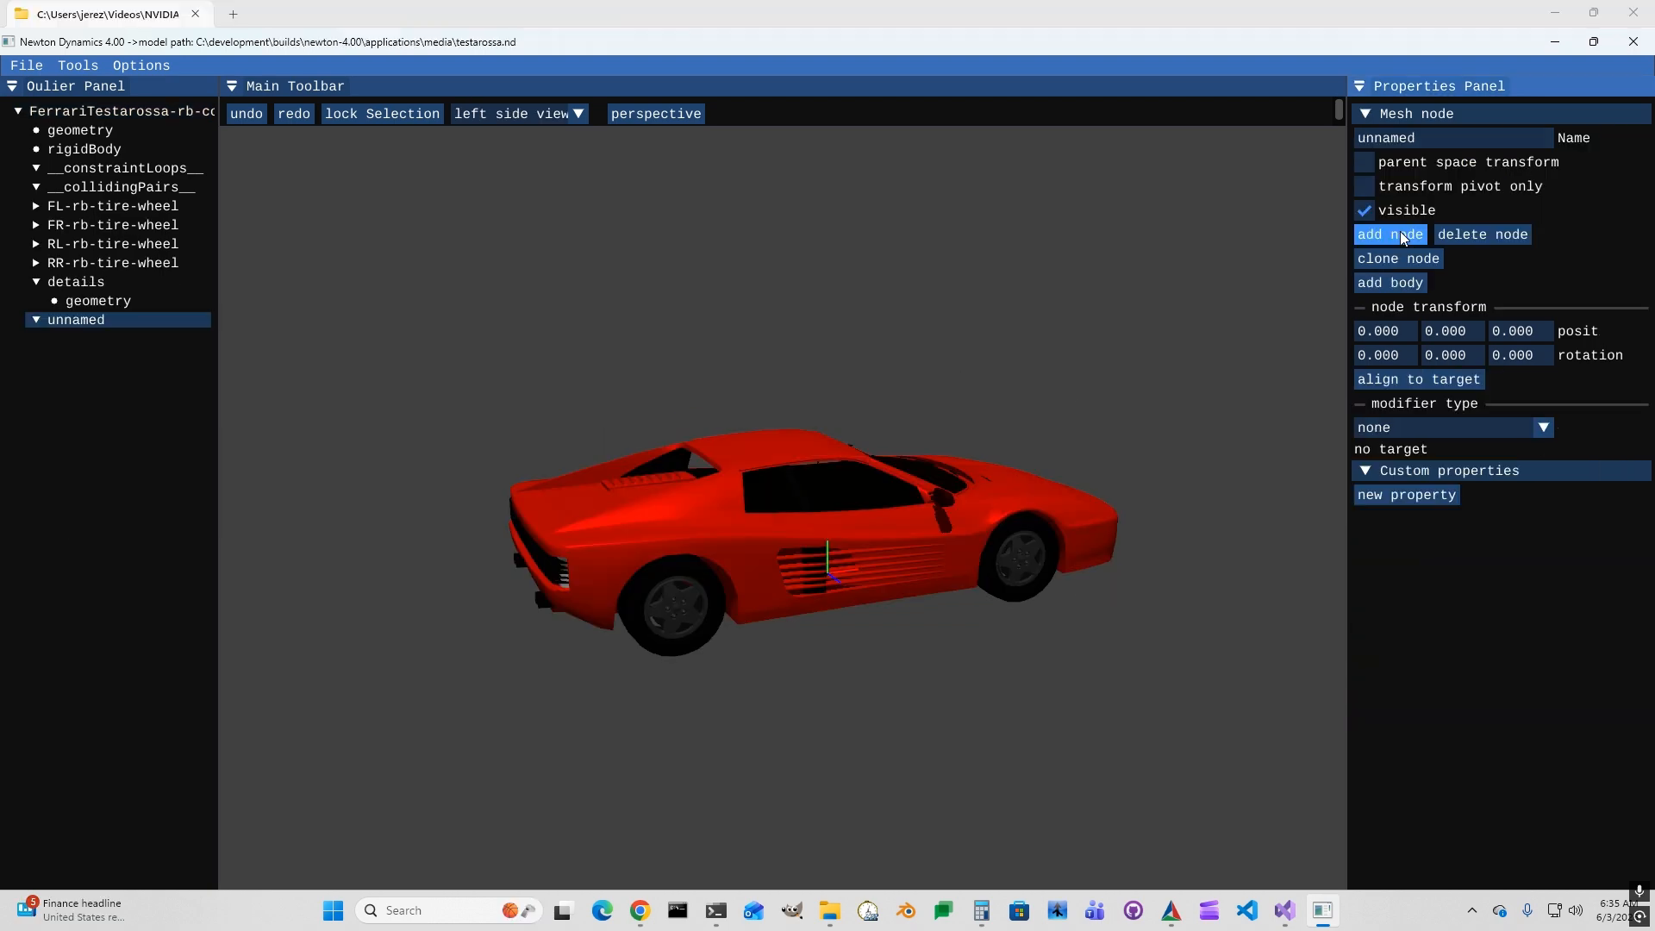
- Rename the new unnamed node under the Ferrari as cameraPivot
left_click(1436, 138)
type("cameraPivot")
key("Return")
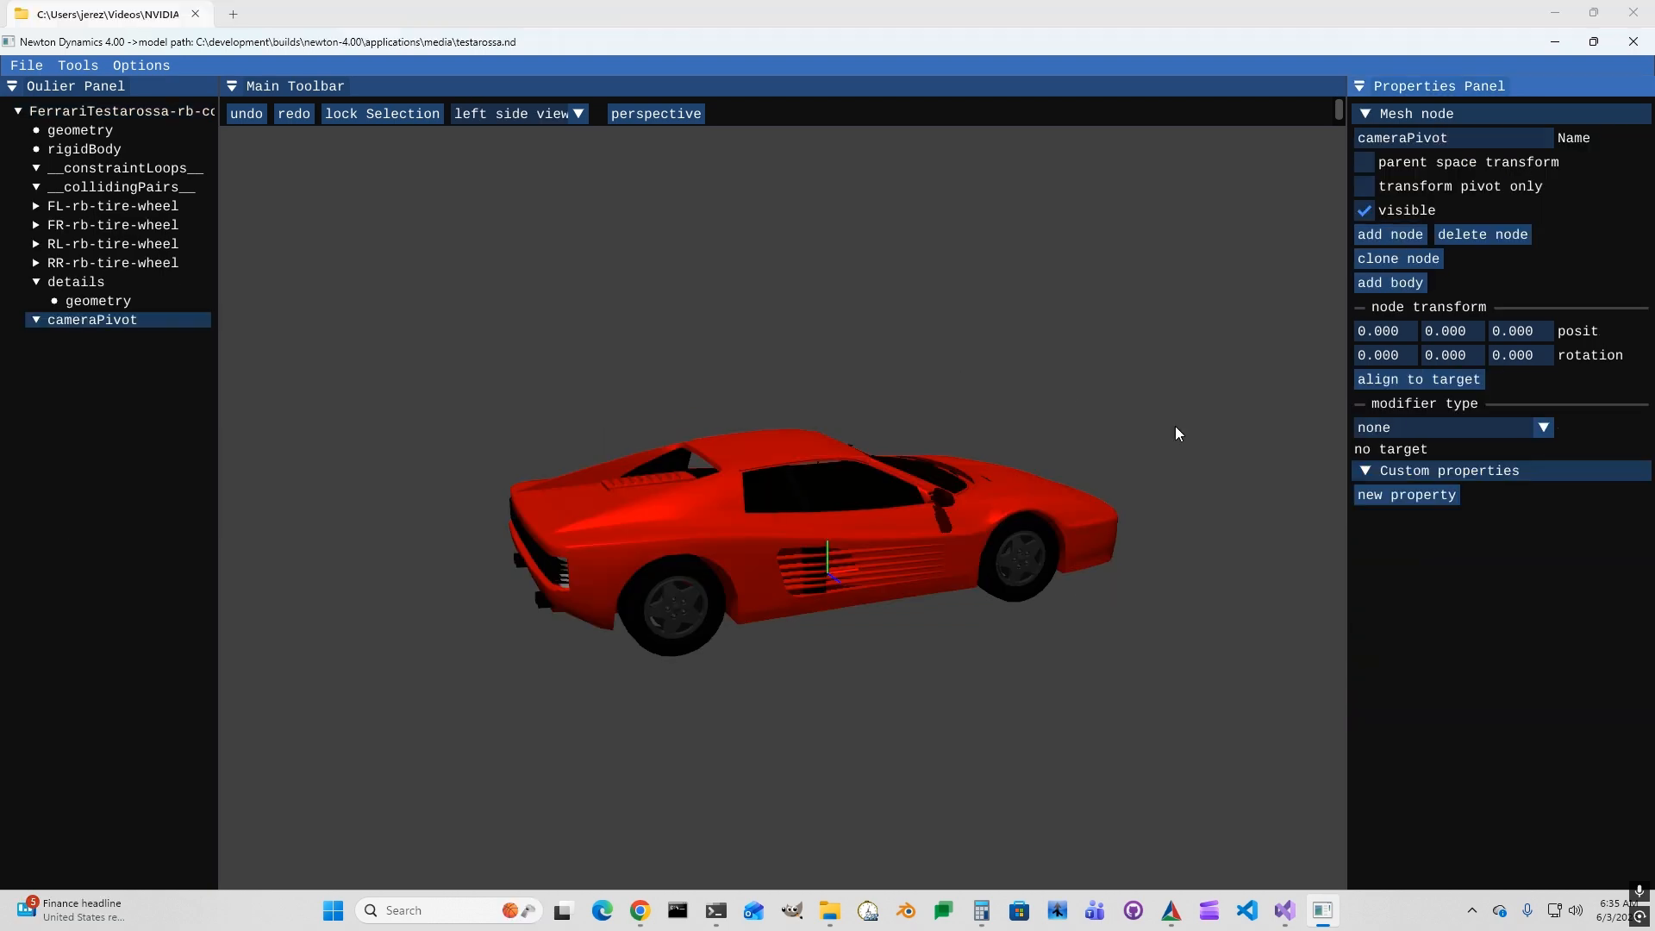
- Raise the cameraPivot node along Y to just above the car's roof
left_click(516, 113)
left_click_drag(775, 603, 1077, 655)
left_click(1474, 327)
type("0-")
left_click(1338, 286)
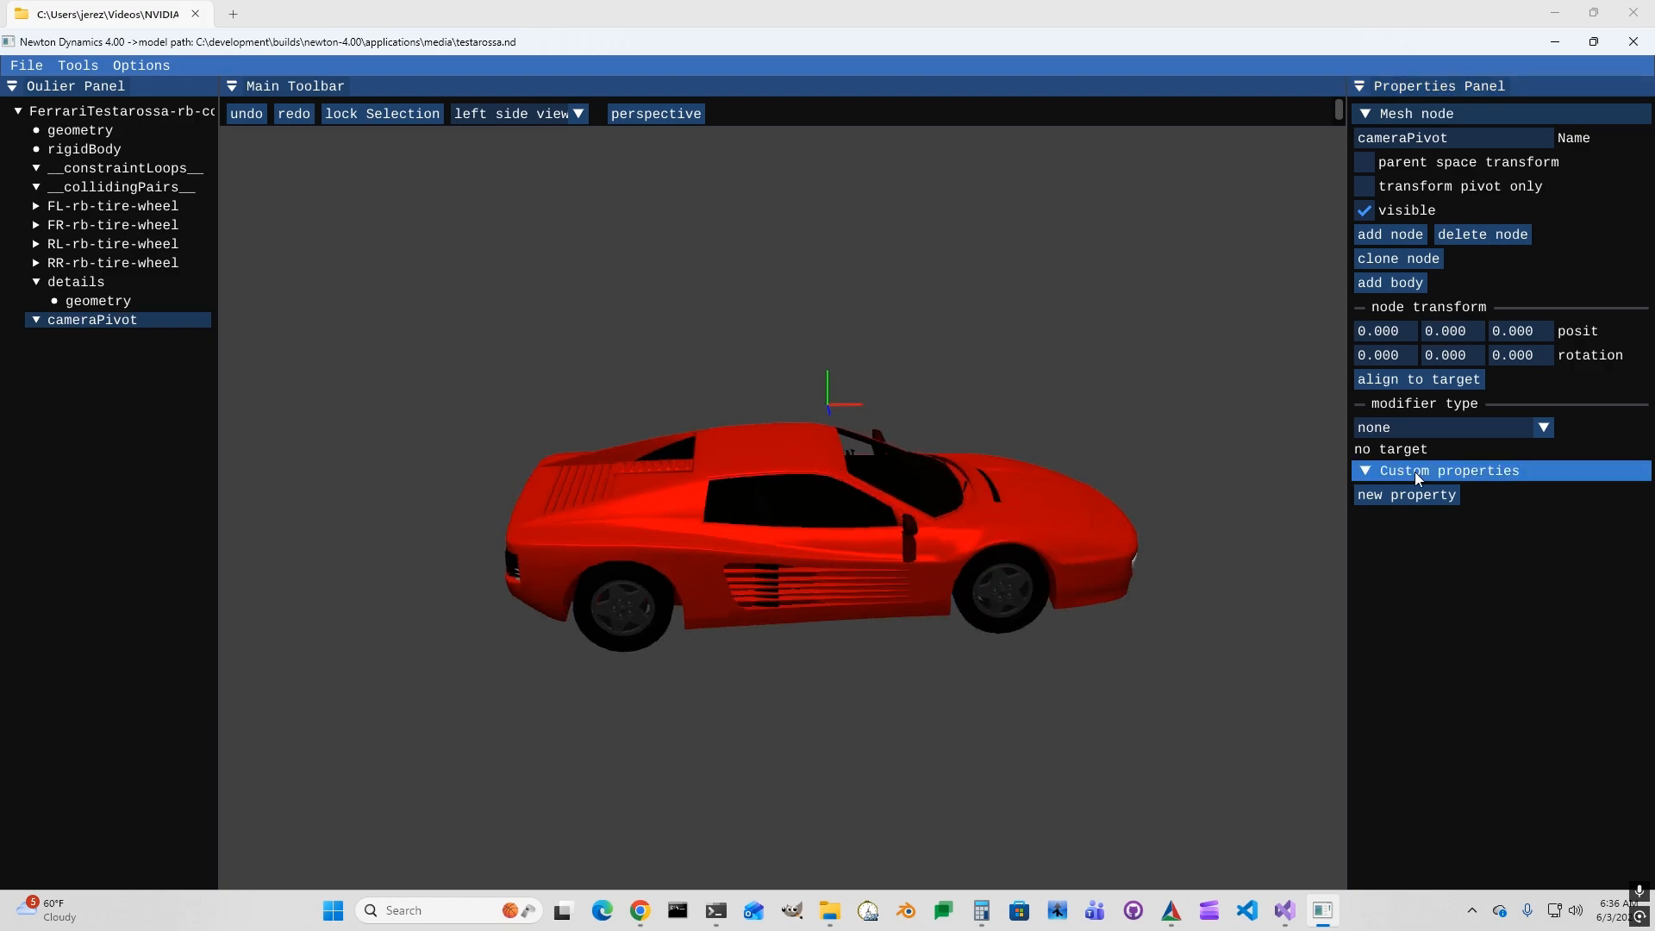
- Add a float custom property named cameraDistance to the cameraPivot node and edit its value
left_click(1410, 493)
key("BackSpace")
key("BackSpace")
key("BackSpace")
key("BackSpace")
key("BackSpace")
key("BackSpace")
key("BackSpace")
type("separationDistance")
key("BackSpace")
key("BackSpace")
key("BackSpace")
key("BackSpace")
key("BackSpace")
key("BackSpace")
key("BackSpace")
key("BackSpace")
key("BackSpace")
key("BackSpace")
key("BackSpace")
key("BackSpace")
key("BackSpace")
key("BackSpace")
key("BackSpace")
key("BackSpace")
key("BackSpace")
key("BackSpace")
type("came")
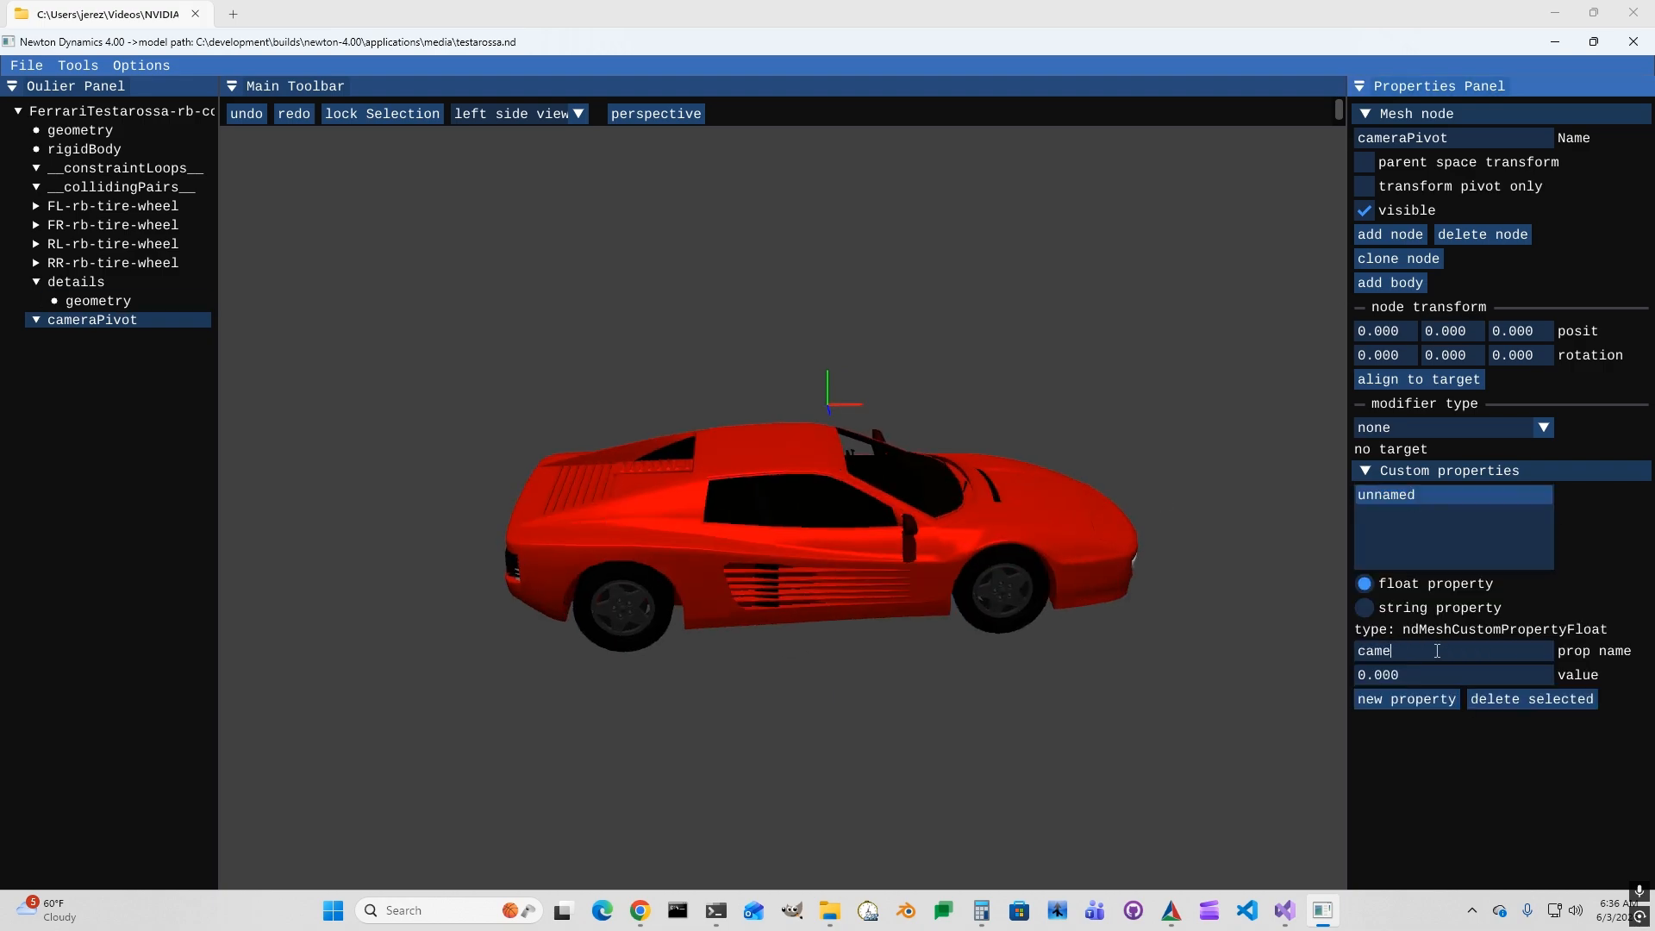
left_click(1422, 674)
left_click(1457, 649)
key("BackSpace")
key("BackSpace")
key("BackSpace")
key("BackSpace")
key("BackSpace")
key("BackSpace")
key("BackSpace")
type("cameraDistance")
left_click(1421, 676)
key("BackSpace")
- Add a child node to the Ferrari root node and name it motor
left_click_drag(992, 677, 950, 662)
left_click(103, 111)
left_click_drag(1112, 389, 1034, 376)
left_click(1389, 234)
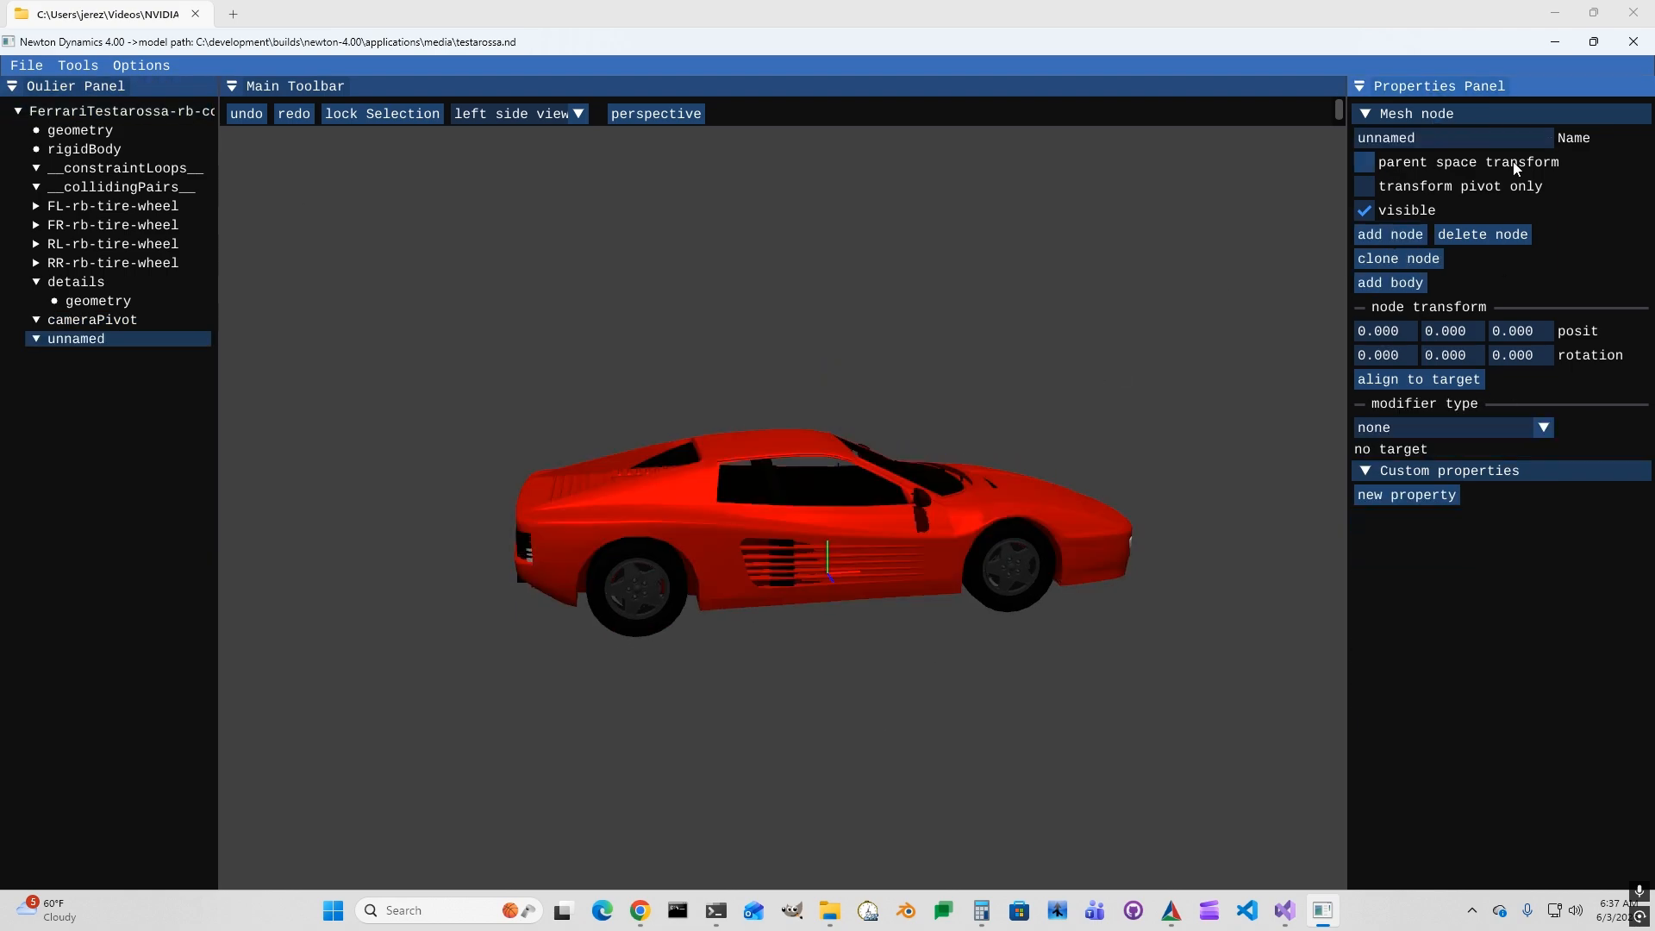
left_click(1451, 138)
type("motor")
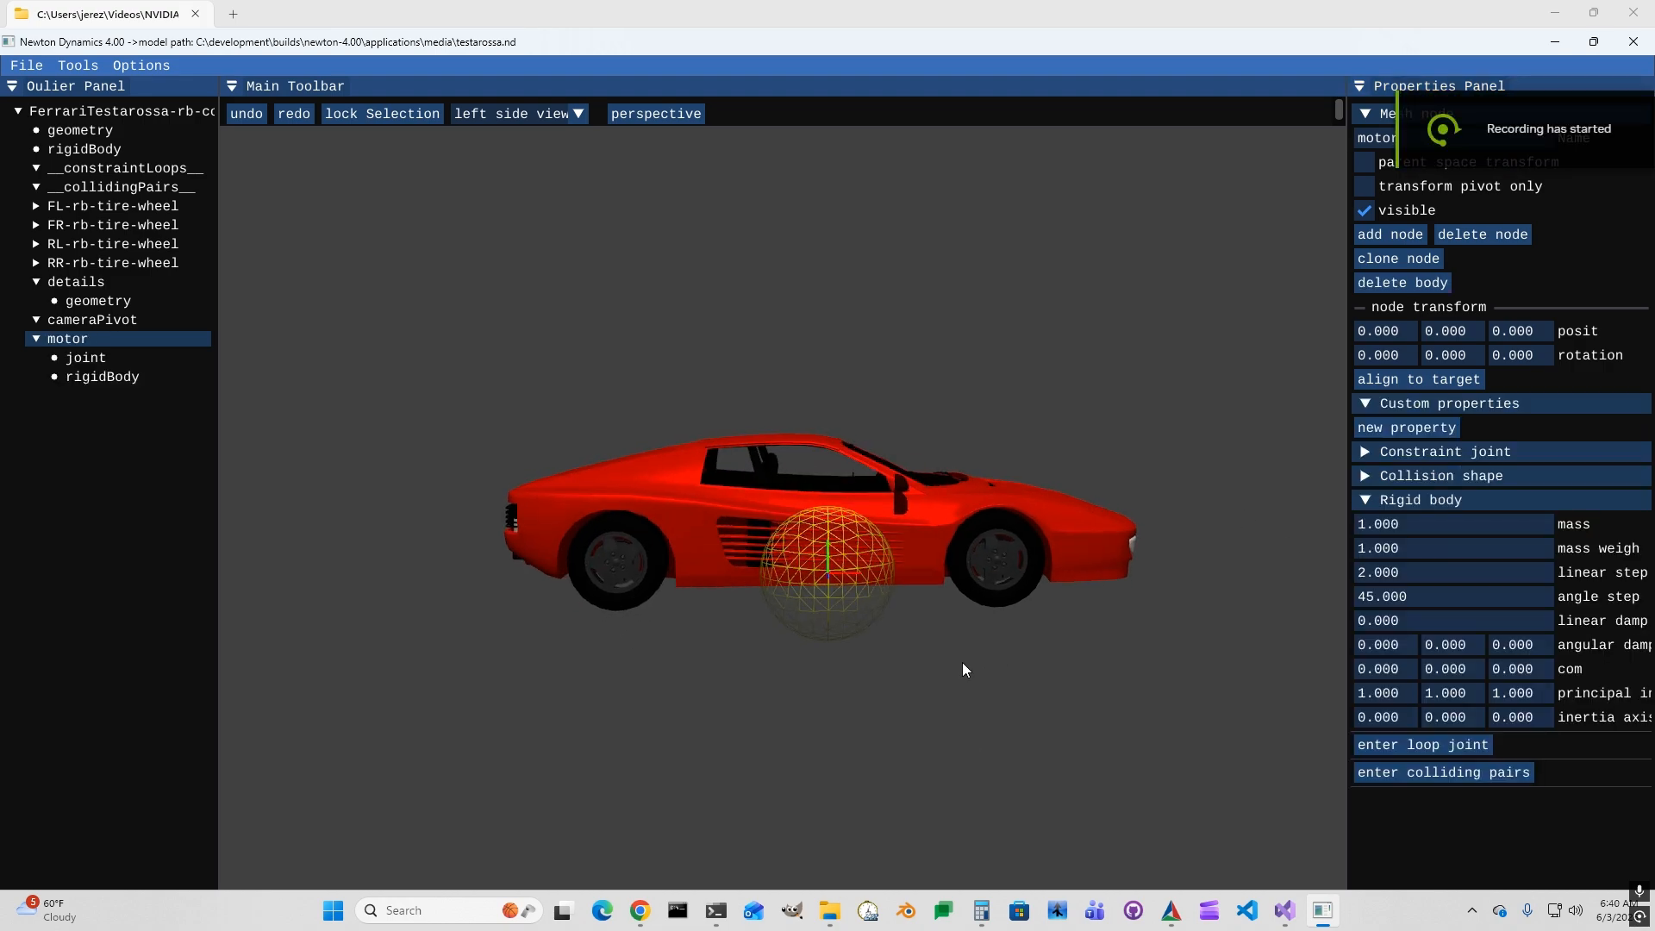
- Set the radius of the motor's sphere collision shape to 0.25
left_click(1421, 500)
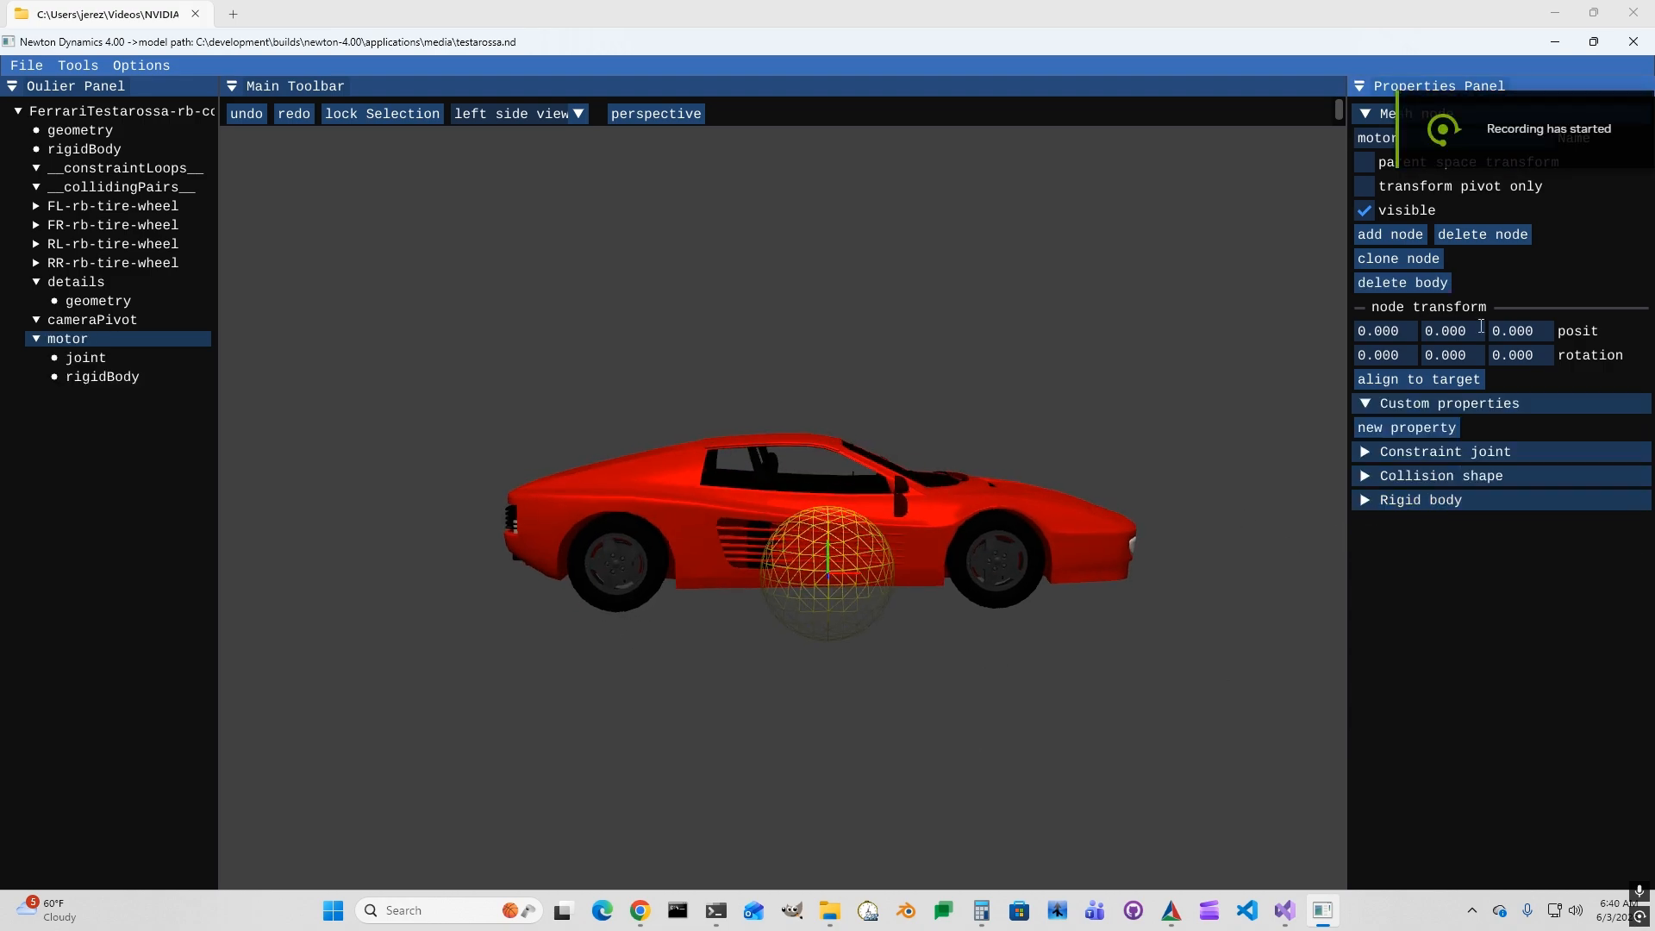
left_click(1441, 476)
left_click(1424, 642)
key("Return")
- Raise the motor node along Y so its sphere sits inside the car body
left_click_drag(1319, 491, 1319, 469)
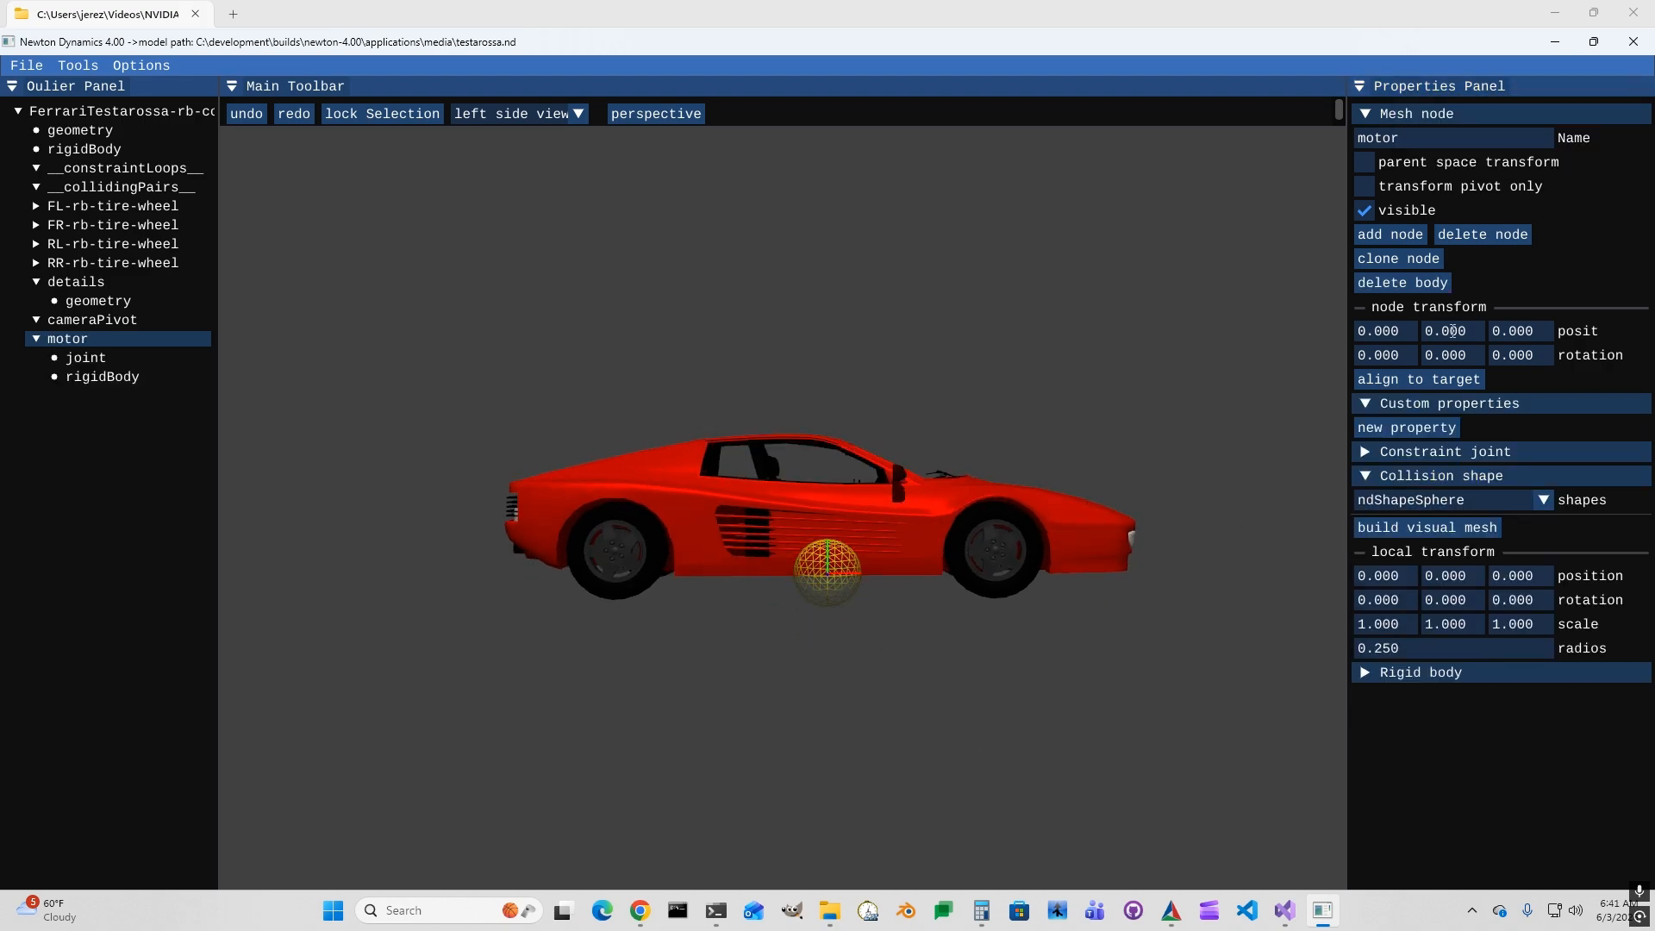
left_click(1449, 330)
key("BackSpace")
key("Return")
- Set the mass of the motor's rigid body to 40
left_click(1441, 673)
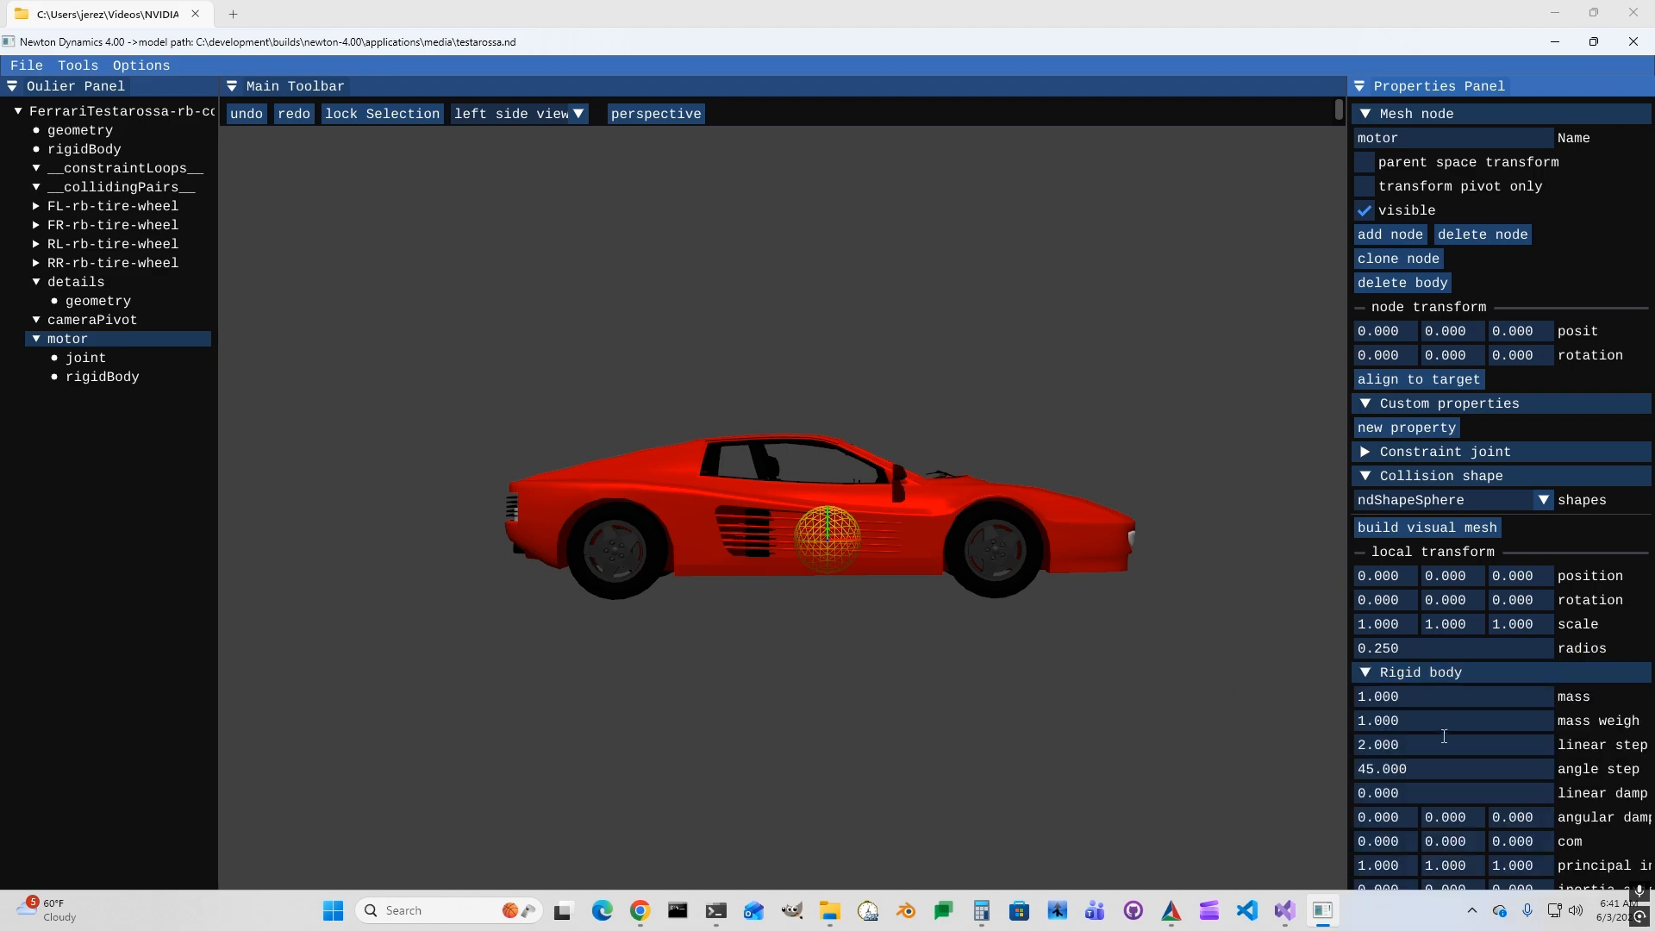
double_click(1426, 695)
type("40.0")
key("Return")
- Rotate the motor node by 90 degrees about its Z axis
left_click_drag(1207, 621, 1012, 644)
left_click(1540, 354)
type("90")
key("Return")
- Add a loop joint between the RL-rb-tire-wheel body and the motor
left_click(112, 244)
left_click_drag(567, 660, 608, 685)
left_click(1413, 502)
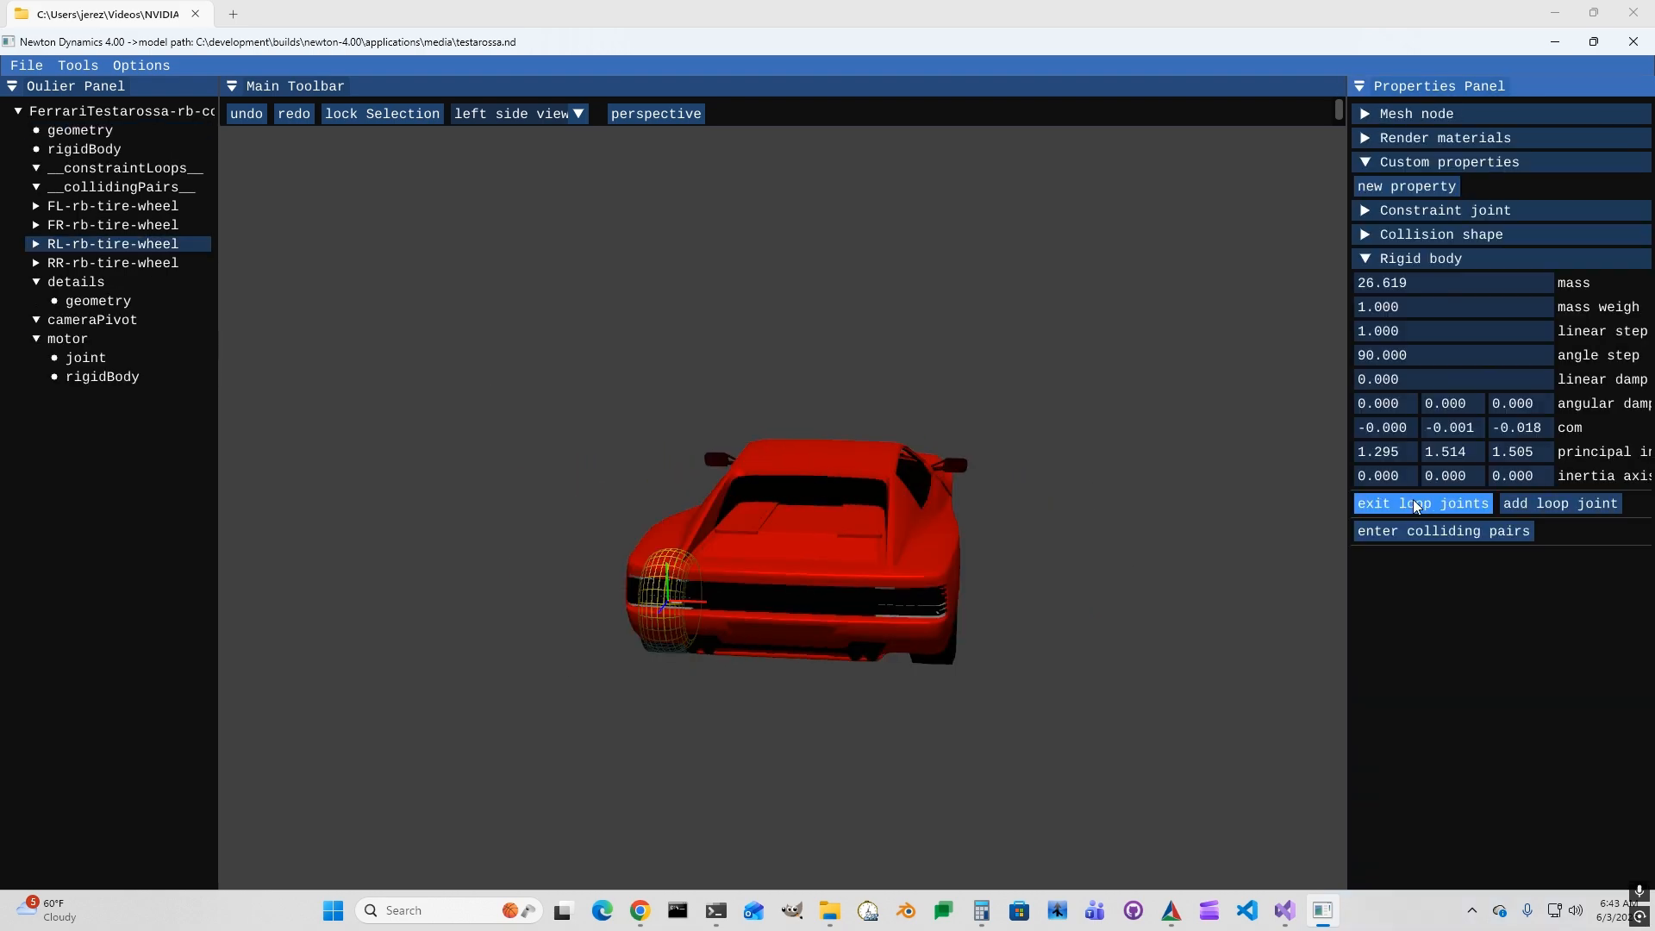
left_click(67, 339)
left_click(1560, 502)
- Add a loop joint between the RR-rb-tire-wheel body and the motor
left_click(935, 611)
left_click(1422, 502)
left_click(78, 357)
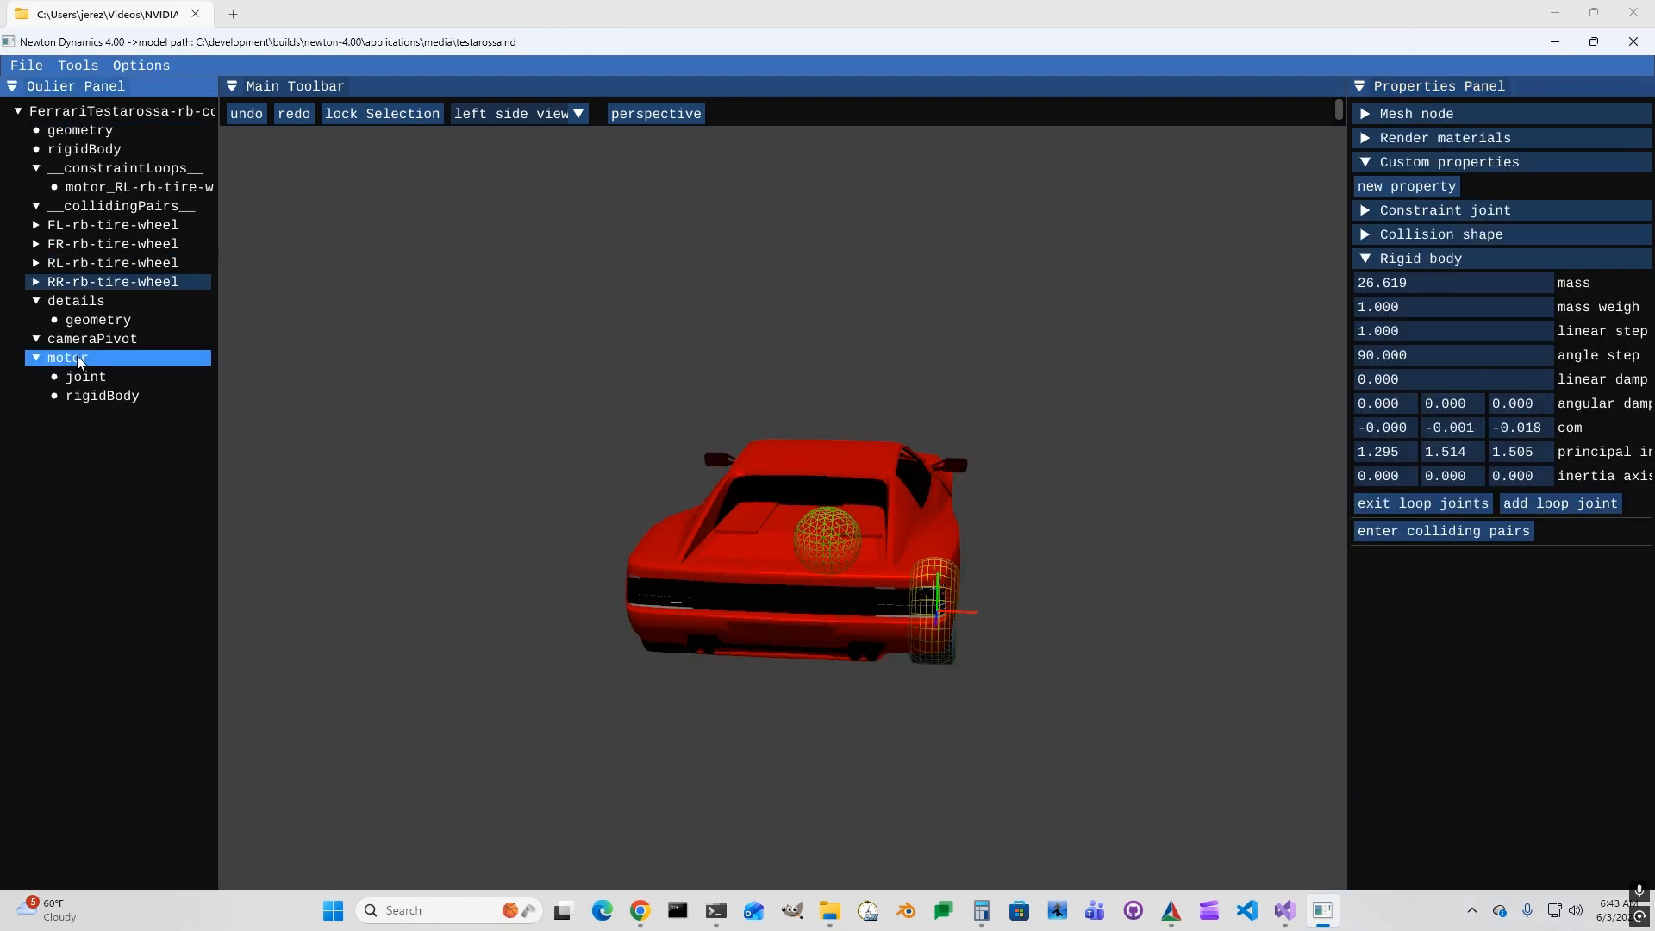
left_click(1592, 501)
- Set the joint type of both motor loop joints, for the RR and RL wheels, to ndMultiBodyVehicleDifferentialAxle
left_click_drag(797, 461, 737, 451)
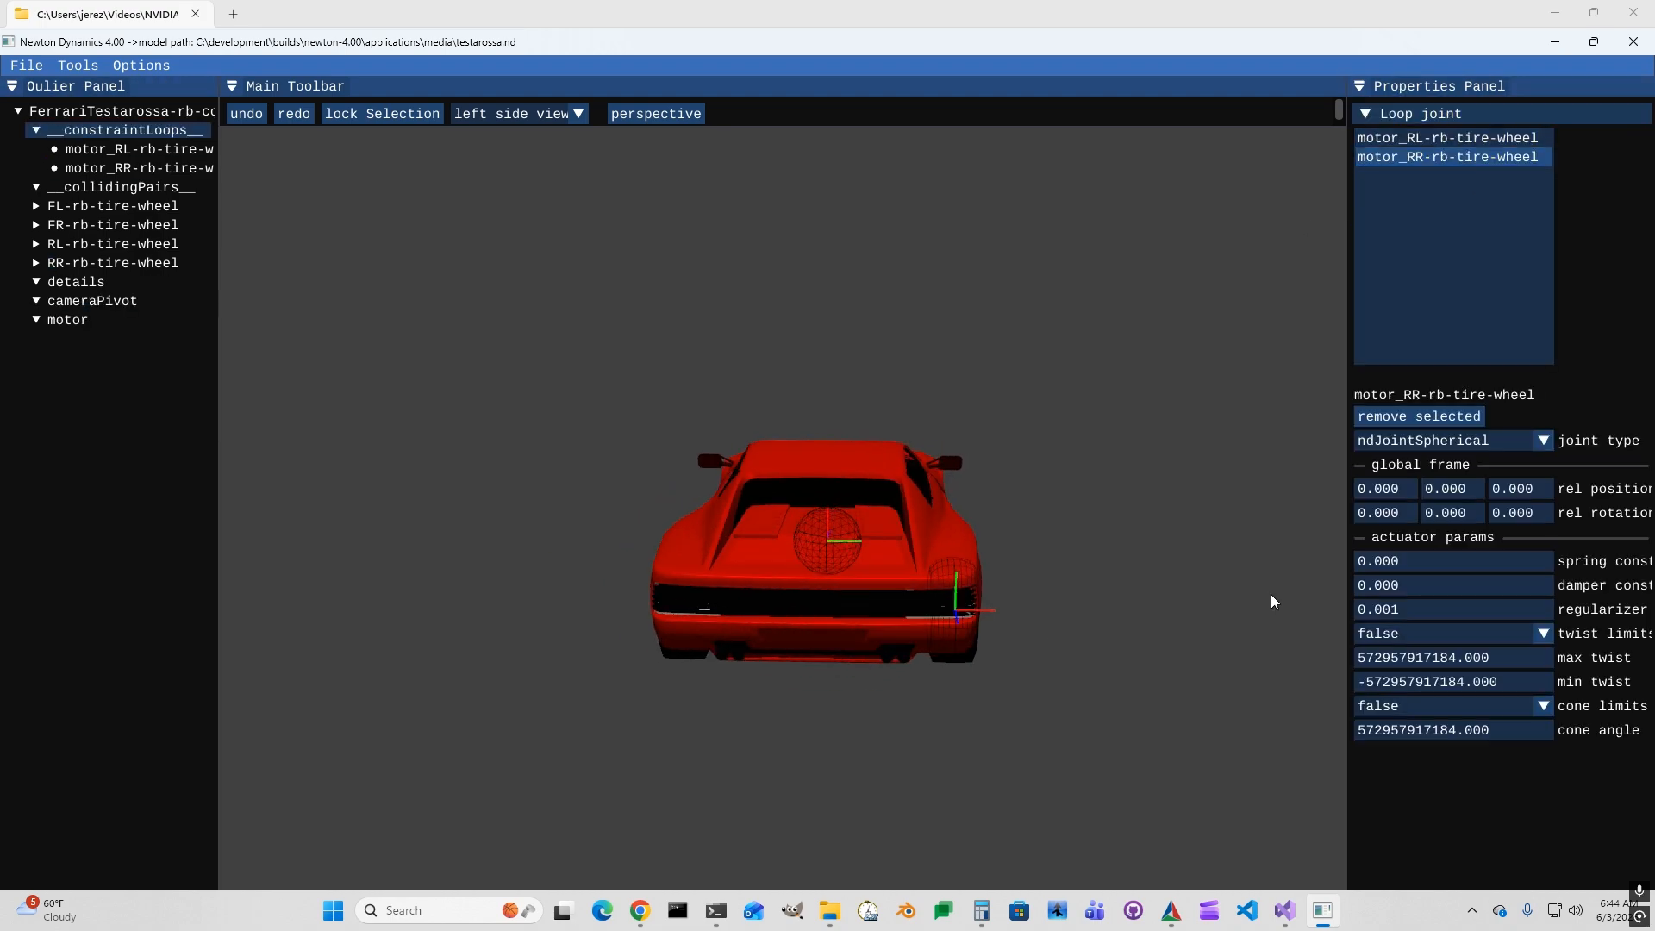
left_click(1465, 441)
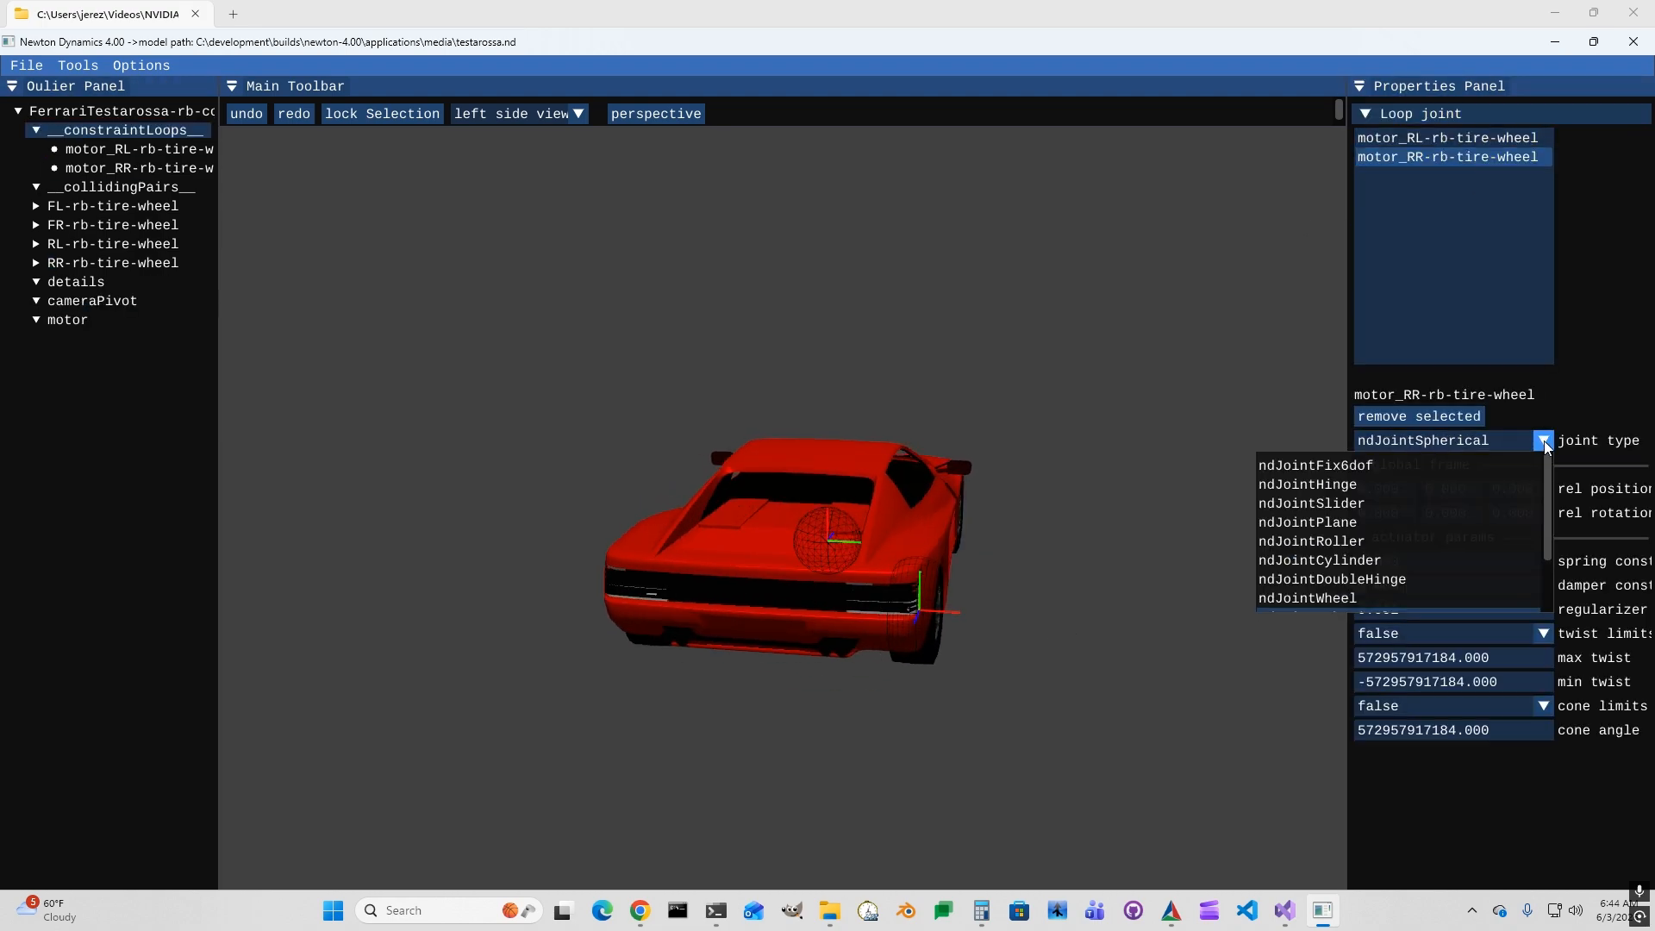
left_click(1450, 598)
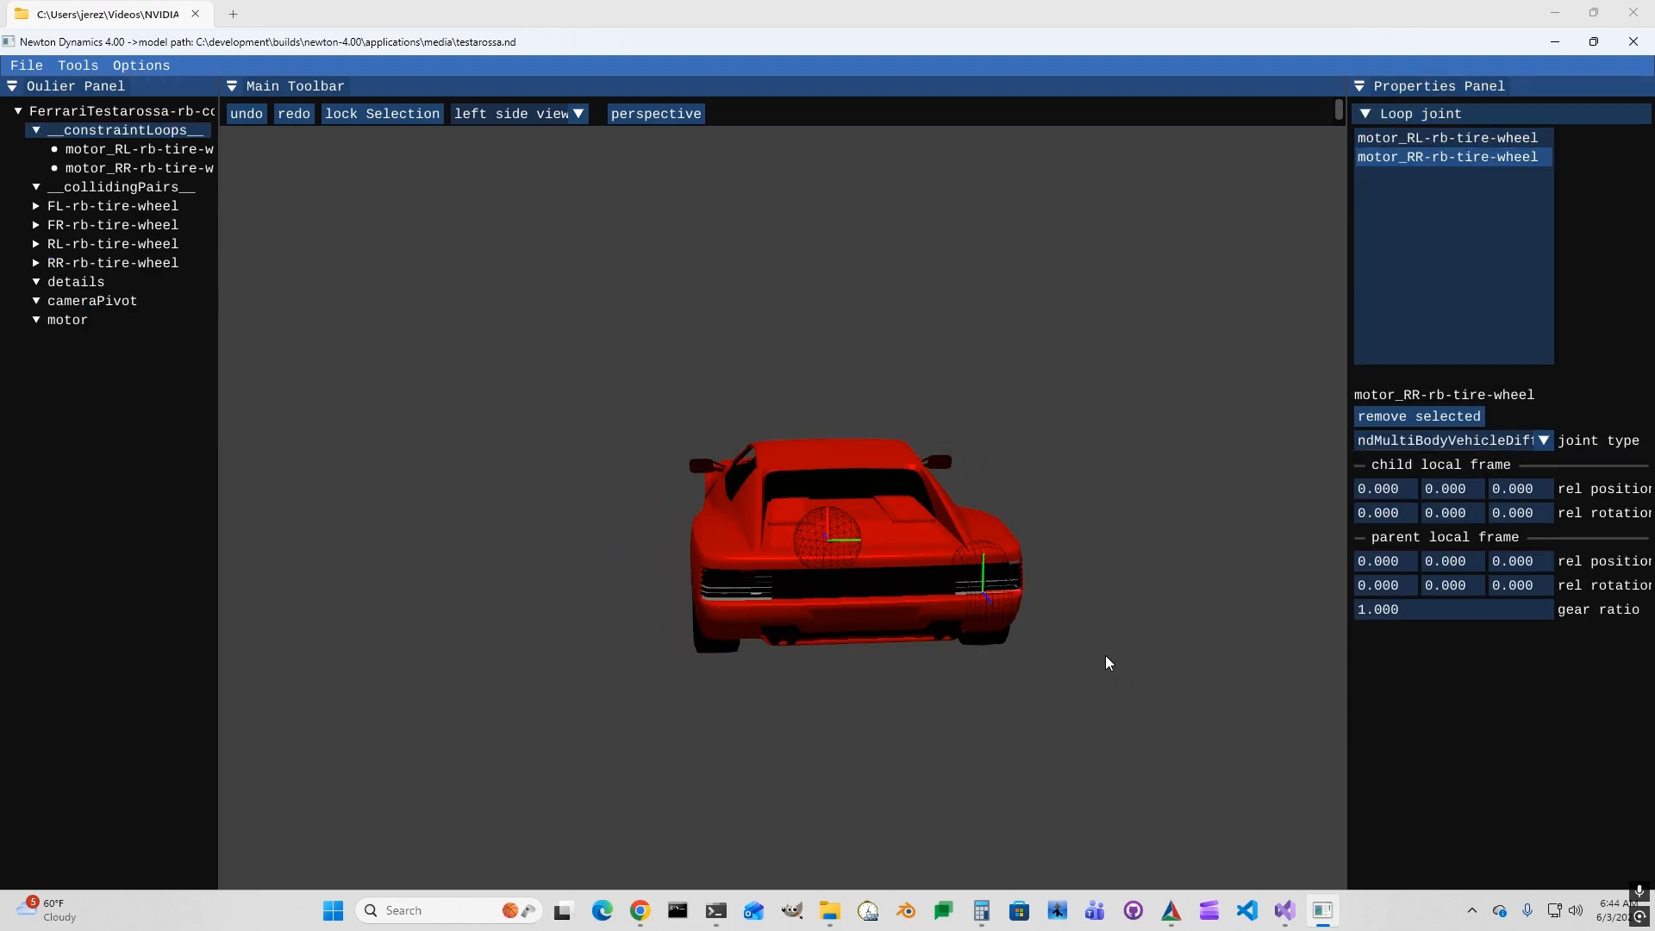
left_click(1448, 138)
left_click(1466, 440)
scroll(1474, 561, "down", 3)
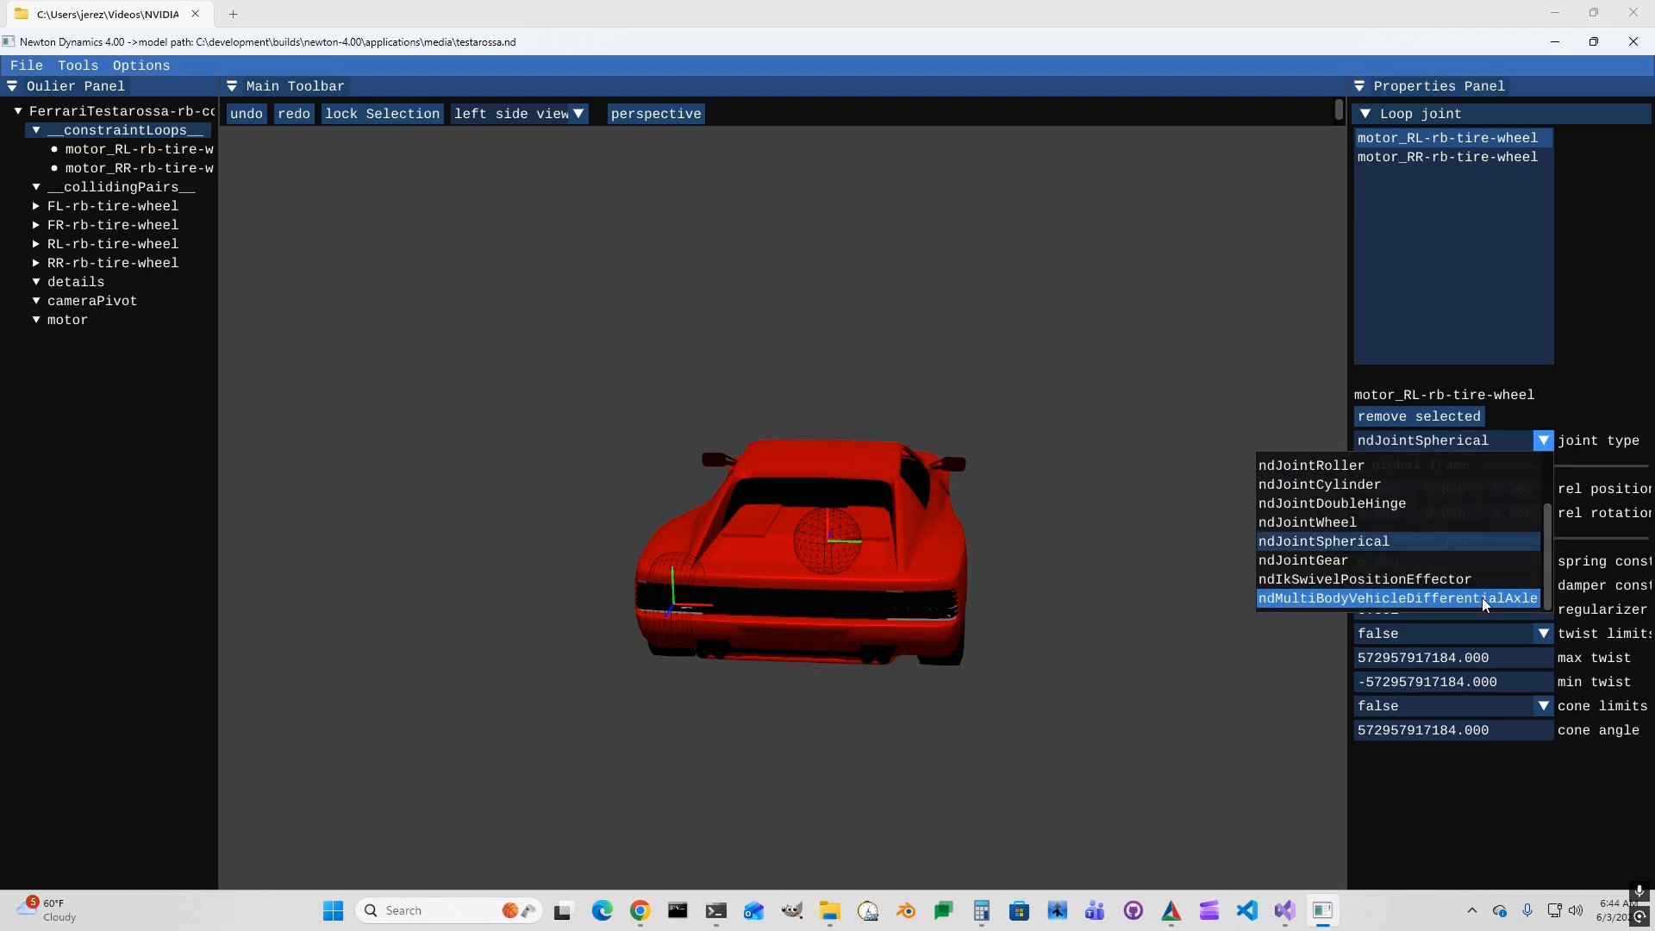
left_click(1481, 597)
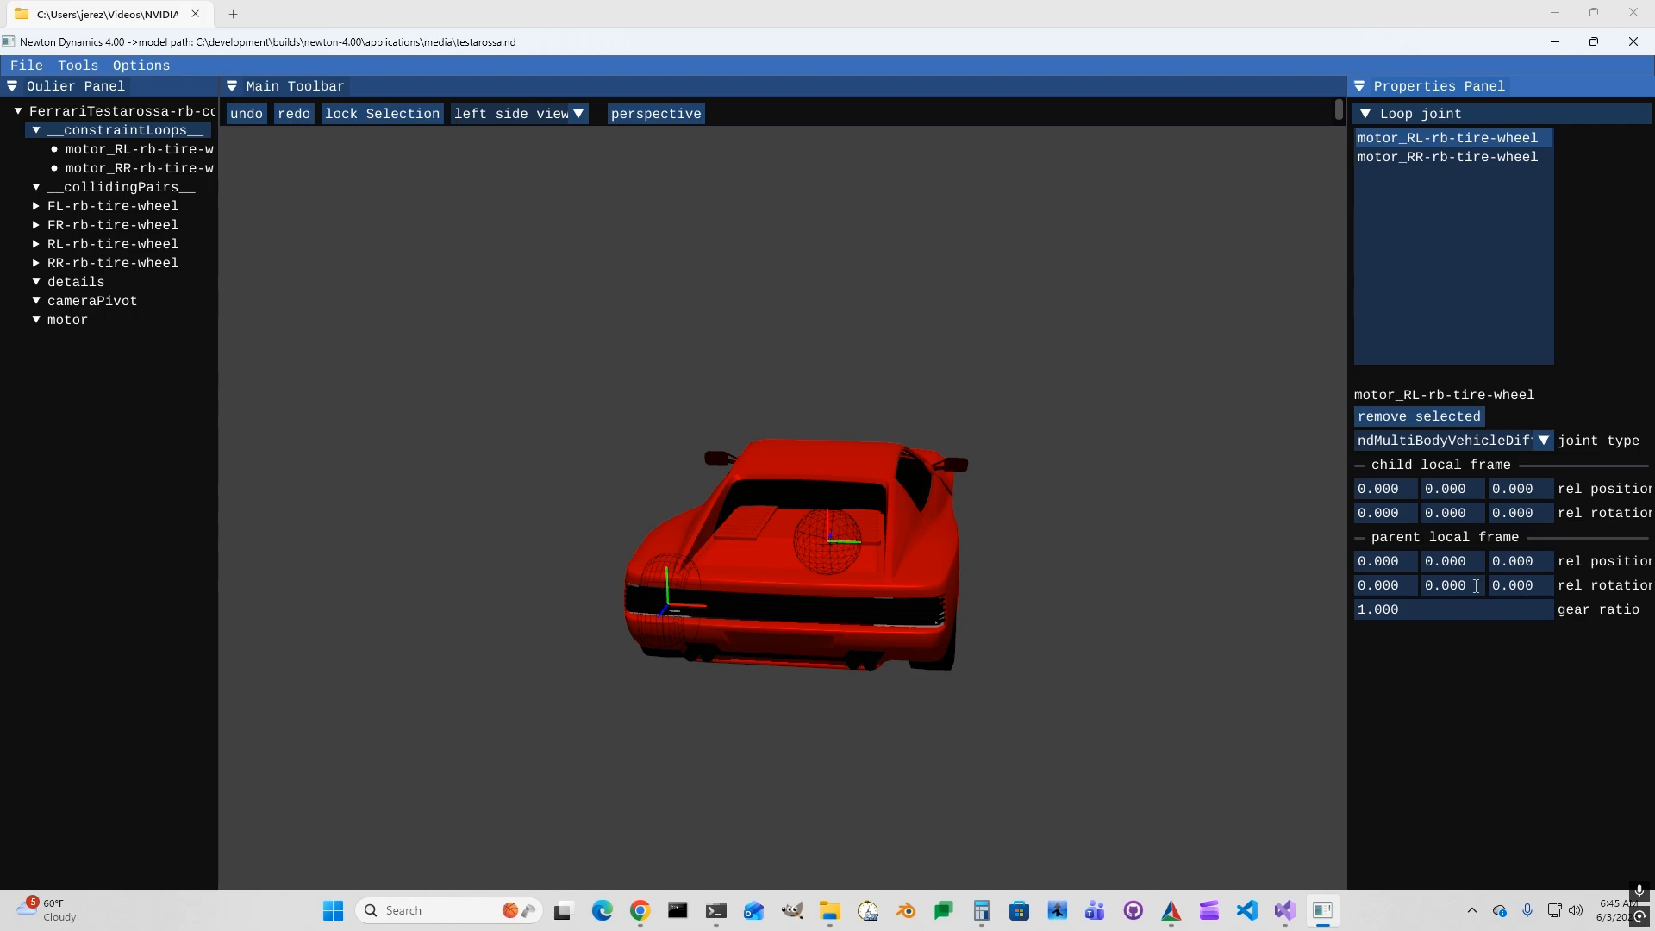
left_click_drag(1113, 526, 1134, 608)
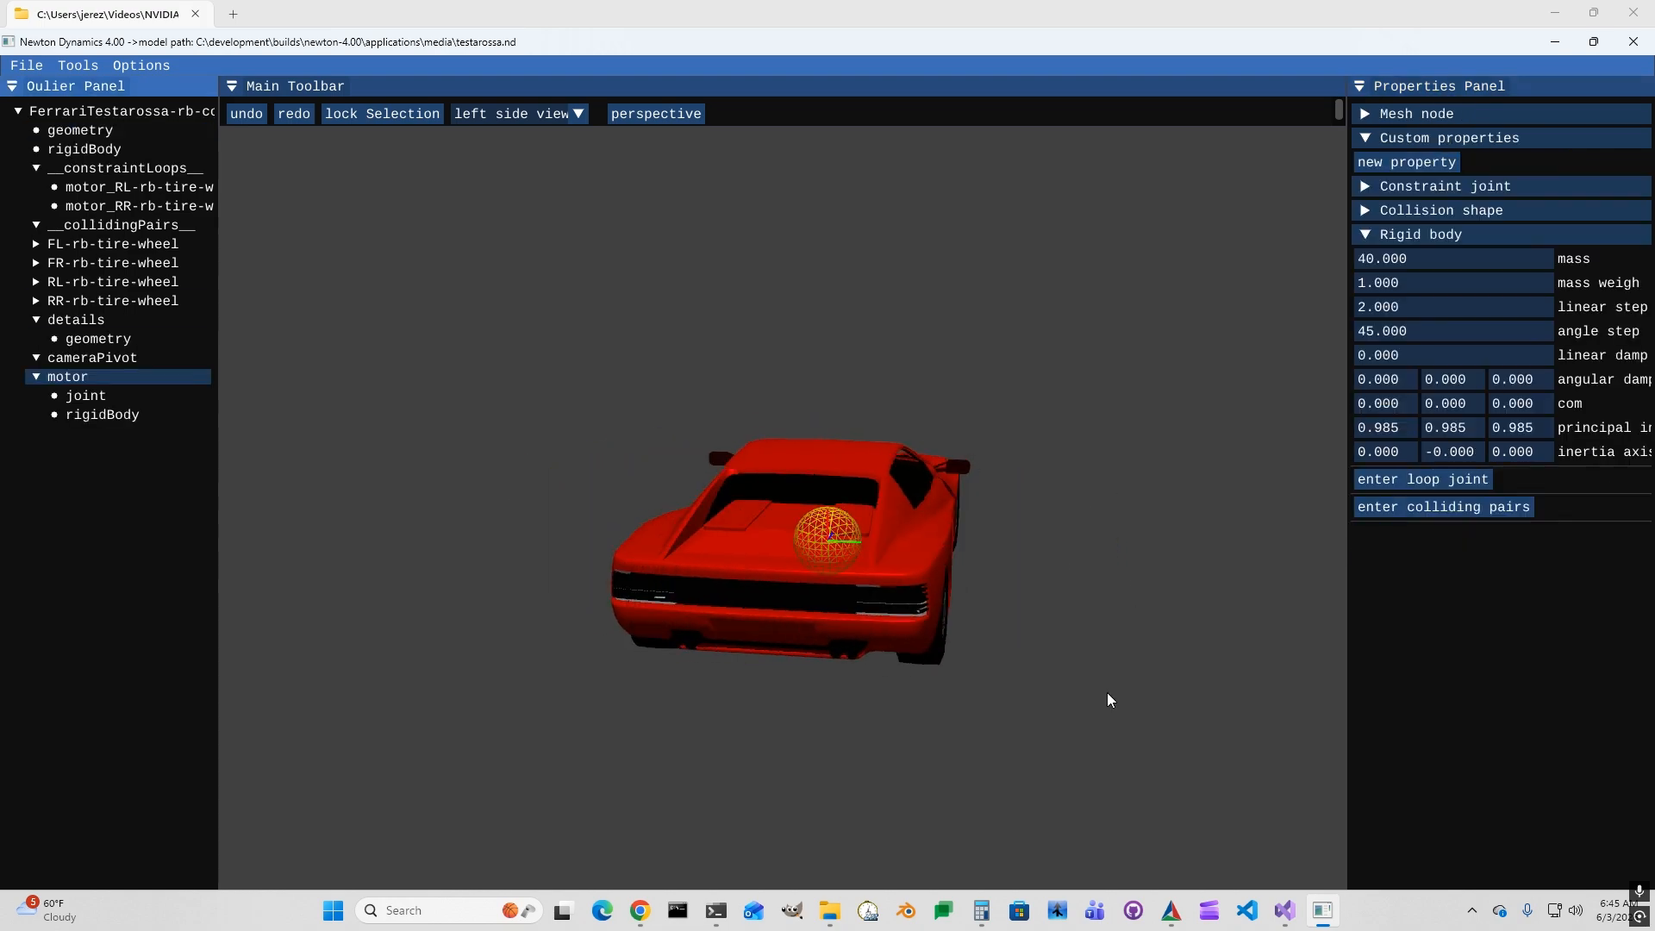
left_click_drag(1107, 691, 1065, 576)
left_click(1365, 234)
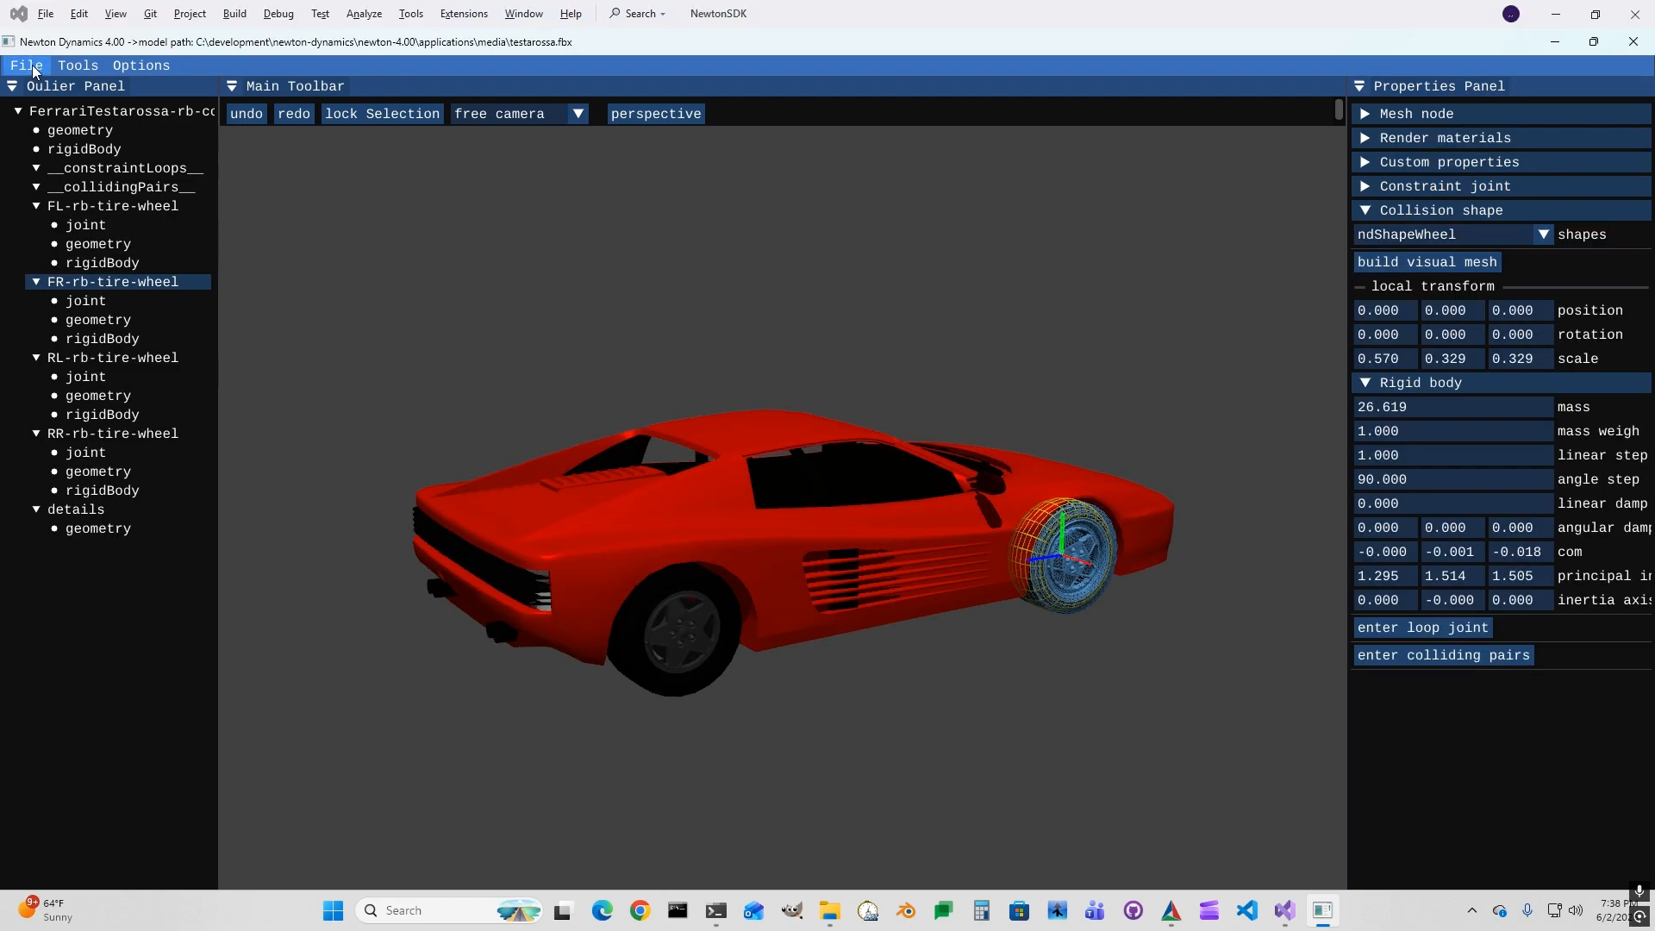
- Save the model over testarossa.nd in C:\development\builds\newton-4.00\applications\media
left_click(26, 66)
left_click(52, 147)
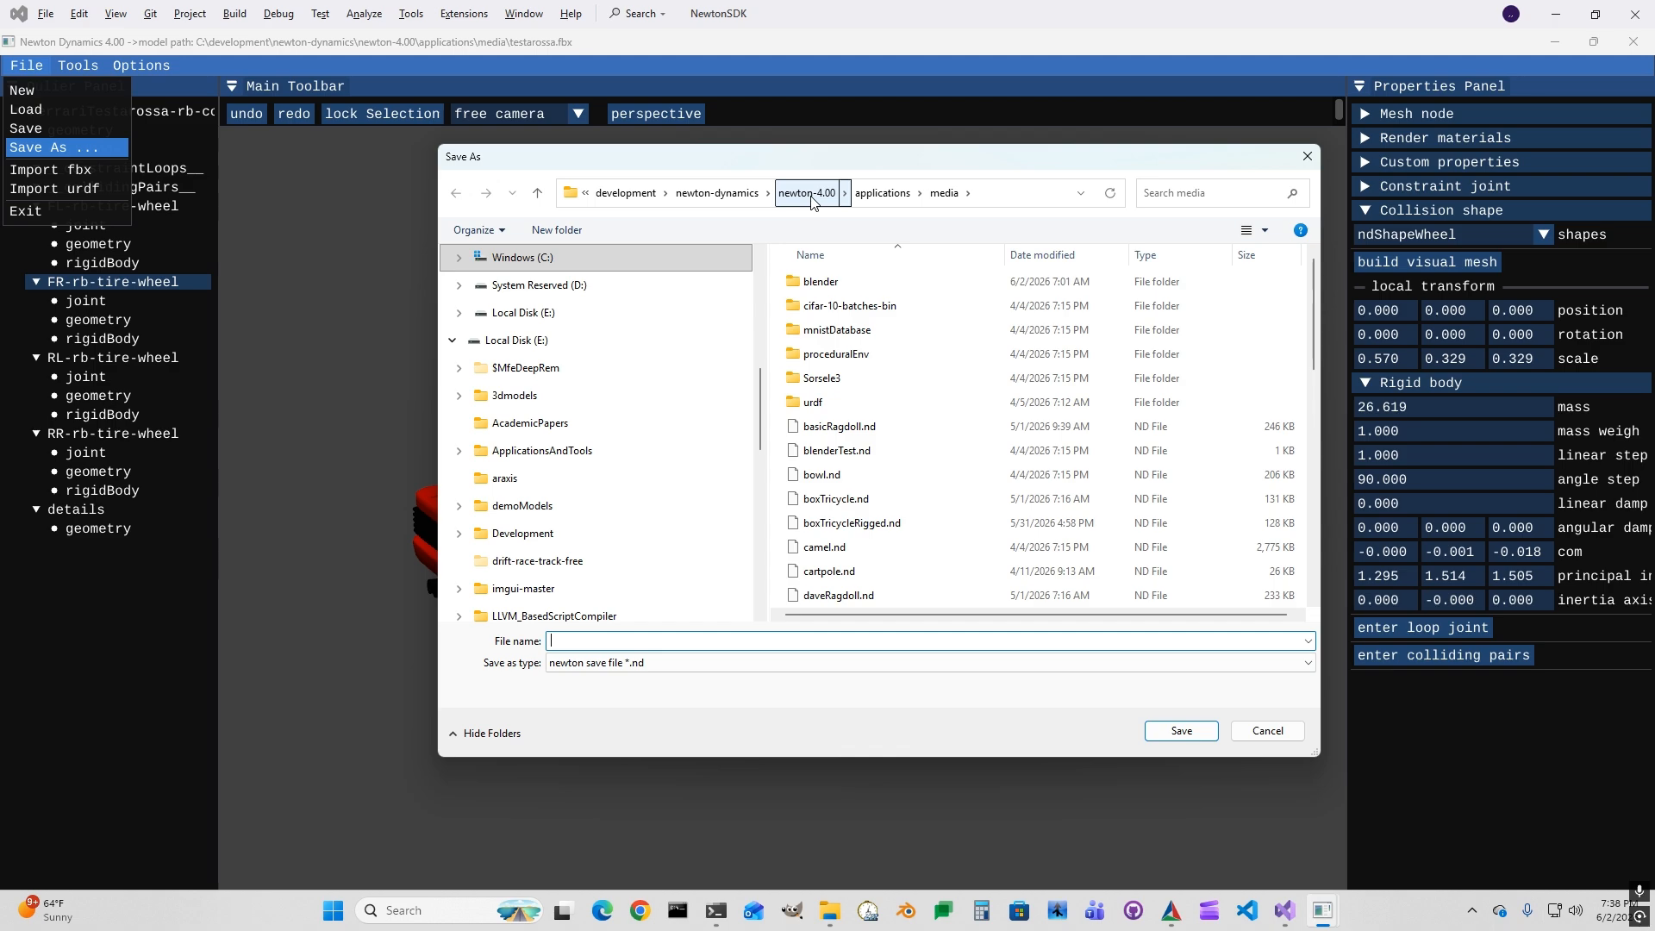
left_click(712, 201)
left_click(761, 192)
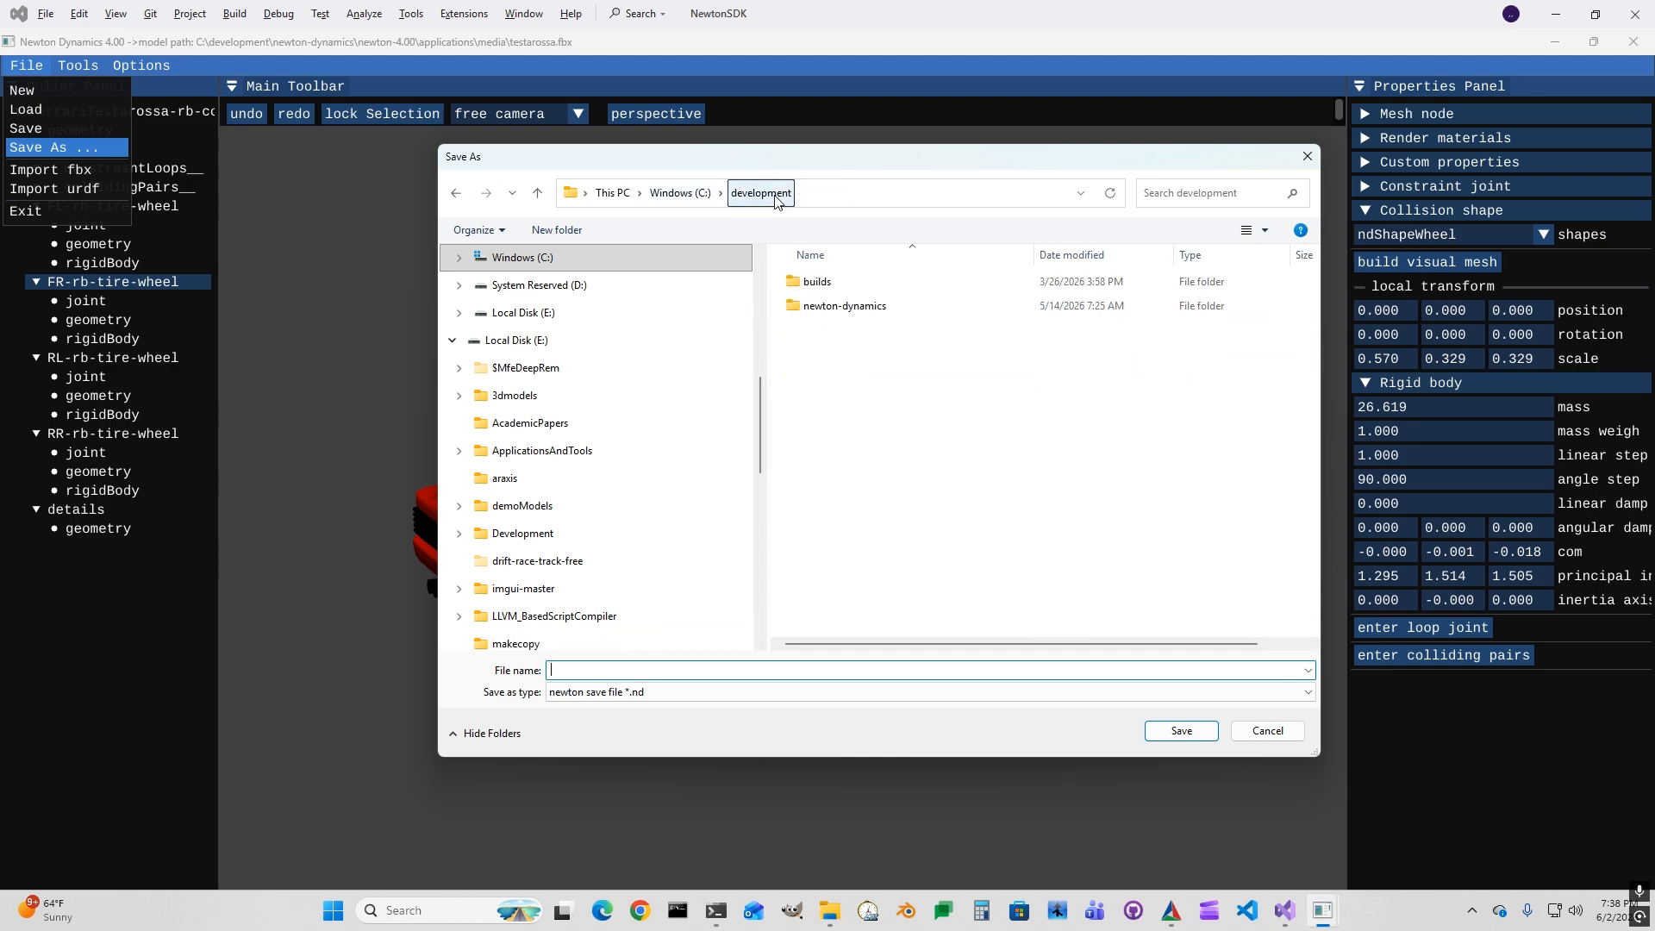
double_click(827, 281)
double_click(831, 305)
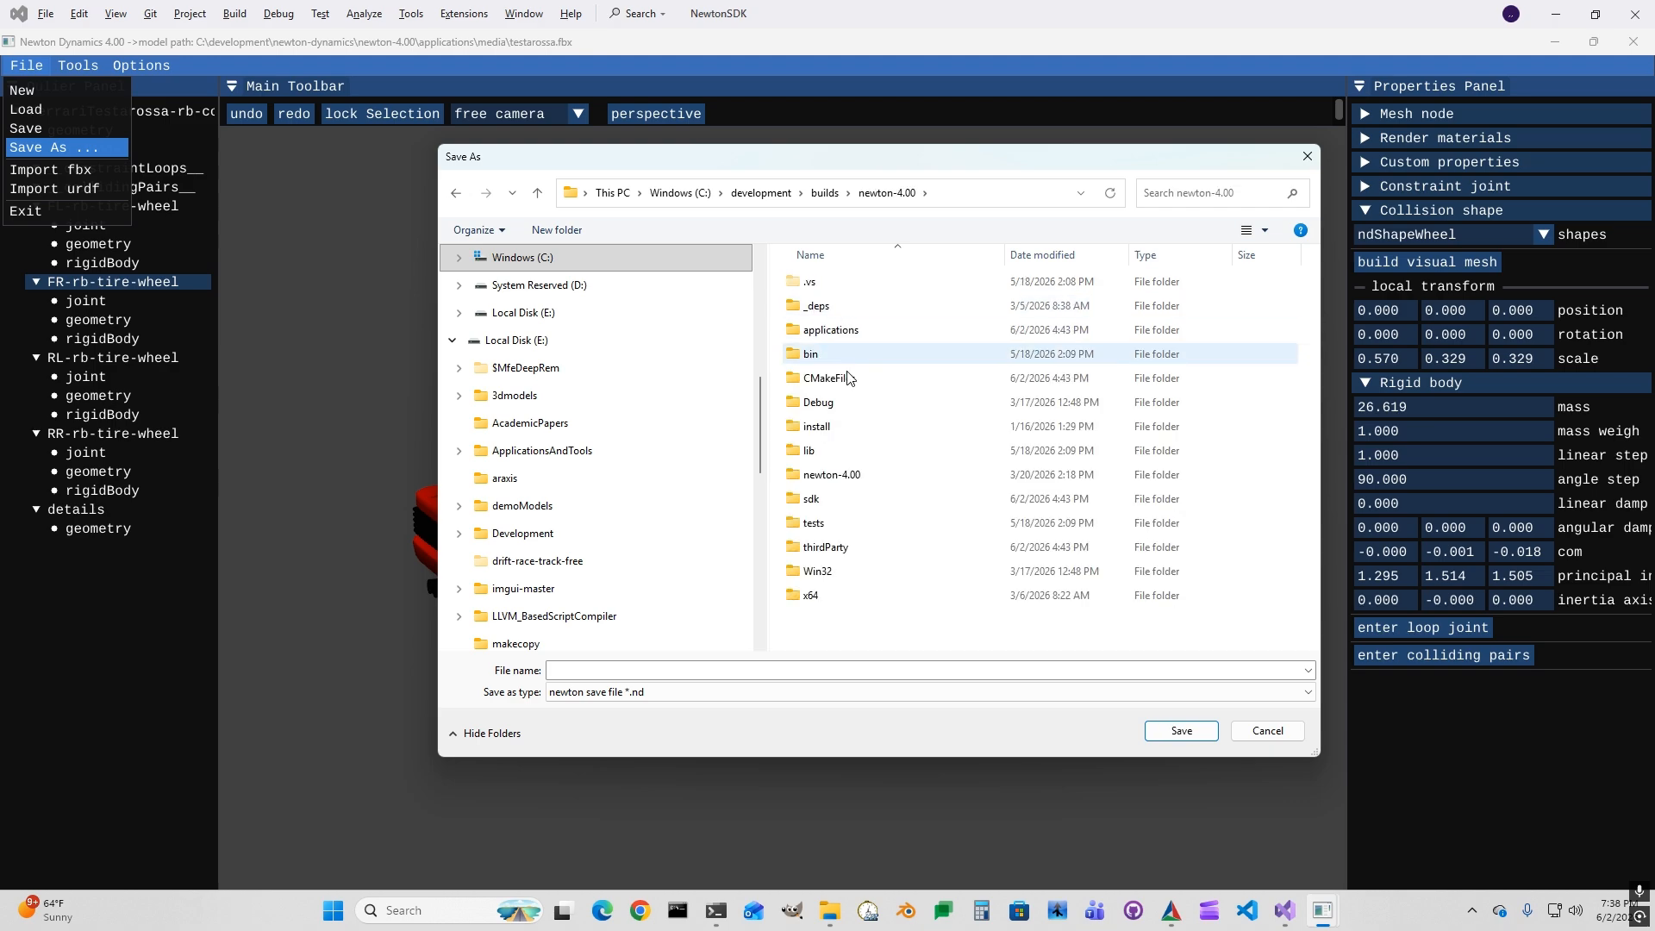
double_click(830, 329)
double_click(819, 305)
scroll(1035, 526, "down", 10)
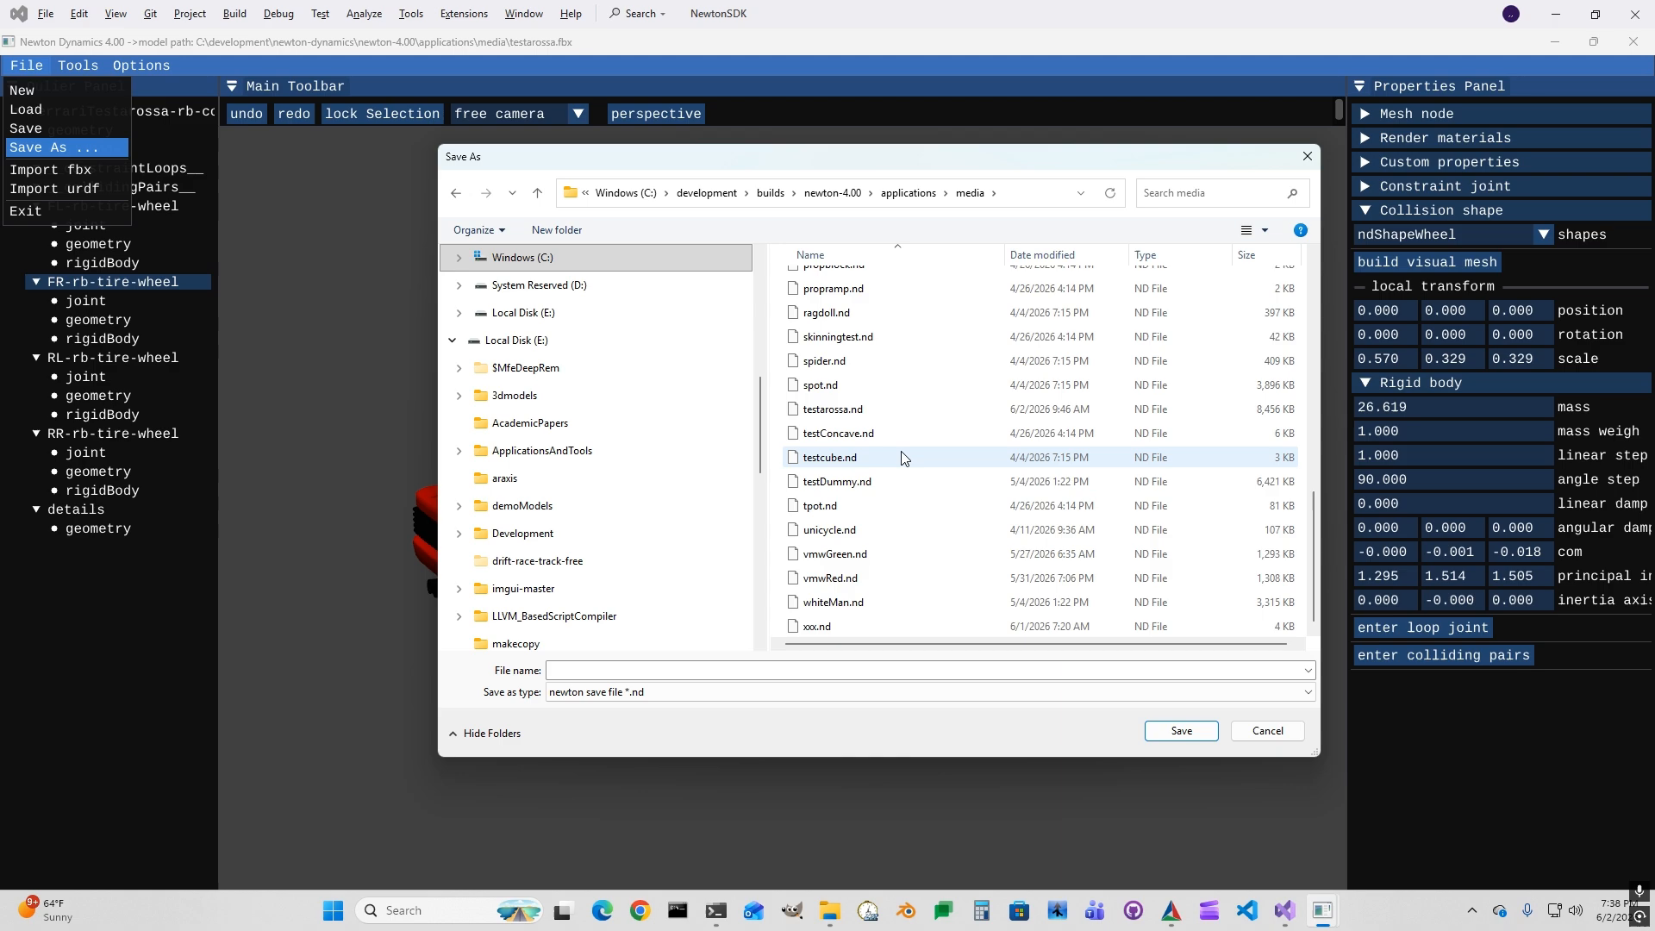
left_click(897, 408)
left_click(1182, 731)
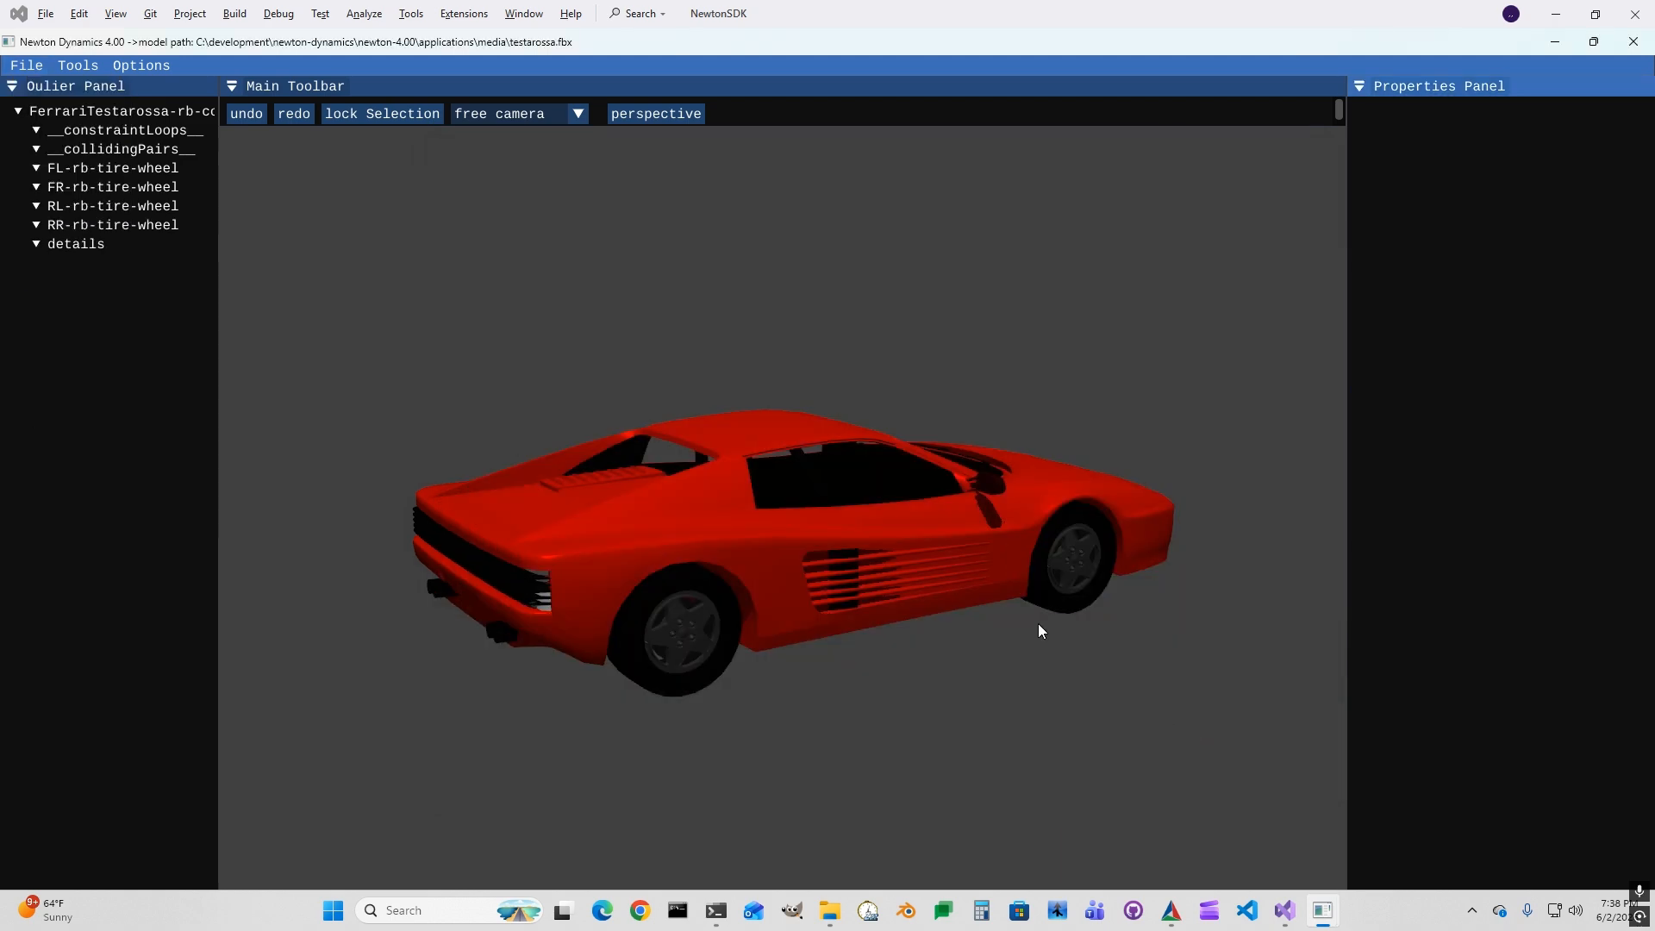
- Switch to the Newton sandbox demo and load the testarossa.nd mesh from the media folder
mouse_move(1301, 912)
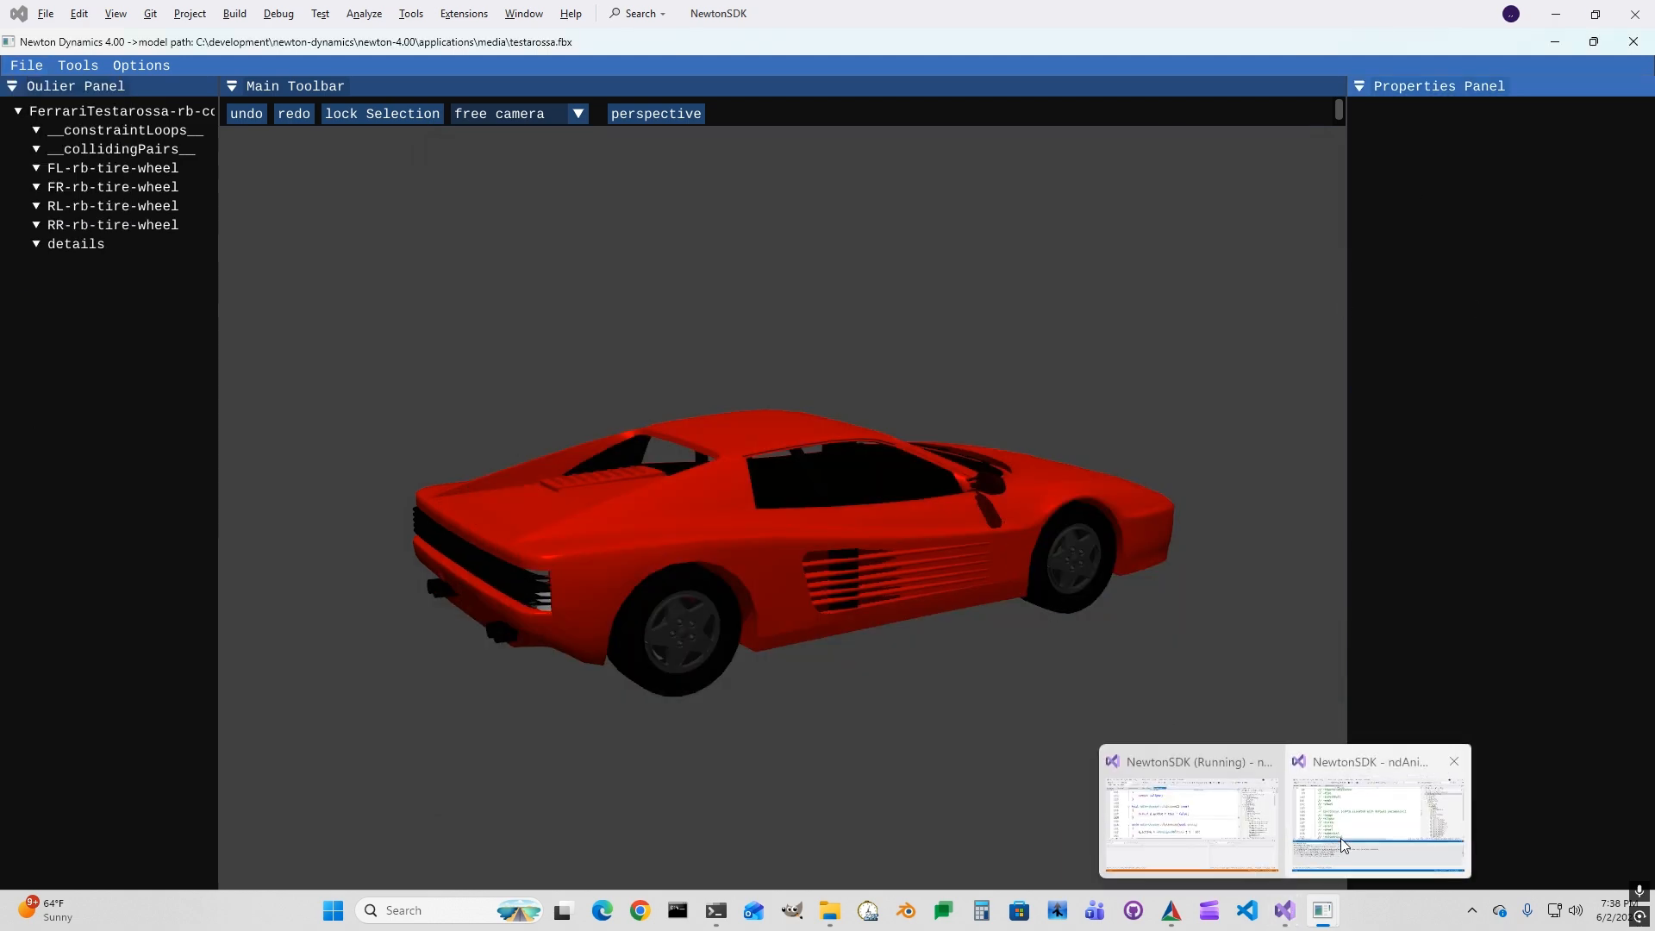
left_click(1342, 838)
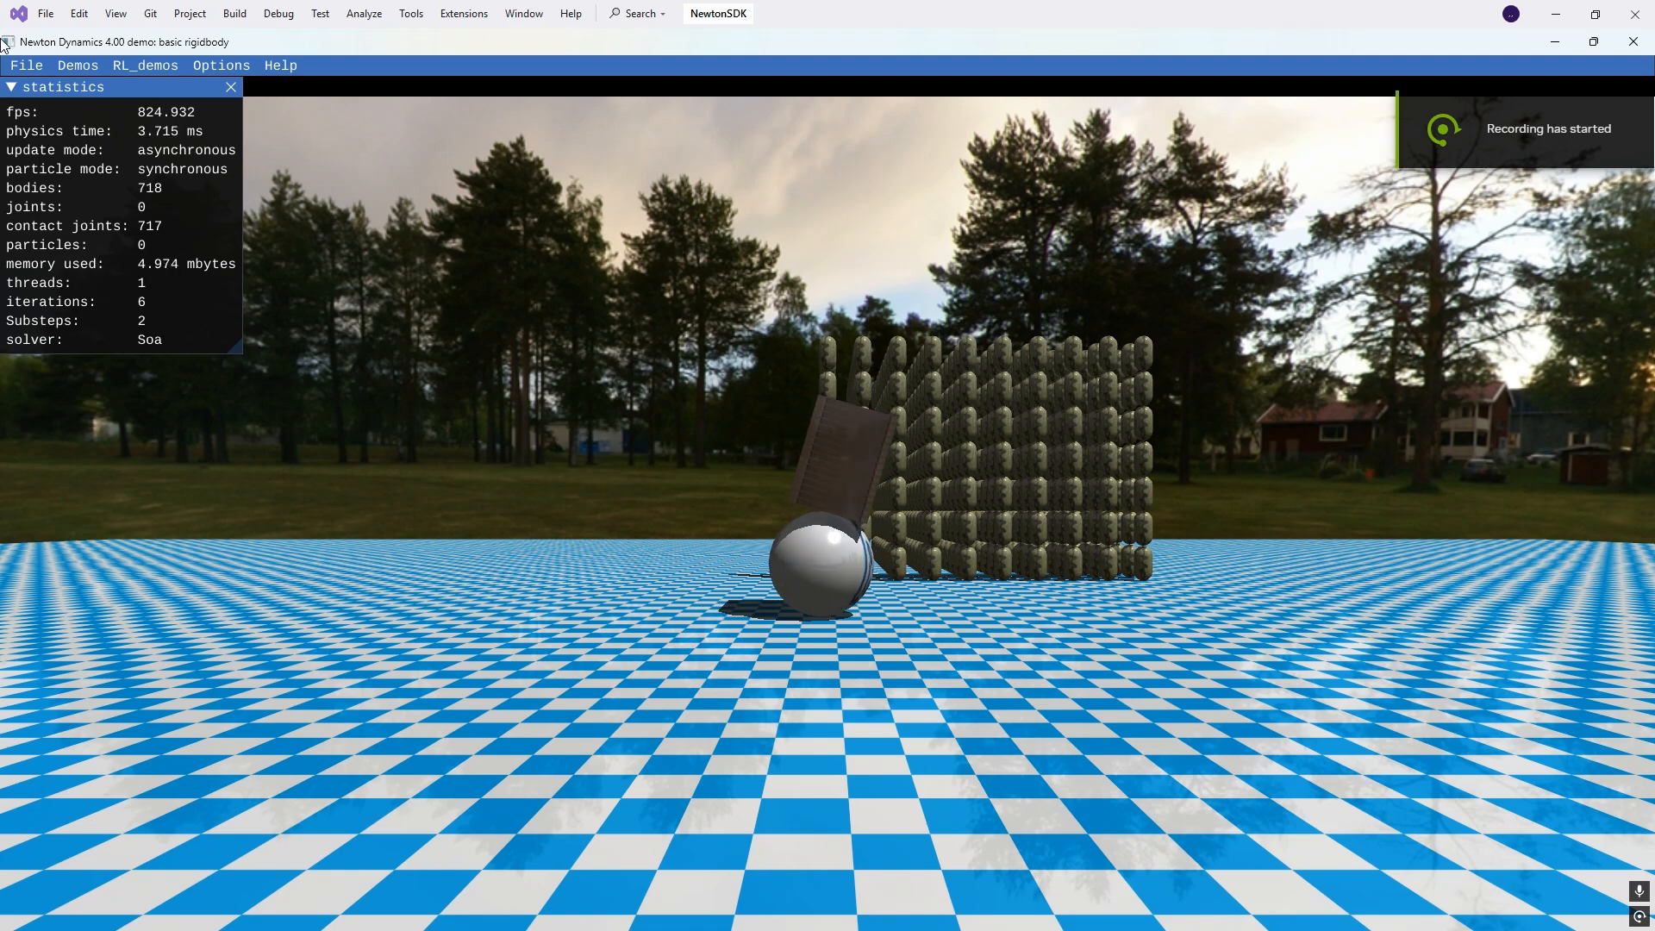
left_click(27, 65)
left_click(64, 90)
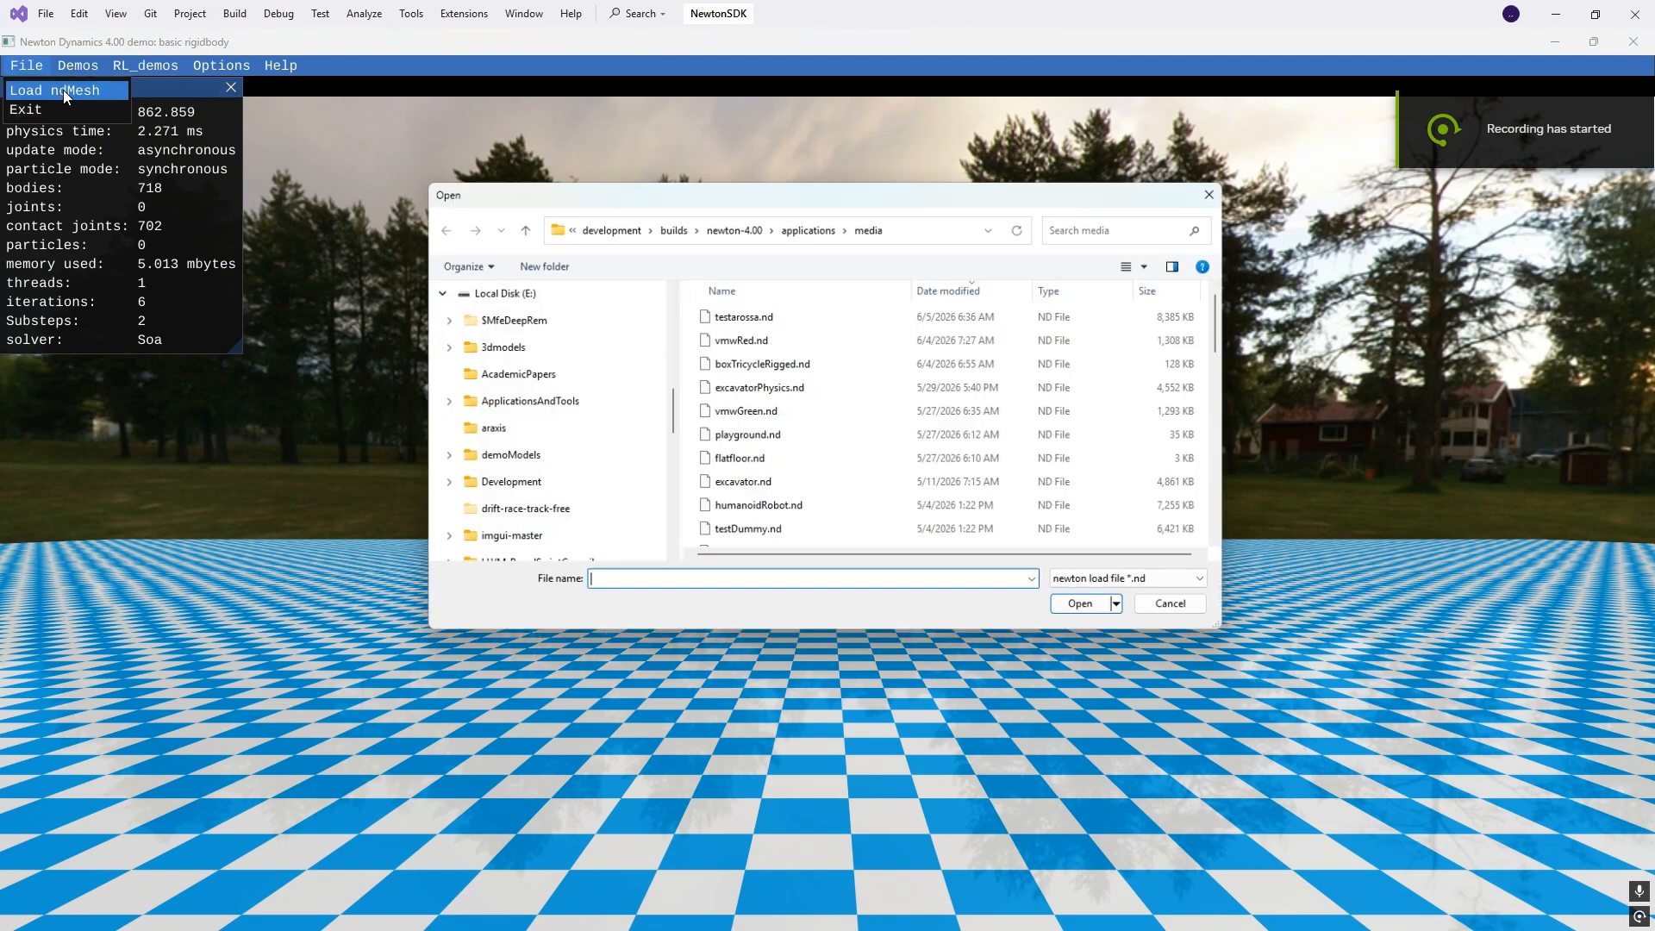
left_click(763, 316)
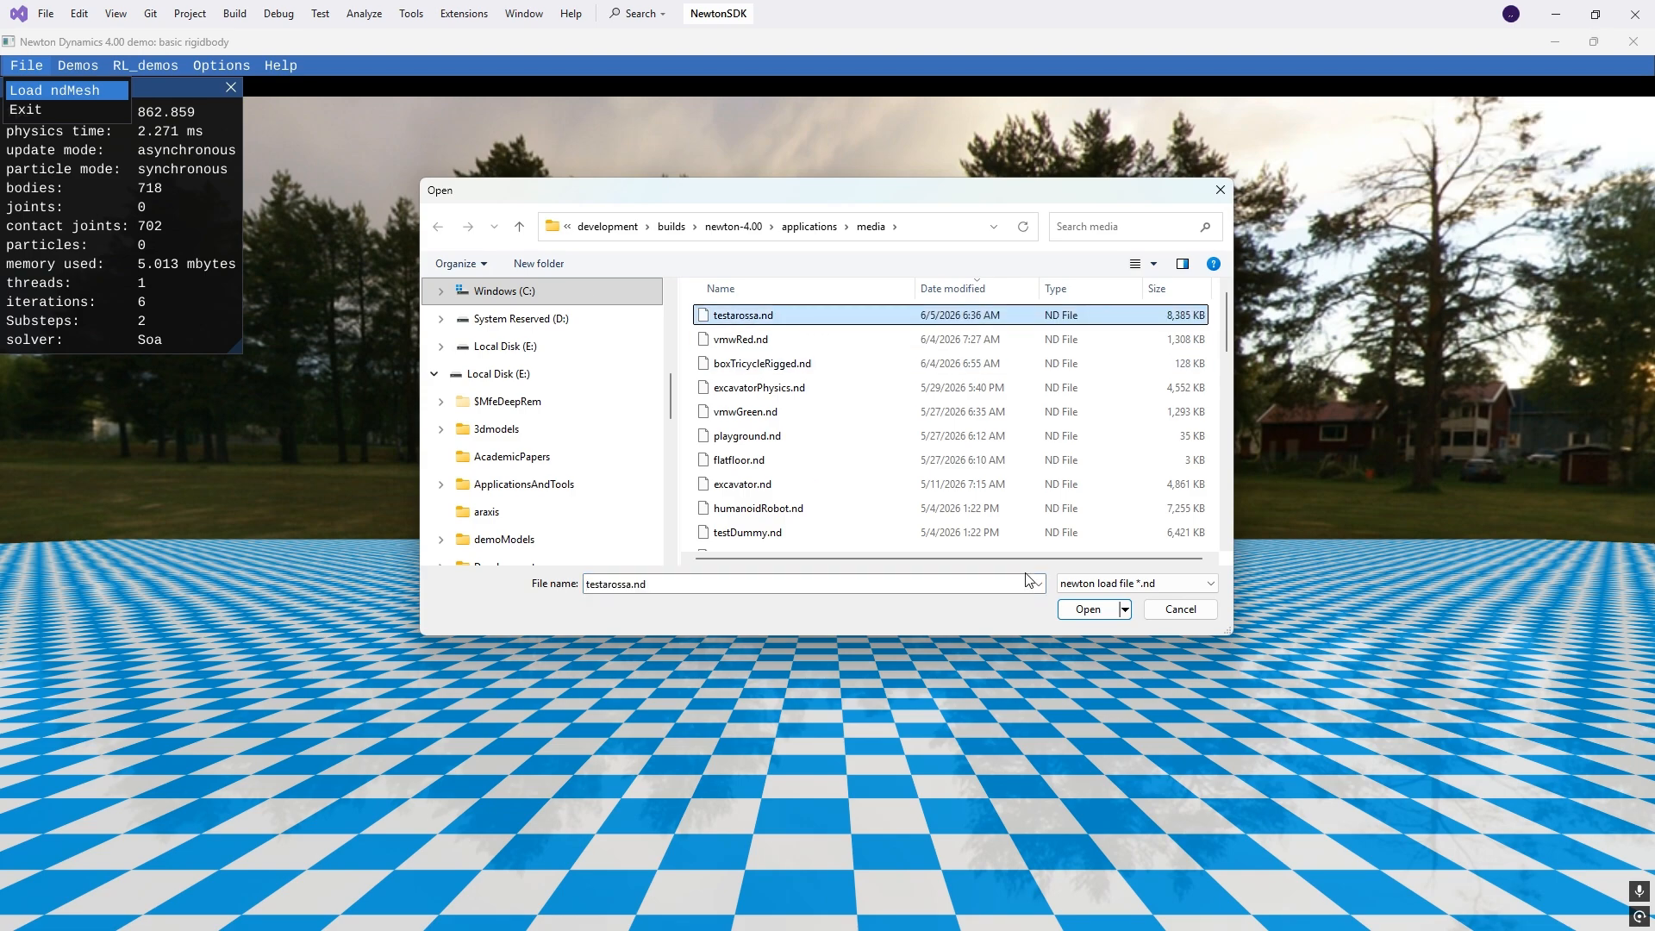
left_click(1102, 612)
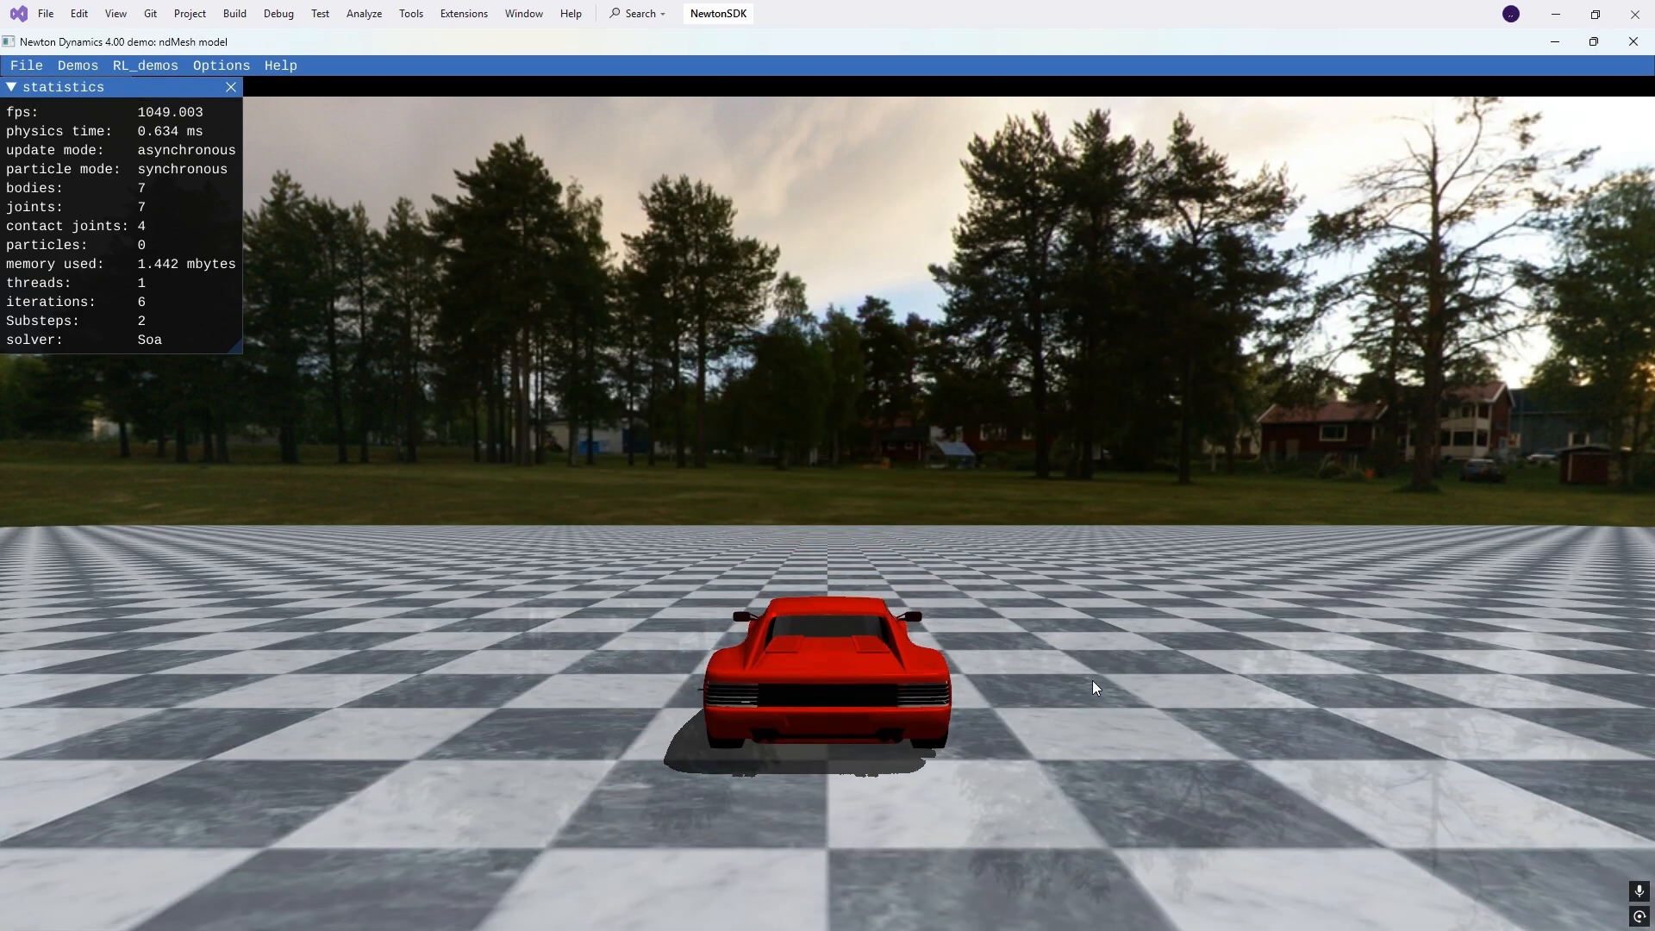
- Test the car's physics by pulling on its body, examine the vehicle from the rear and both sides, and close the sandbox
left_click_drag(1092, 680, 777, 757)
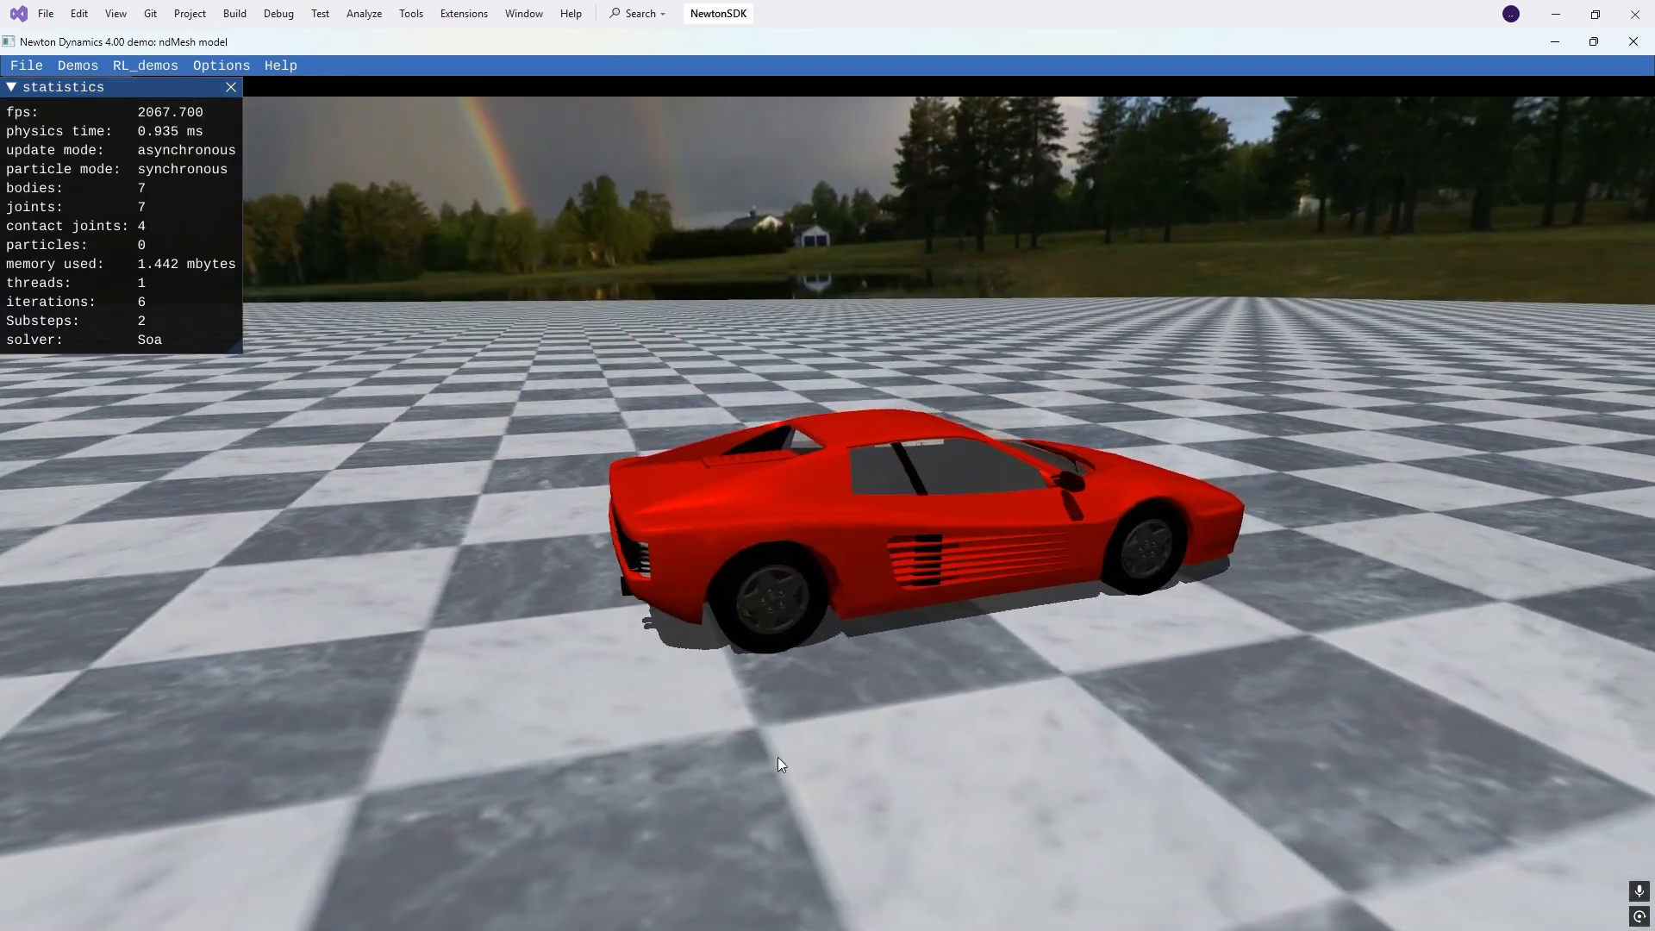
key("w")
key("d")
left_click_drag(865, 550, 691, 530)
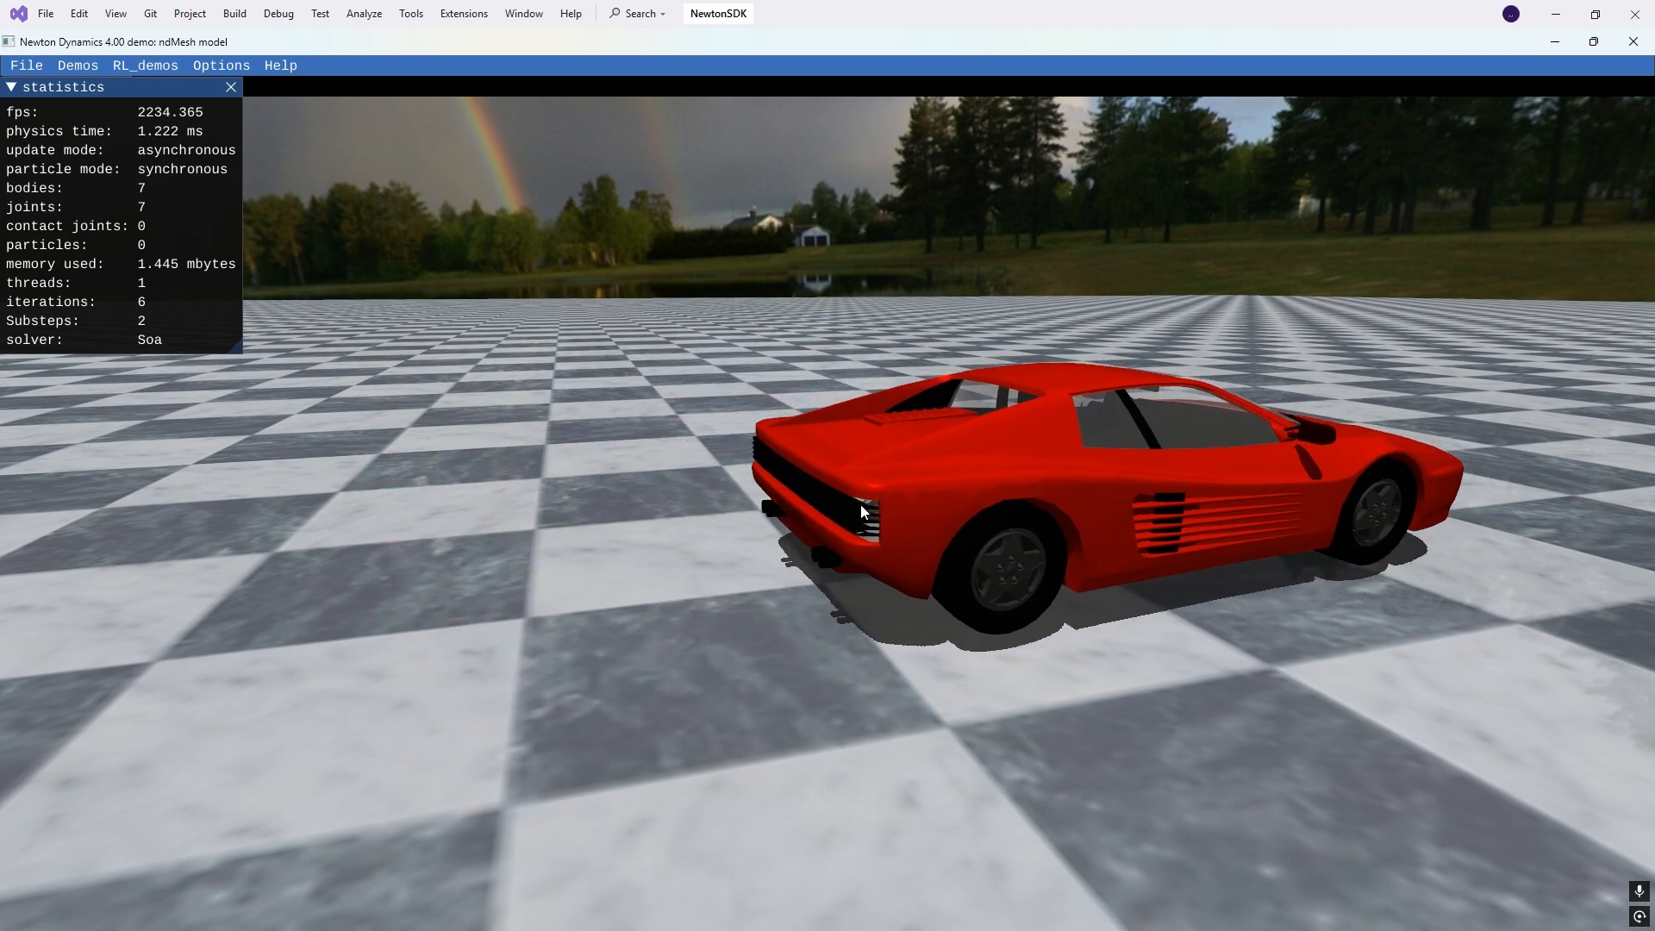
left_click_drag(860, 504, 935, 649)
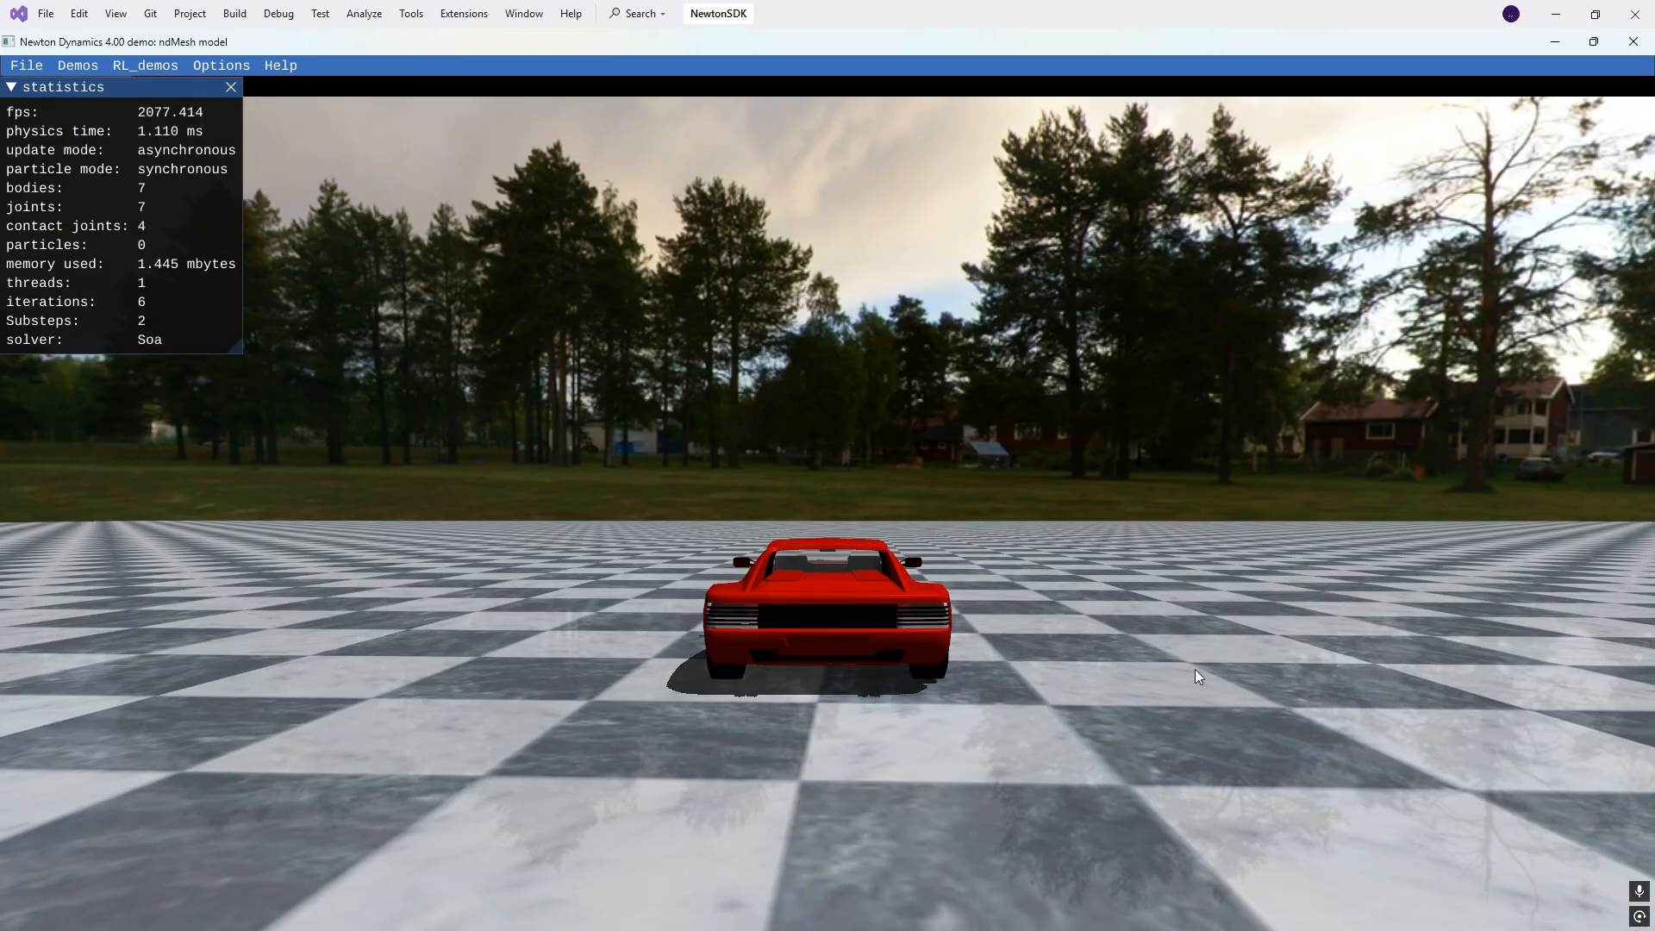
right_click_drag(1195, 669, 114, 672)
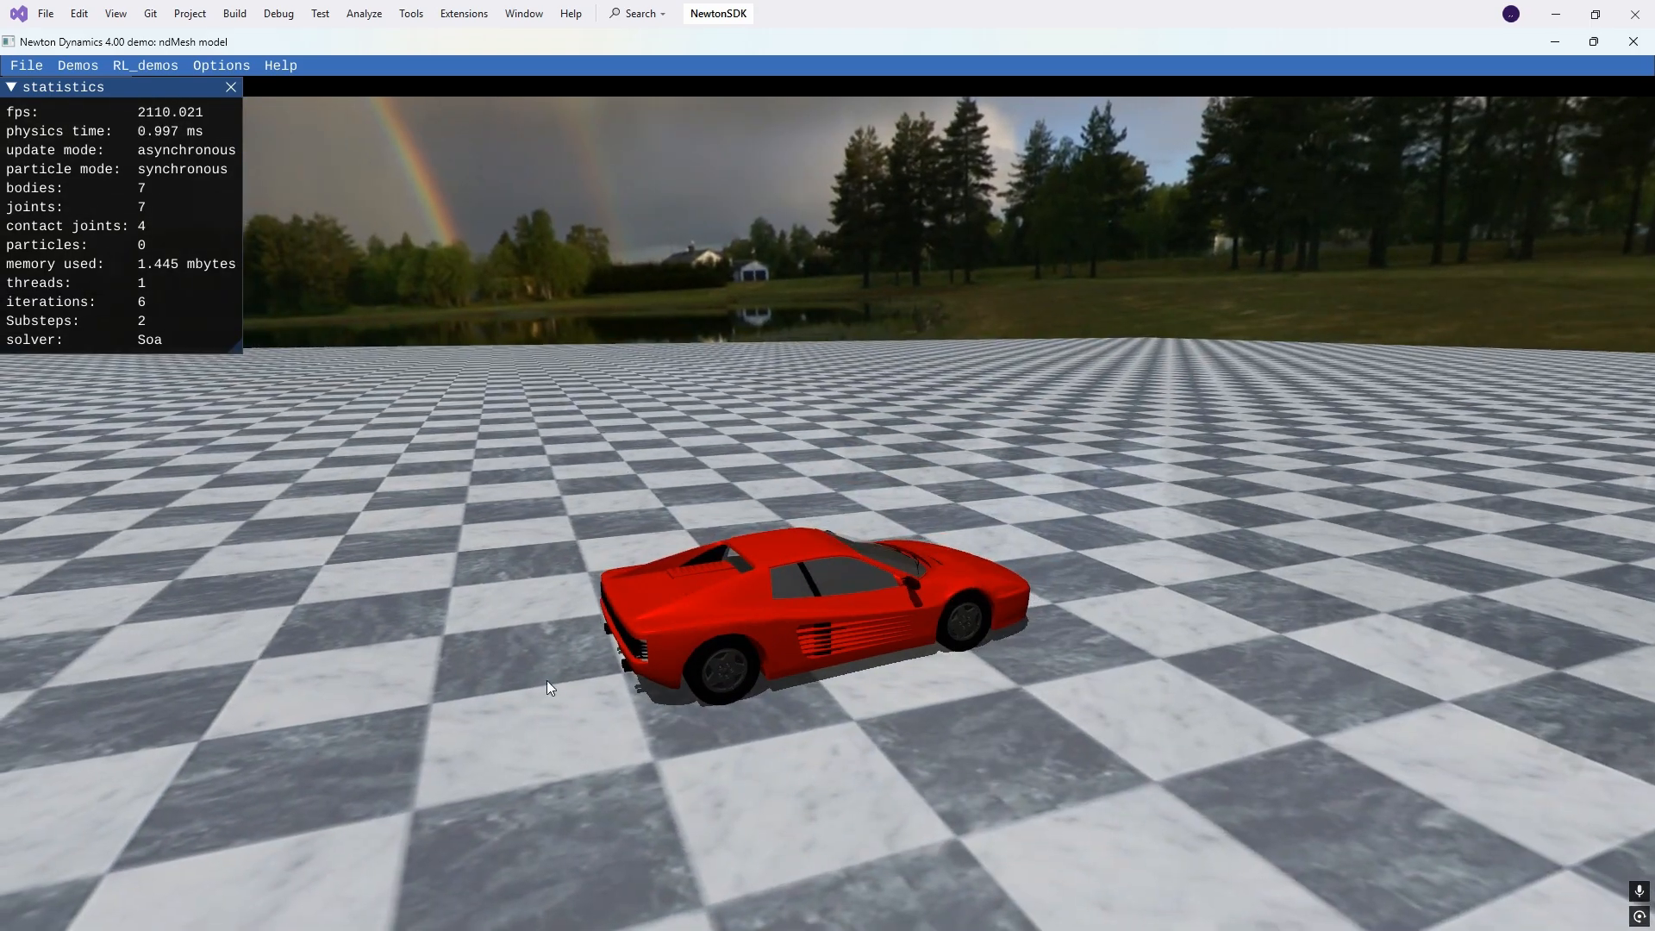
right_click_drag(683, 764, 967, 772)
left_click_drag(968, 707, 1129, 683)
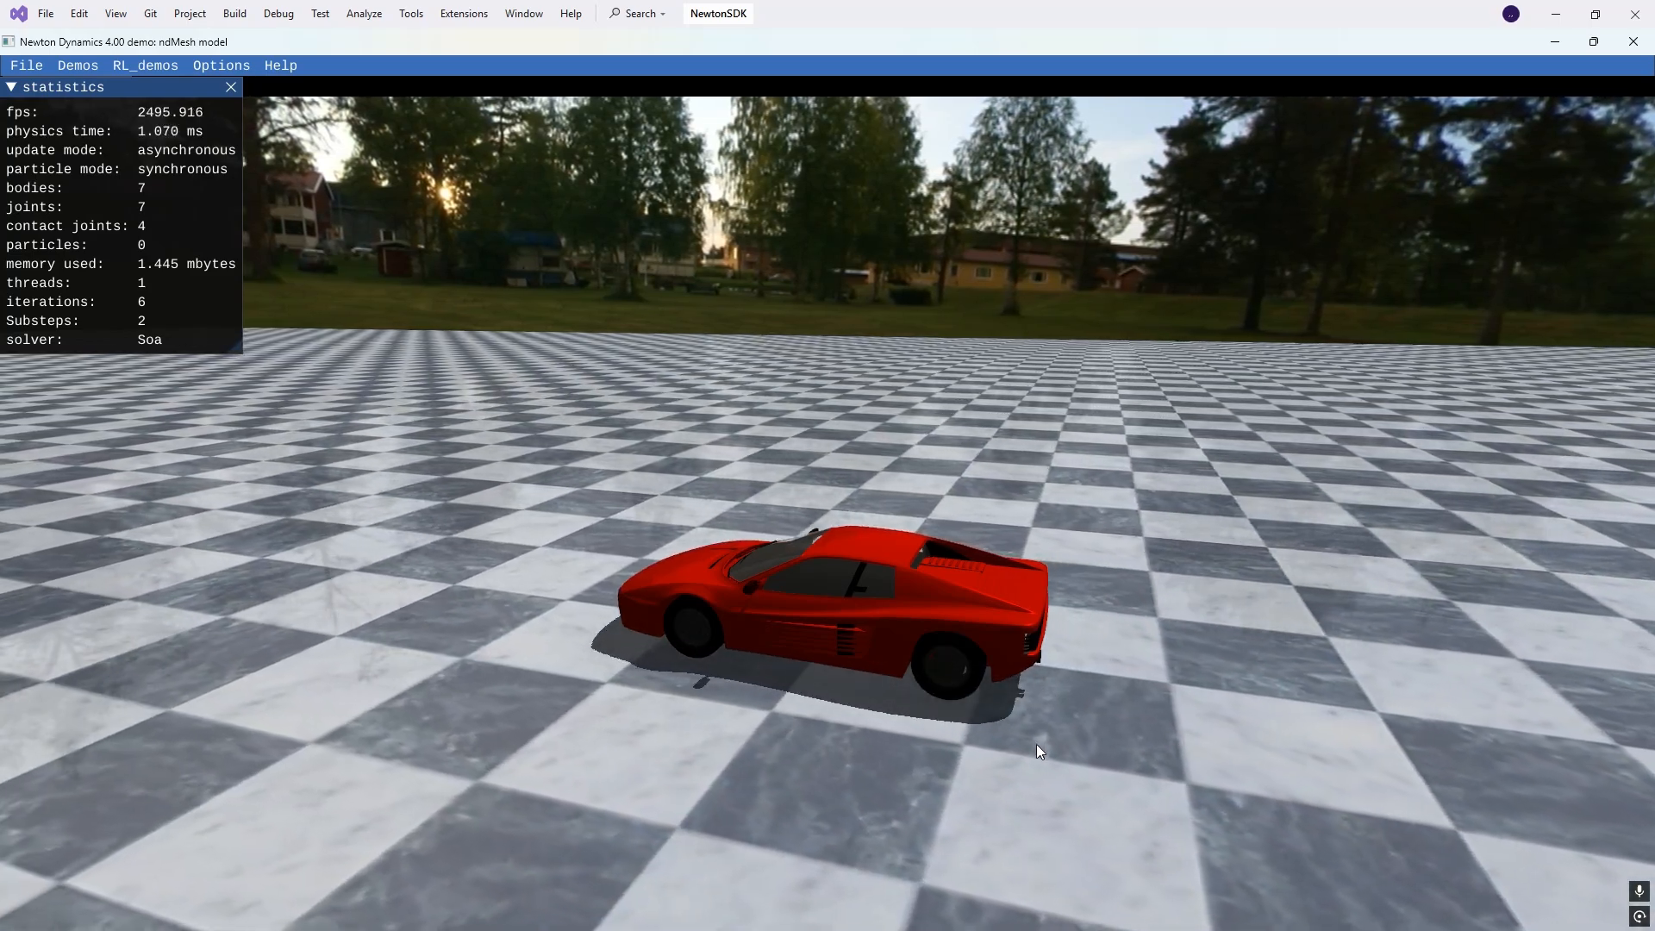
left_click(1633, 42)
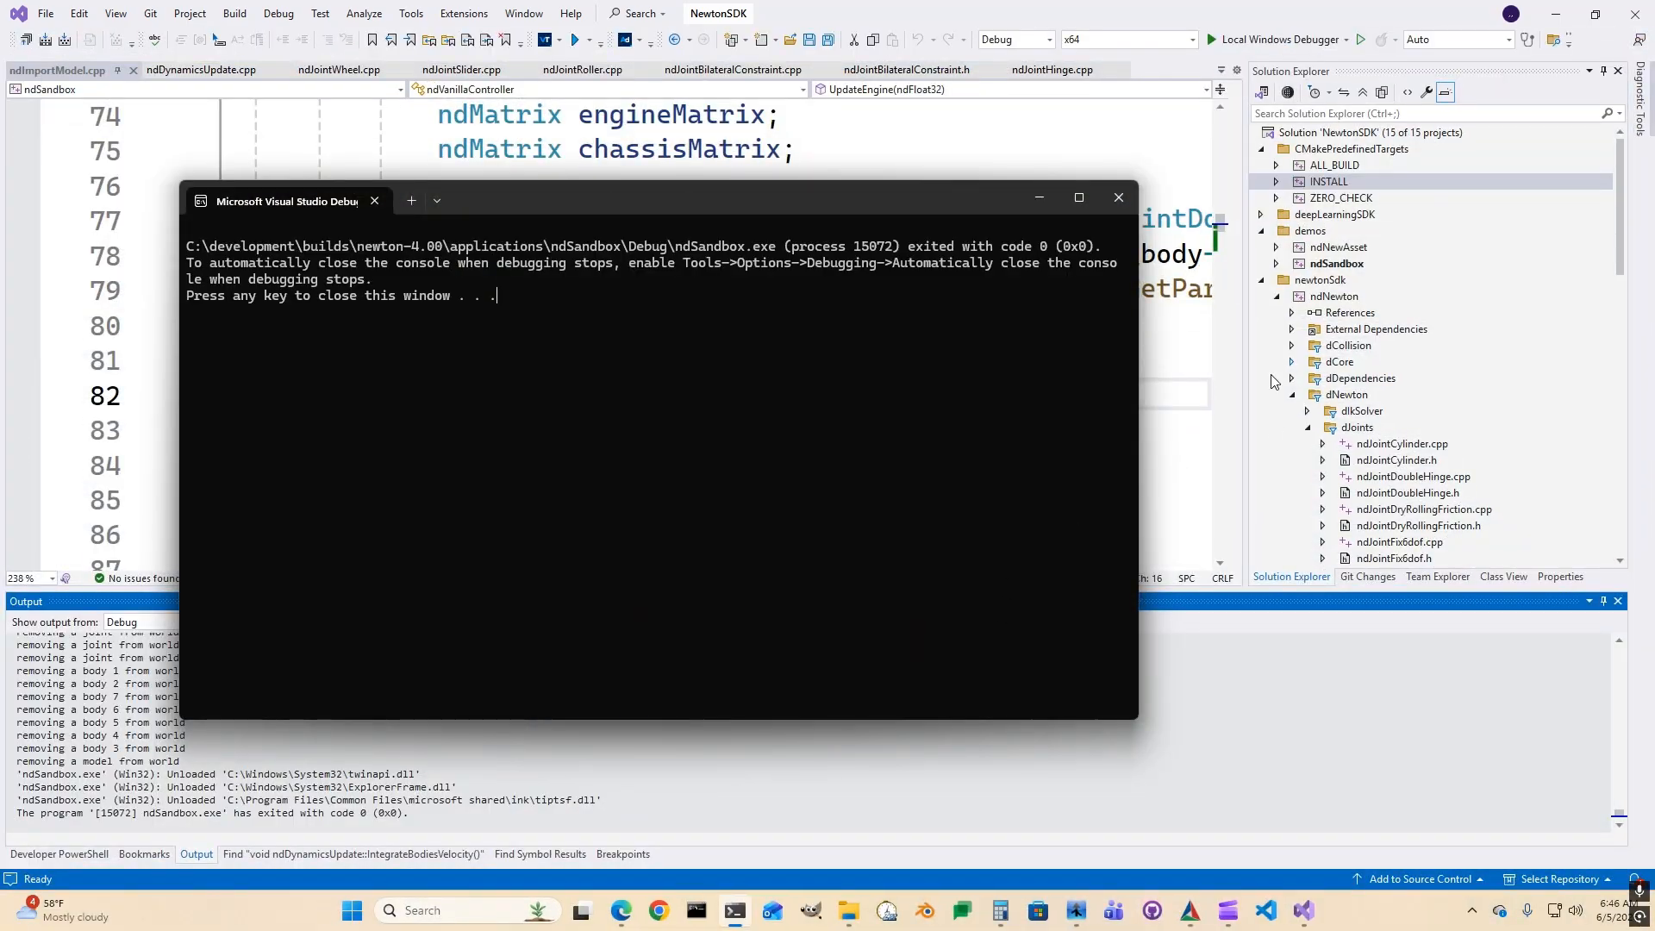